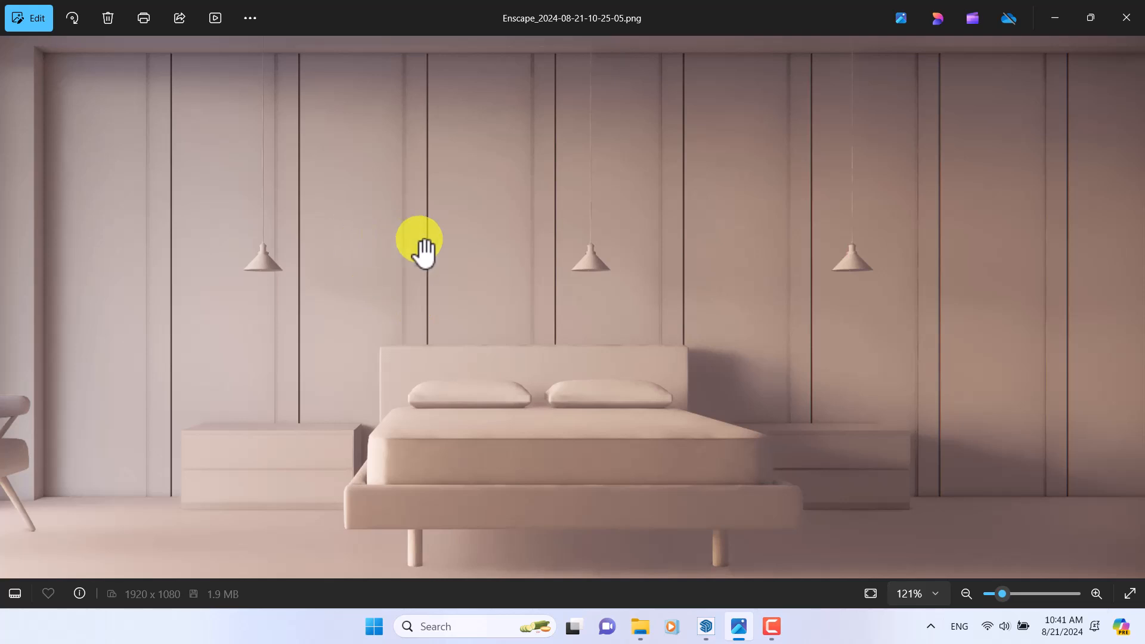
Review the reference render, switch to the SketchUp model and examine the bedroom's recessed panel wall, bed and pendant lamps.
drag(376, 340, 569, 292)
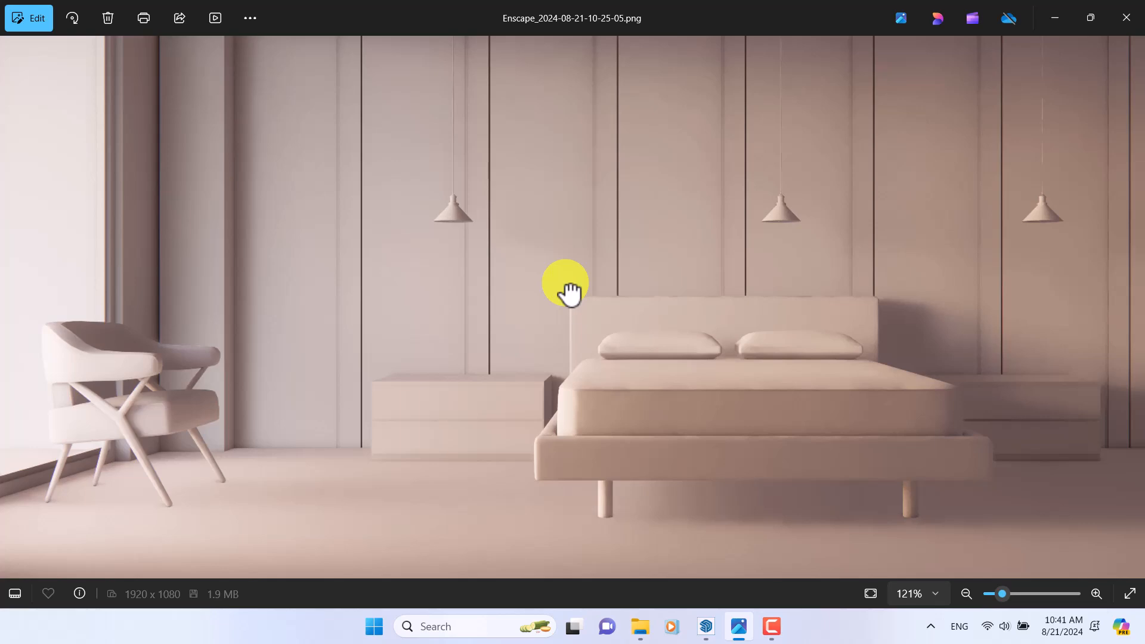
click(704, 626)
mouse_move(474, 365)
middle_down()
mouse_move(634, 343)
mouse_move(665, 399)
mouse_move(786, 361)
middle_up()
scroll(634, 343, down, 5)
mouse_move(785, 361)
shift+middle_down()
mouse_move(808, 347)
mouse_move(686, 366)
mouse_move(557, 345)
mouse_move(703, 366)
mouse_move(504, 305)
mouse_move(442, 350)
mouse_move(572, 365)
shift+middle_up()
mouse_move(666, 371)
middle_down()
mouse_move(554, 328)
mouse_move(603, 296)
mouse_move(715, 317)
middle_up()
scroll(594, 316, down, 1)
mouse_move(596, 319)
middle_down()
mouse_move(739, 314)
mouse_move(690, 297)
mouse_move(442, 322)
mouse_move(453, 324)
middle_up()
scroll(537, 327, up, 3)
scroll(548, 335, down, 1)
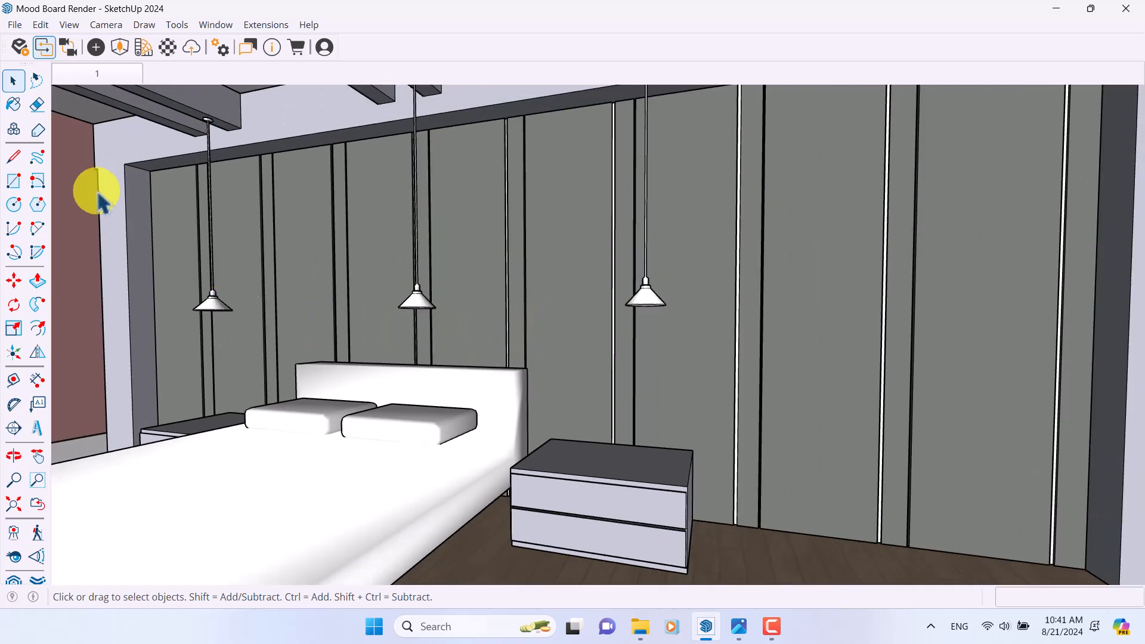
scroll(147, 225, up, 4)
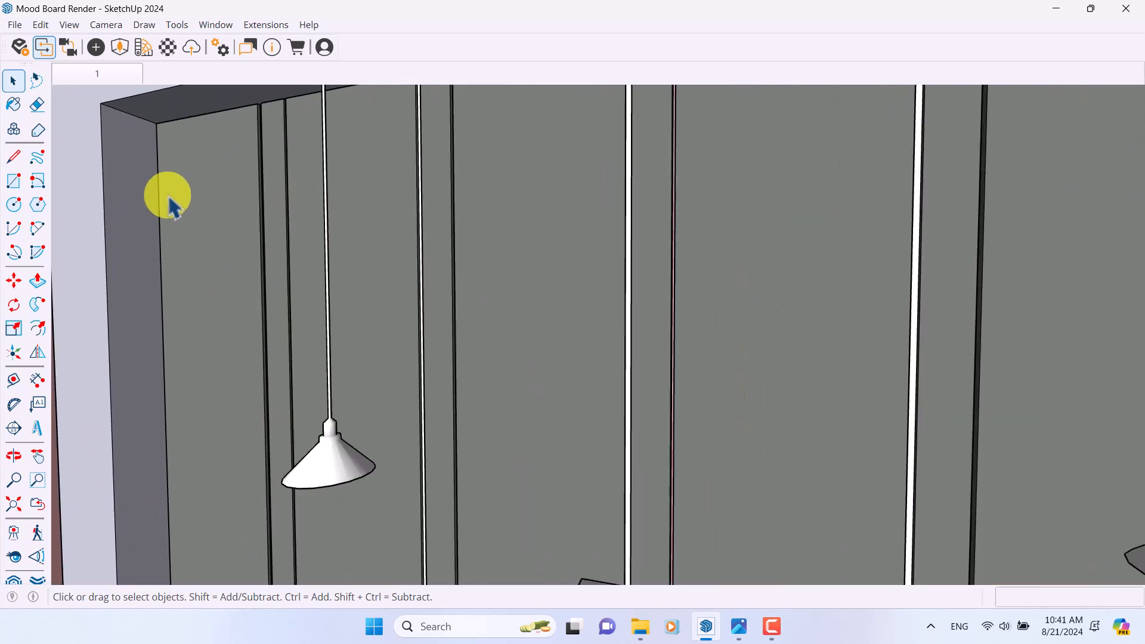
scroll(298, 244, down, 5)
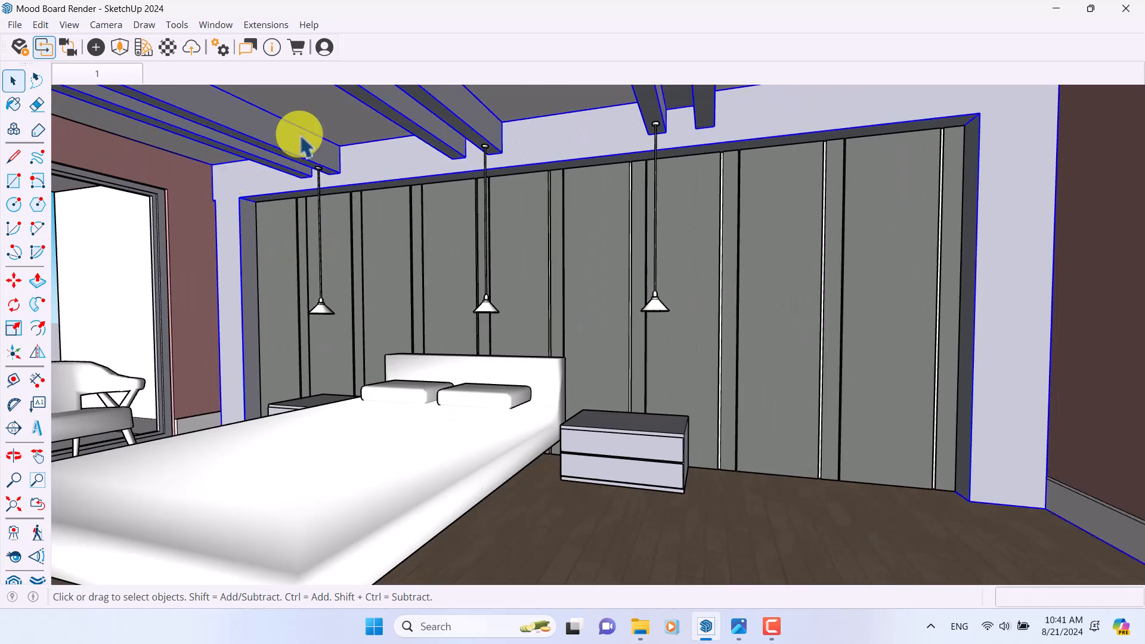
Open the wall and ceiling beam group for editing and select the outer front edges of the panel recess along its sides and top.
middle_drag(597, 136, 608, 179)
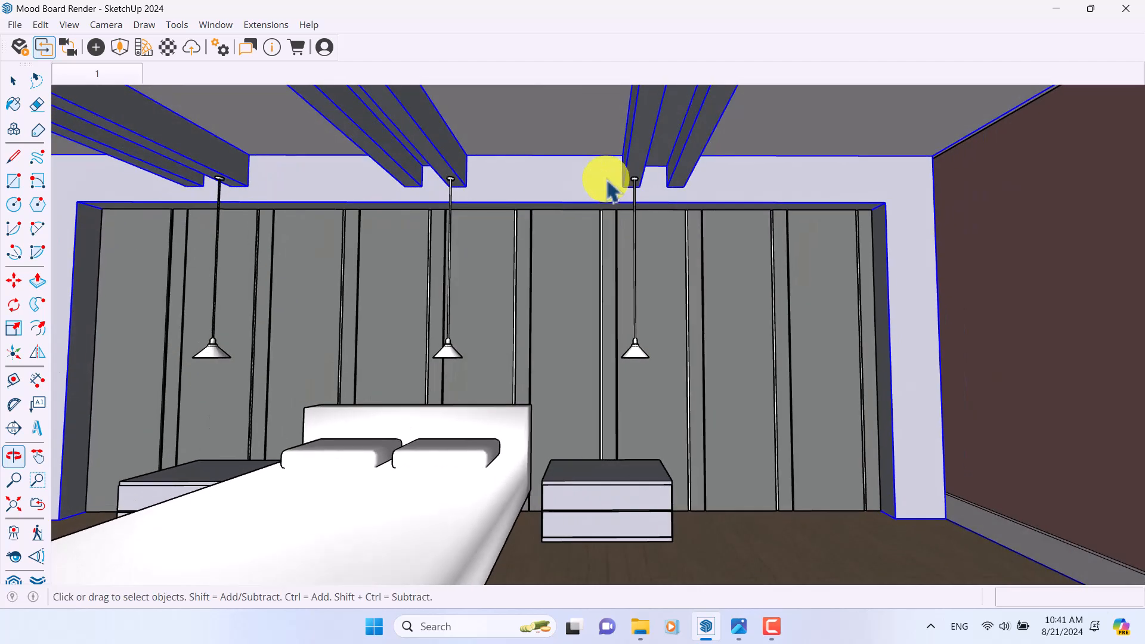
right_click(614, 188)
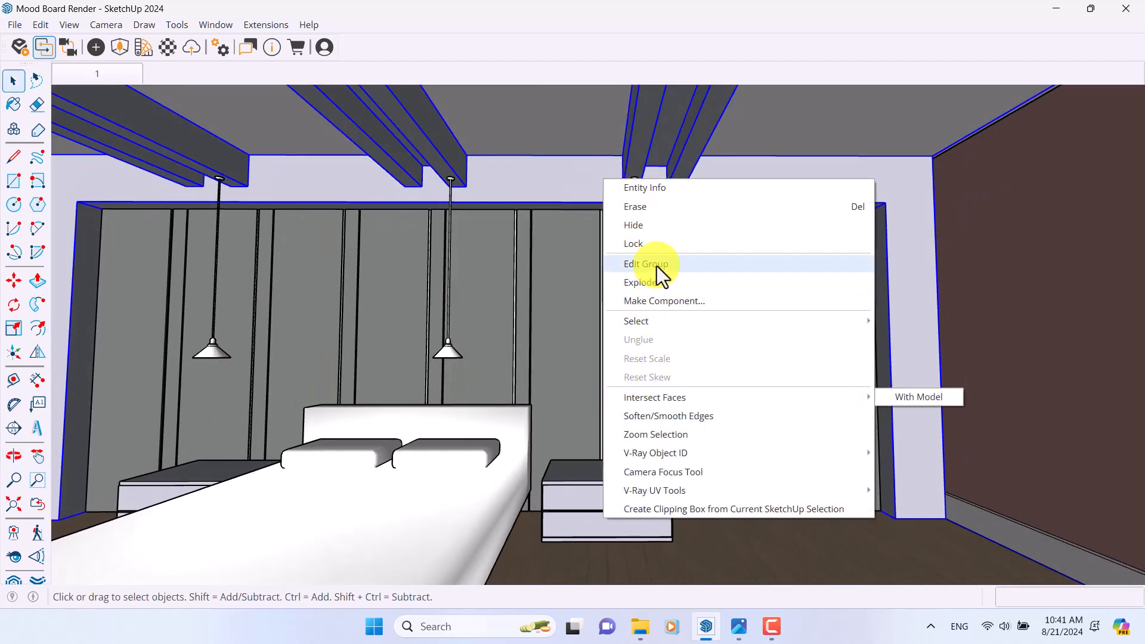
click(656, 265)
scroll(696, 314, up, 6)
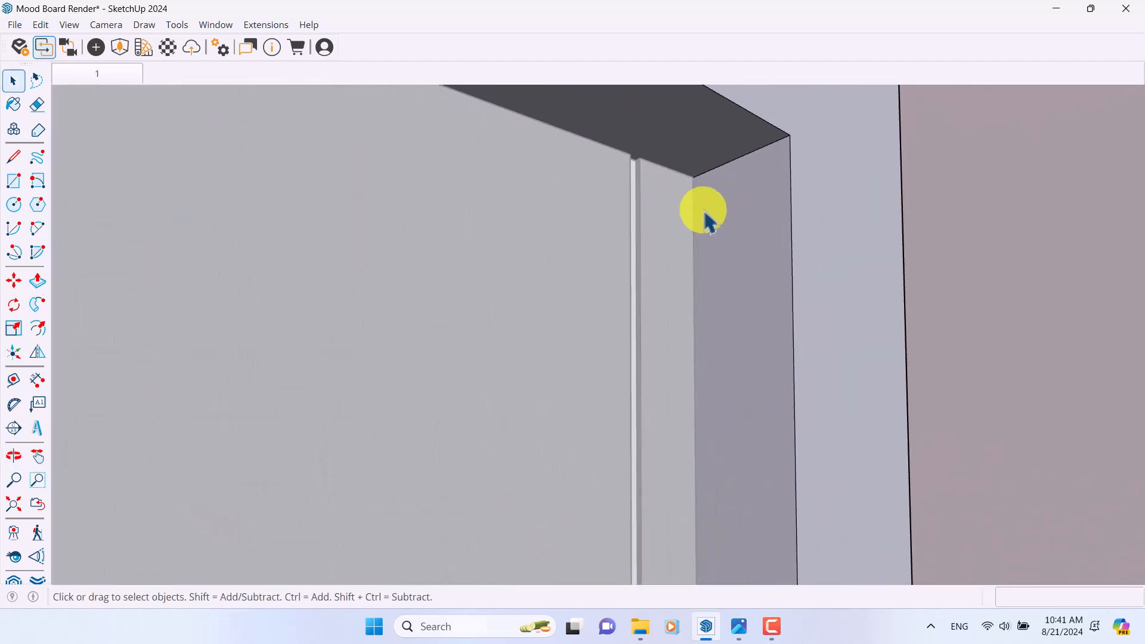
click(698, 209)
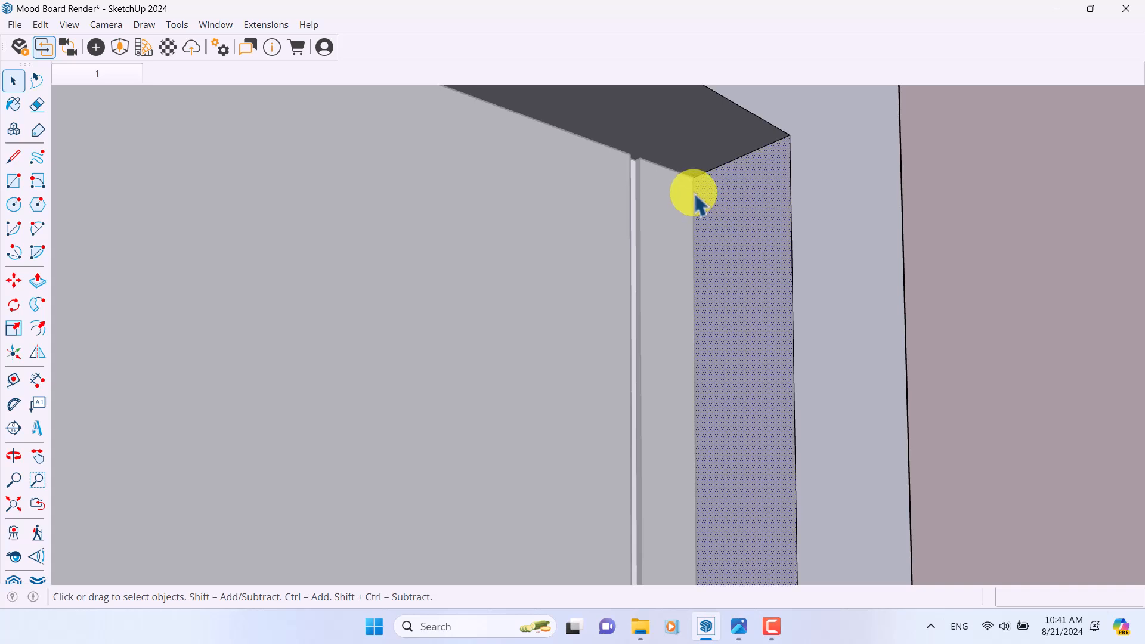
scroll(710, 197, down, 2)
click(798, 195)
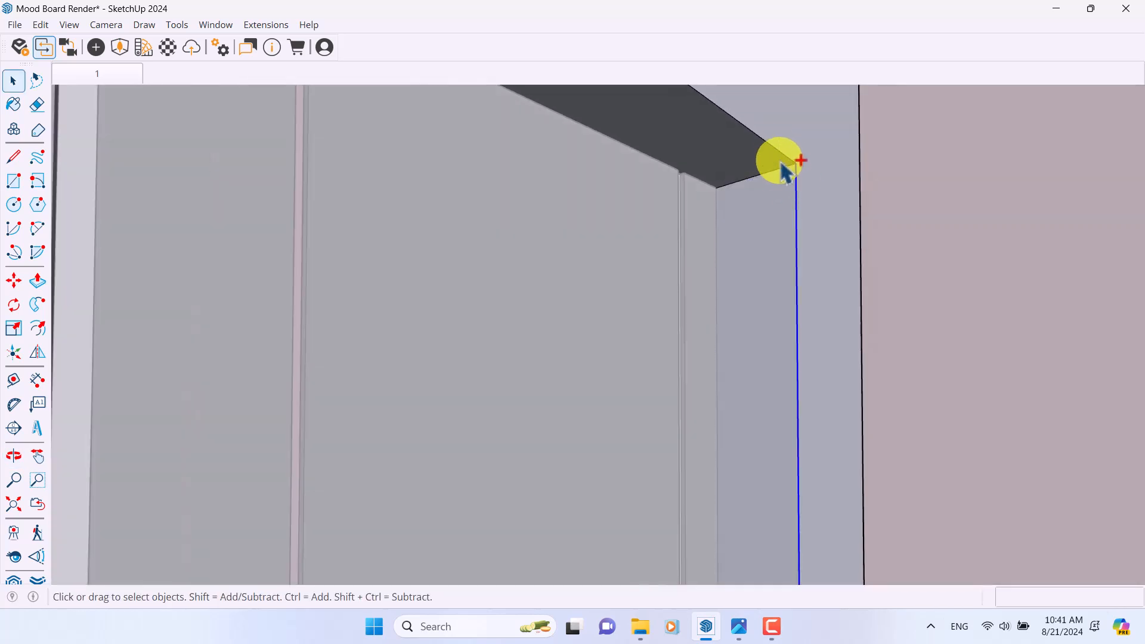
middle_drag(784, 164, 383, 217)
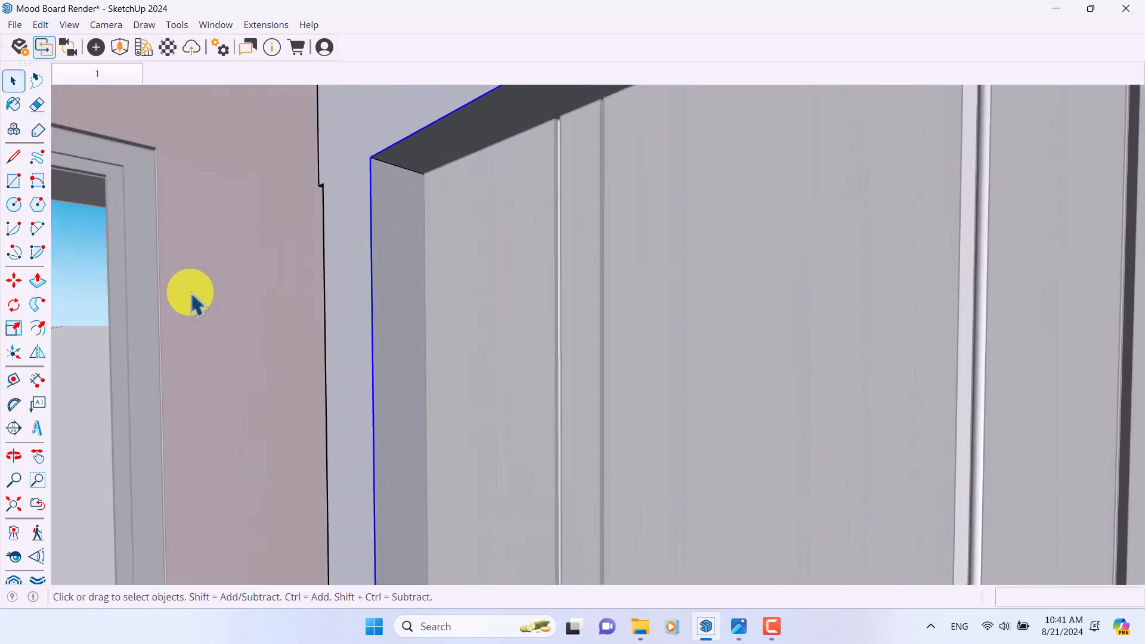
Copy the selected recess edges about 8 cm inward along the depth of the recess.
click(13, 282)
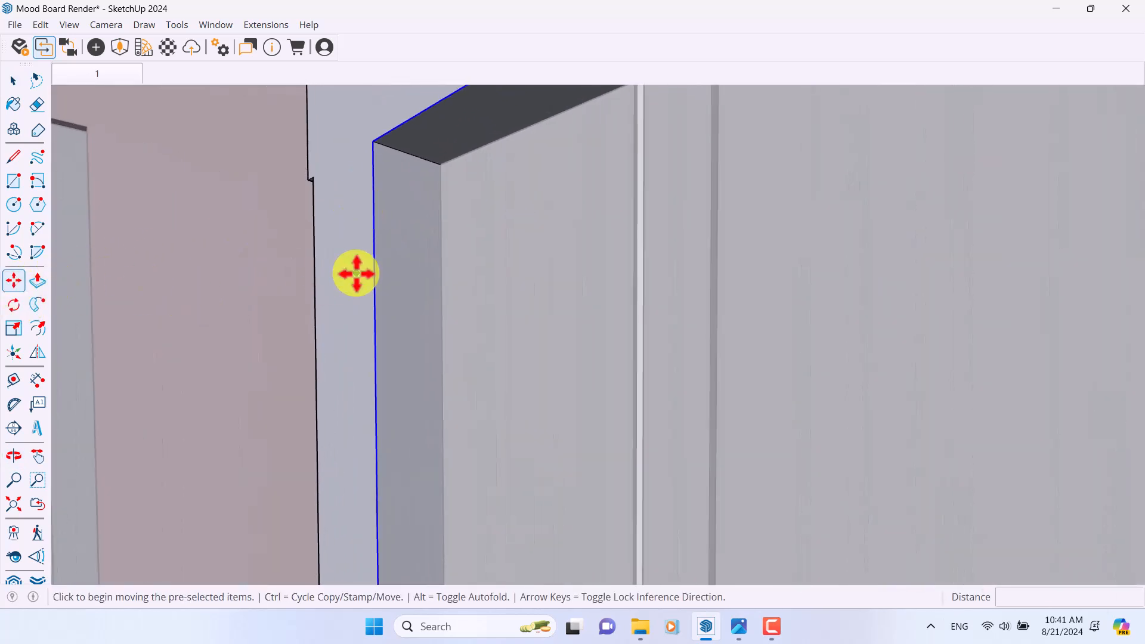
middle_drag(353, 273, 158, 271)
scroll(436, 205, up, 4)
key(ctrl)
scroll(493, 202, up, 3)
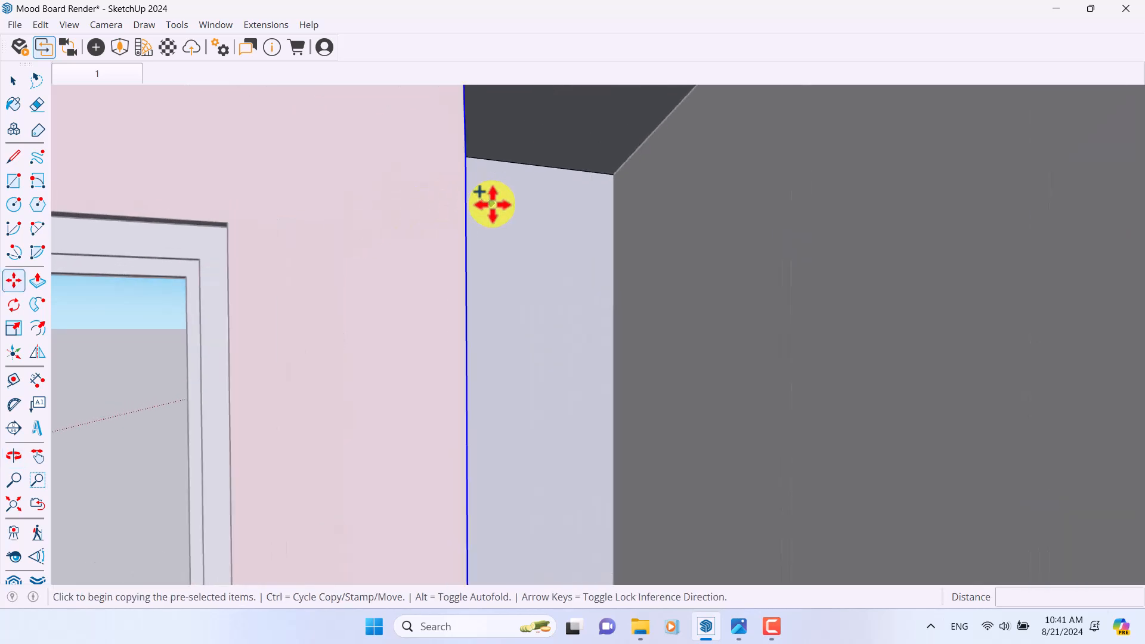
scroll(495, 164, up, 2)
click(498, 145)
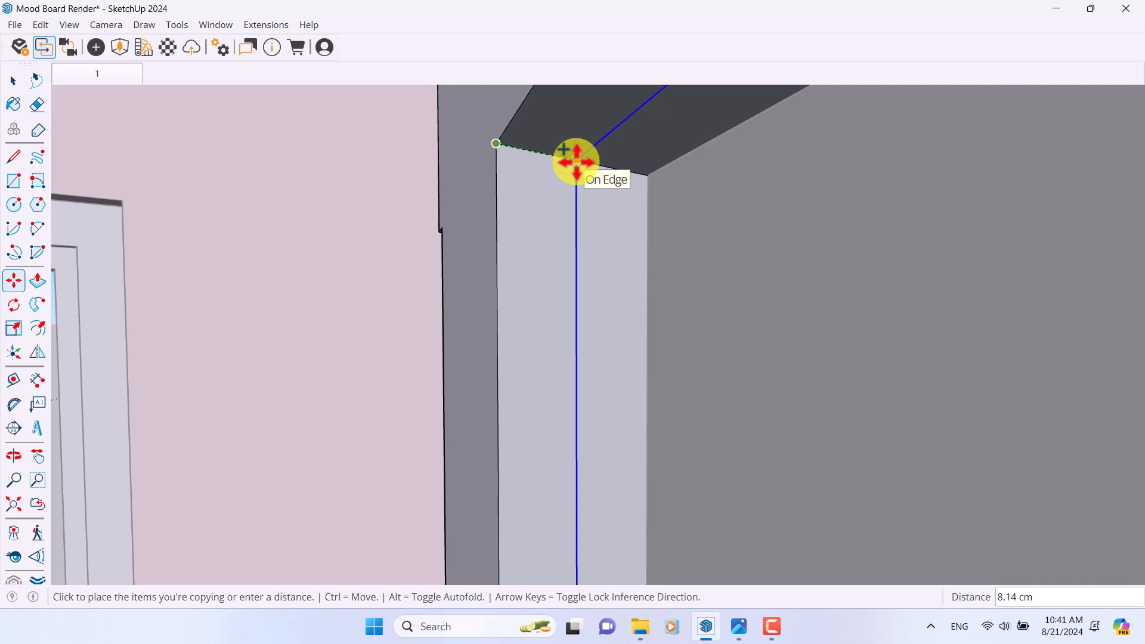
click(576, 160)
Copy the new recess edges a further 1.6 cm inward to outline a narrow light strip.
scroll(575, 161, up, 3)
key(ctrl)
click(573, 159)
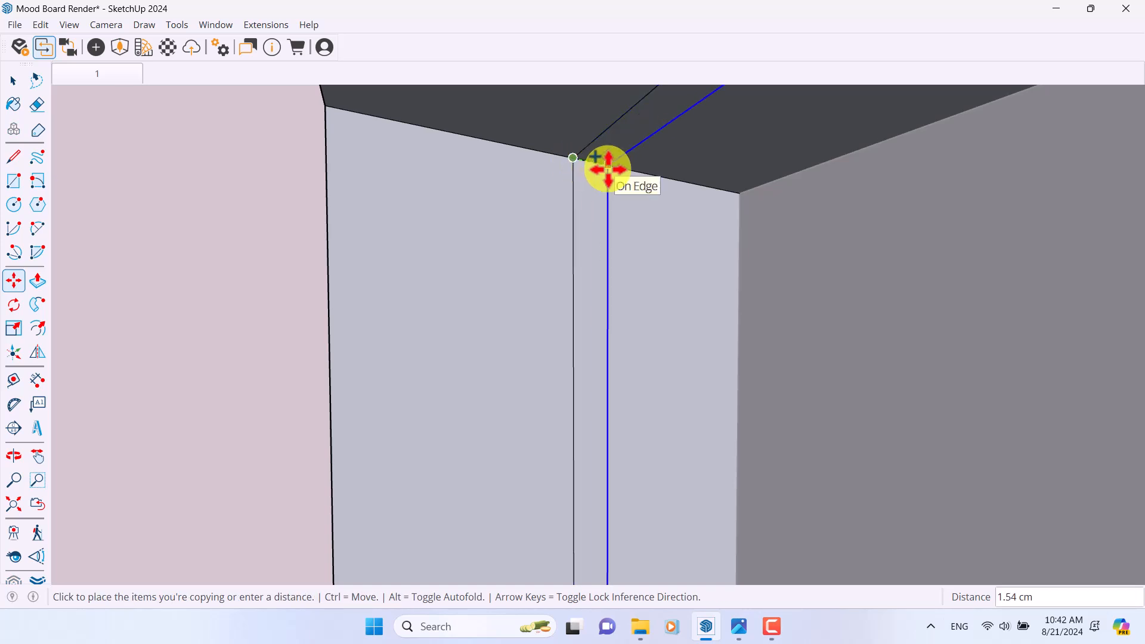
text(1.6)
key(Return)
scroll(603, 179, down, 5)
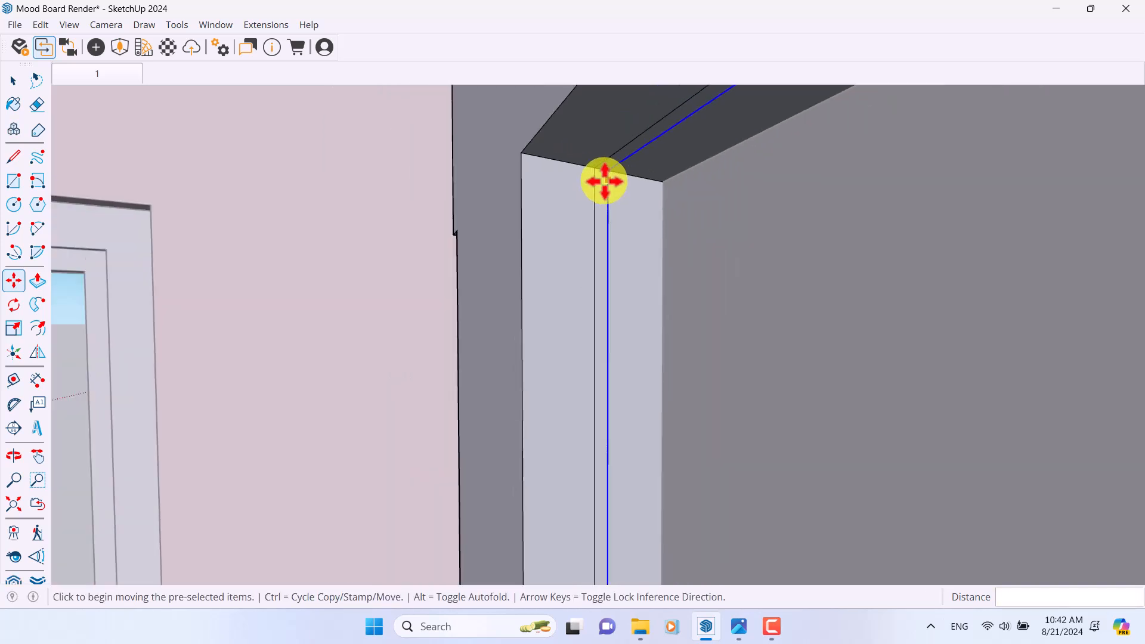
mouse_move(593, 228)
middle_down()
mouse_move(760, 238)
mouse_move(596, 191)
middle_up()
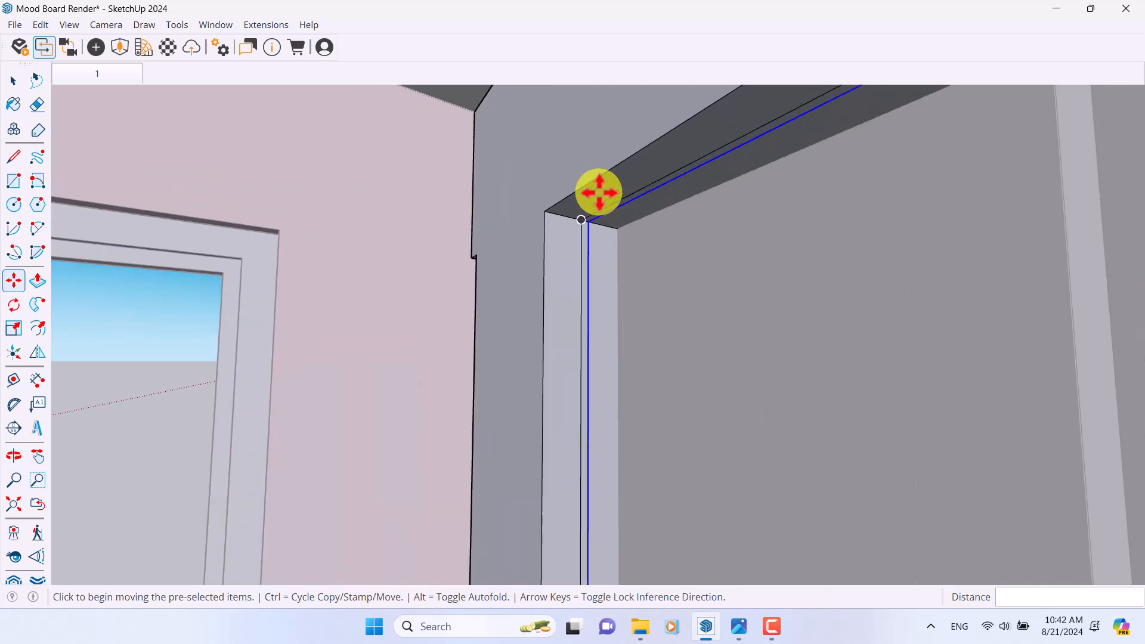
Paint the narrow strip faces around the recess with the 0033_NavajoWhite material from Colors-Named.
click(14, 106)
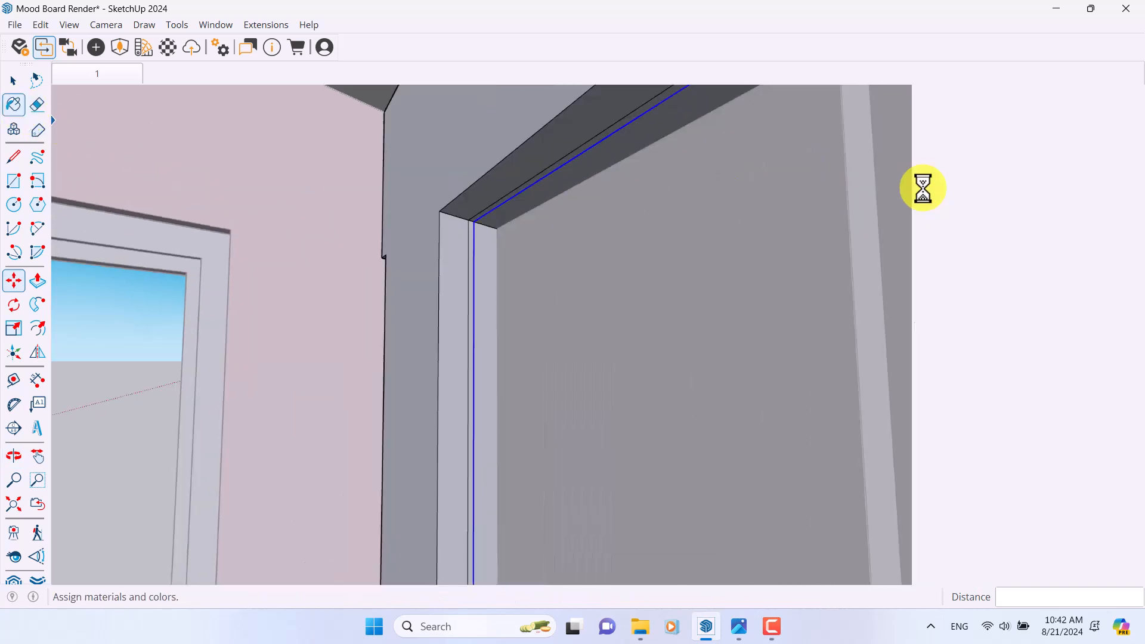
click(942, 205)
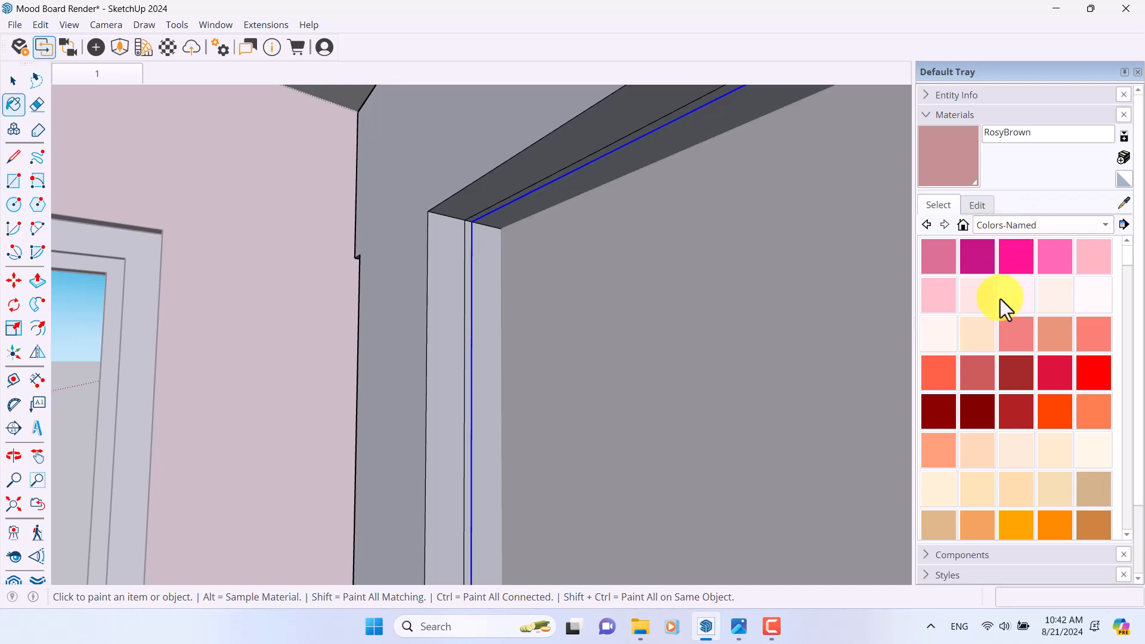
scroll(1003, 300, down, 2)
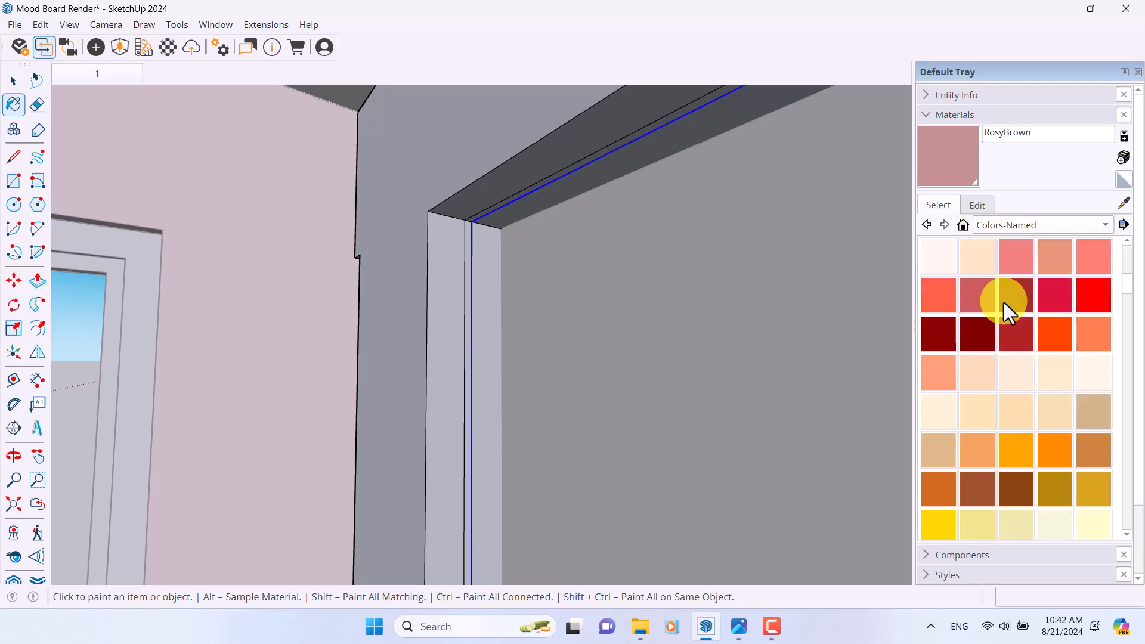
click(1003, 421)
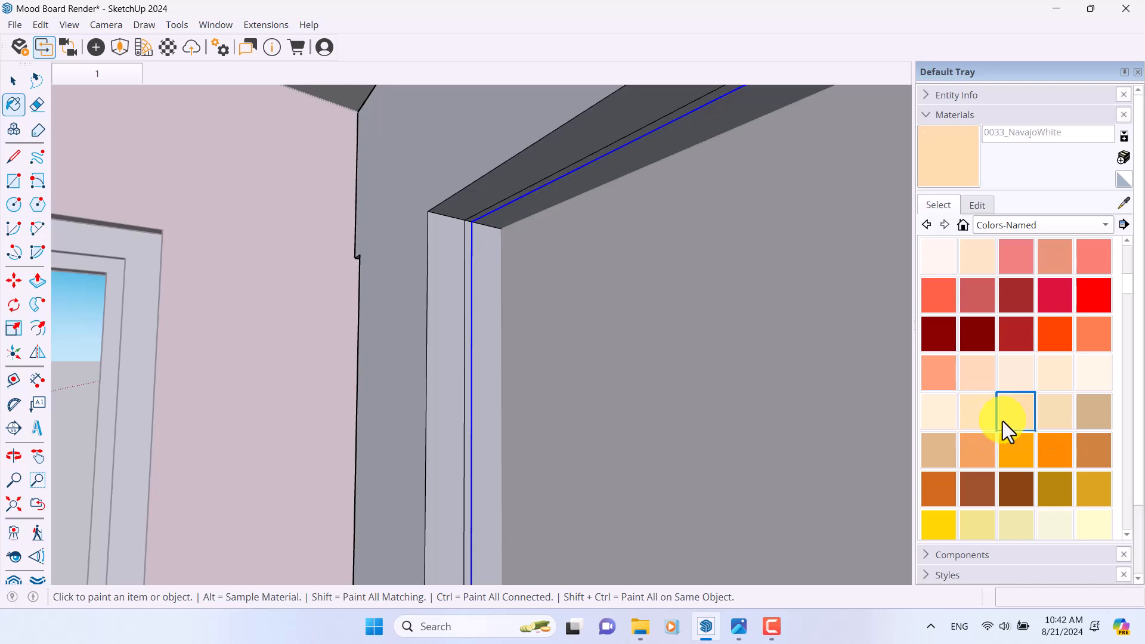
scroll(511, 243, up, 5)
click(442, 200)
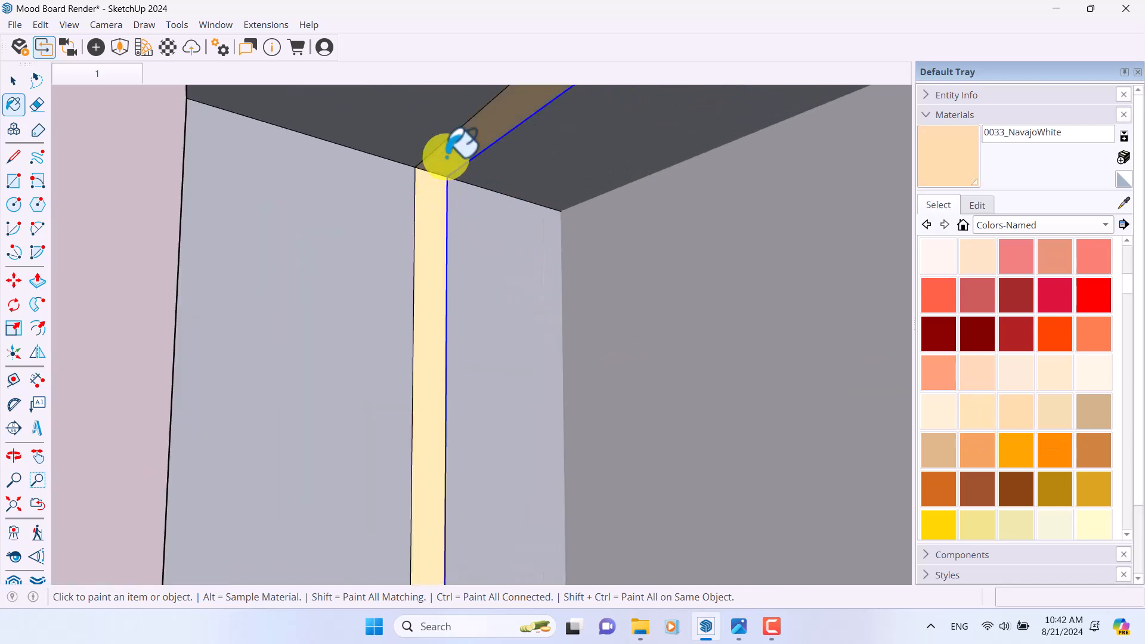
scroll(448, 159, up, 2)
mouse_move(450, 161)
middle_down()
mouse_move(528, 260)
mouse_move(694, 285)
mouse_move(341, 220)
mouse_move(698, 248)
mouse_move(235, 236)
mouse_move(283, 264)
mouse_move(8, 238)
mouse_move(166, 273)
mouse_move(455, 235)
middle_up()
scroll(555, 160, up, 2)
scroll(537, 137, up, 2)
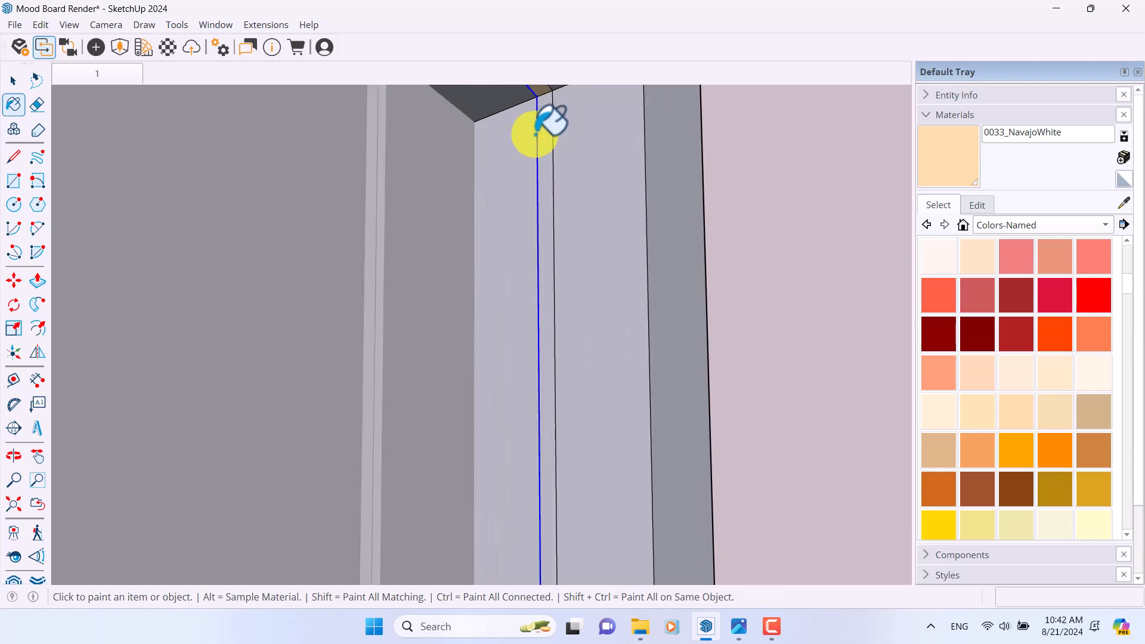
click(544, 122)
middle_drag(555, 115, 519, 222)
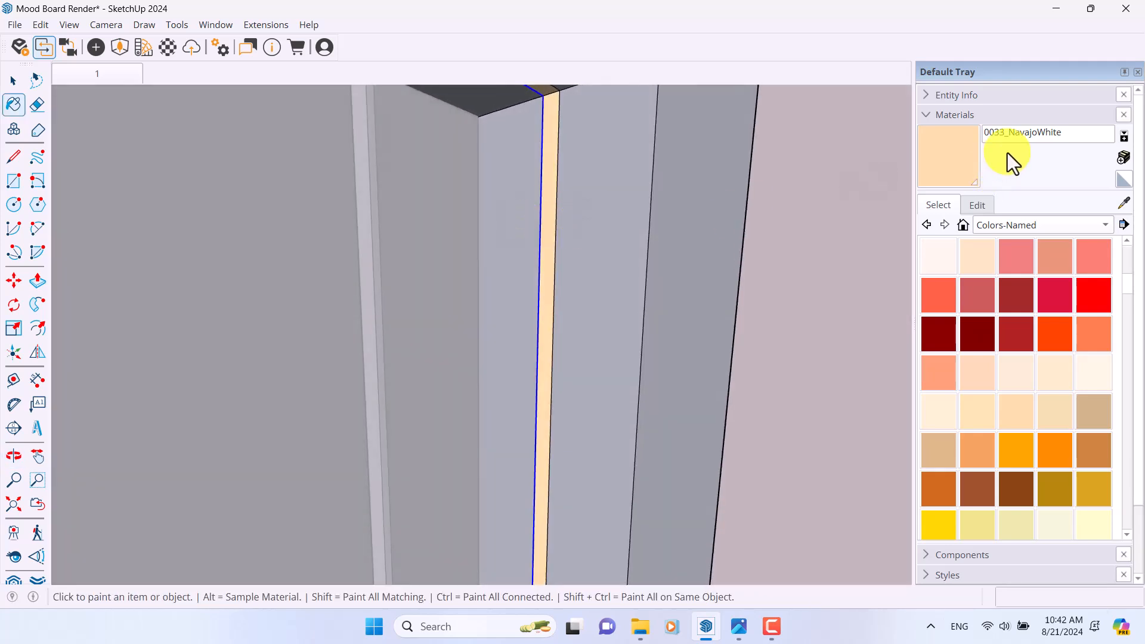
Adjust the NavajoWhite material's colour to red 254 and blue 166.
click(975, 205)
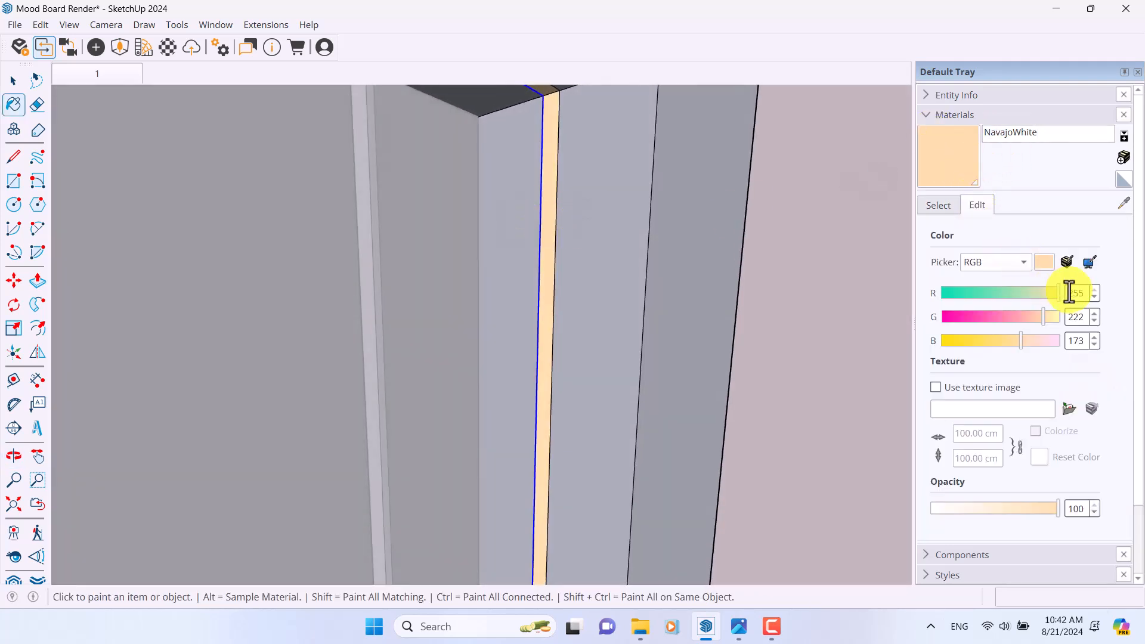
click(1097, 299)
click(1096, 344)
click(1095, 348)
click(1095, 349)
click(1095, 349)
click(1095, 349)
click(1095, 349)
click(1094, 349)
Leave the wall group's editing mode and save the model.
scroll(550, 260, down, 5)
mouse_move(549, 260)
middle_down()
mouse_move(468, 171)
mouse_move(591, 178)
mouse_move(484, 190)
mouse_move(422, 325)
middle_up()
key(space)
key(Escape)
shift+middle_drag(238, 343, 321, 329)
click(440, 260)
scroll(546, 262, up, 5)
scroll(580, 226, down, 5)
key(ctrl+s)
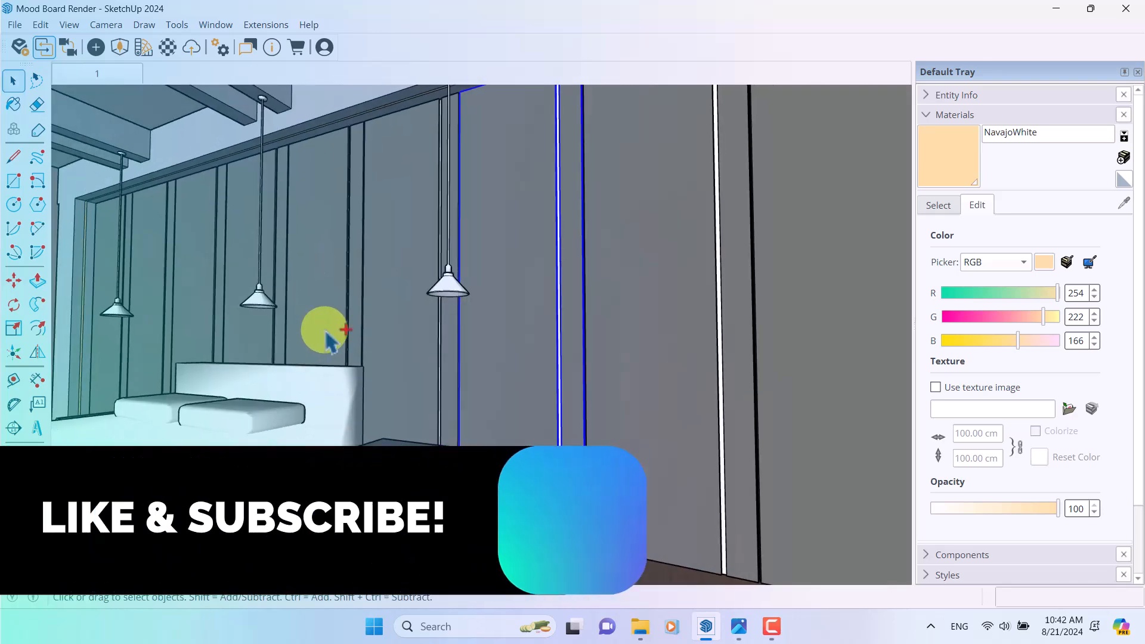
Place a downward-aimed Enscape spotlight on the wall panel groove beside the pendant lamp over the nightstand.
scroll(498, 366, up, 5)
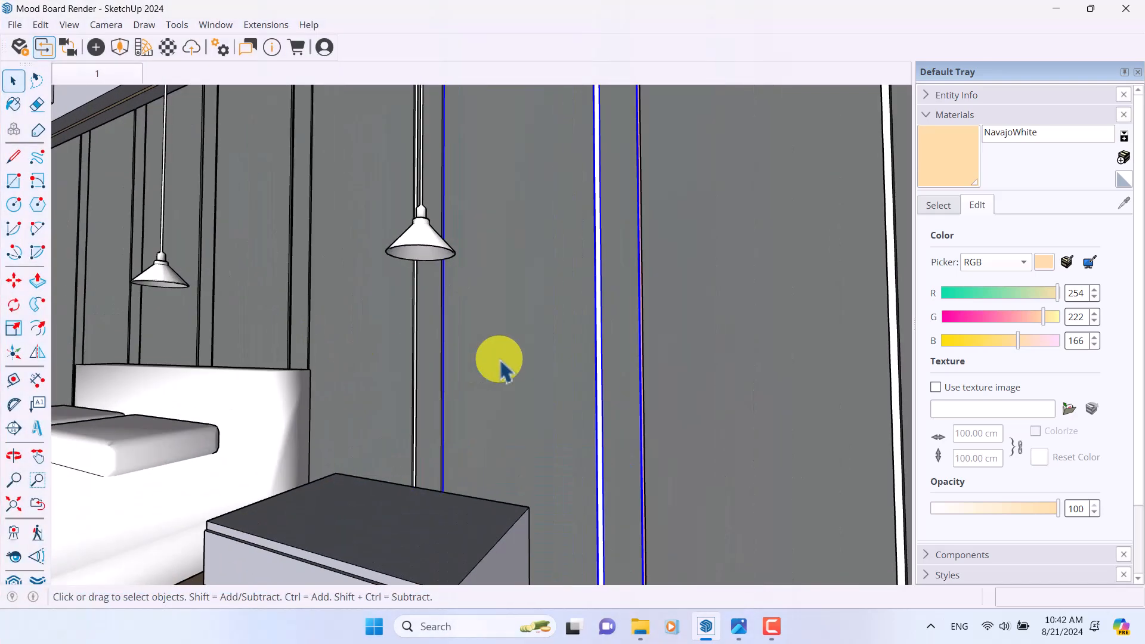
click(510, 316)
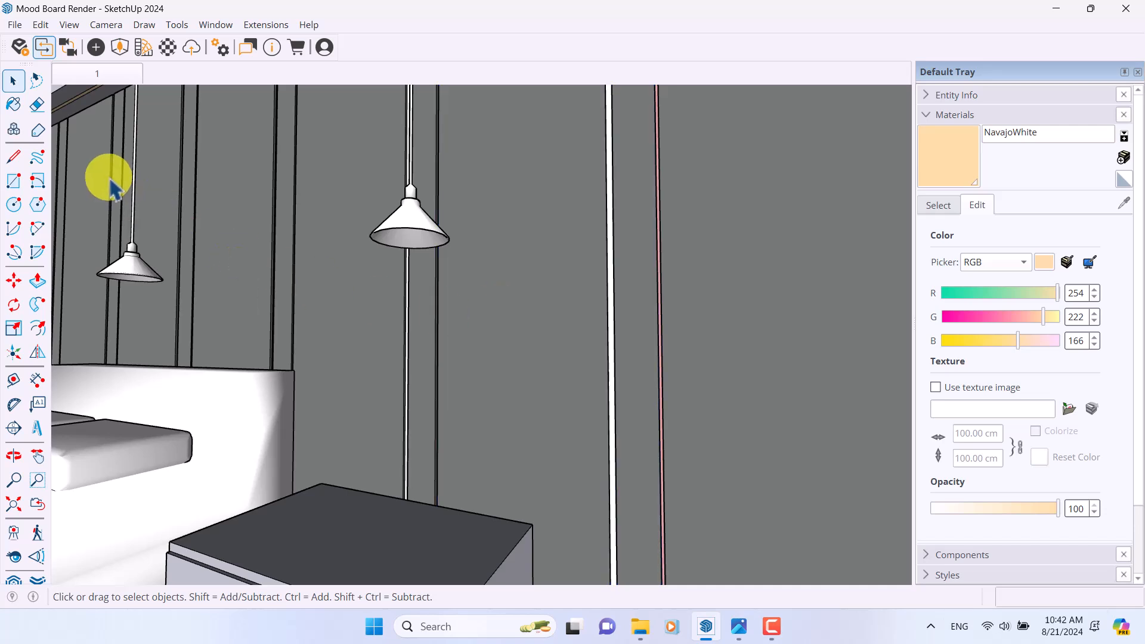
click(100, 47)
click(161, 99)
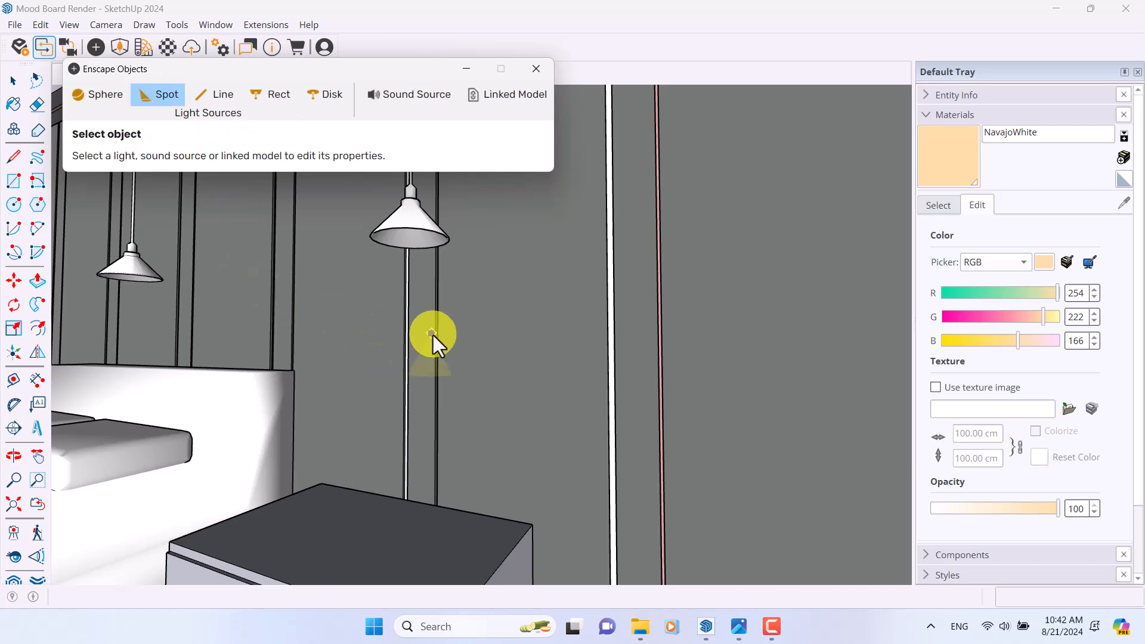
scroll(477, 343, down, 3)
scroll(513, 286, up, 5)
scroll(515, 278, up, 1)
click(515, 291)
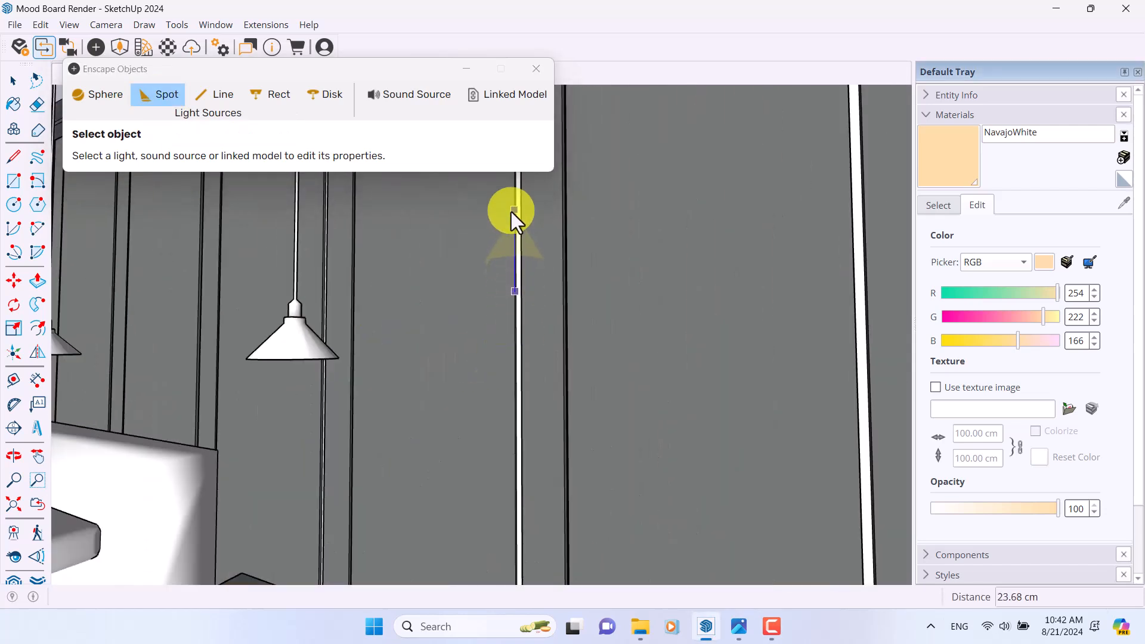
click(513, 330)
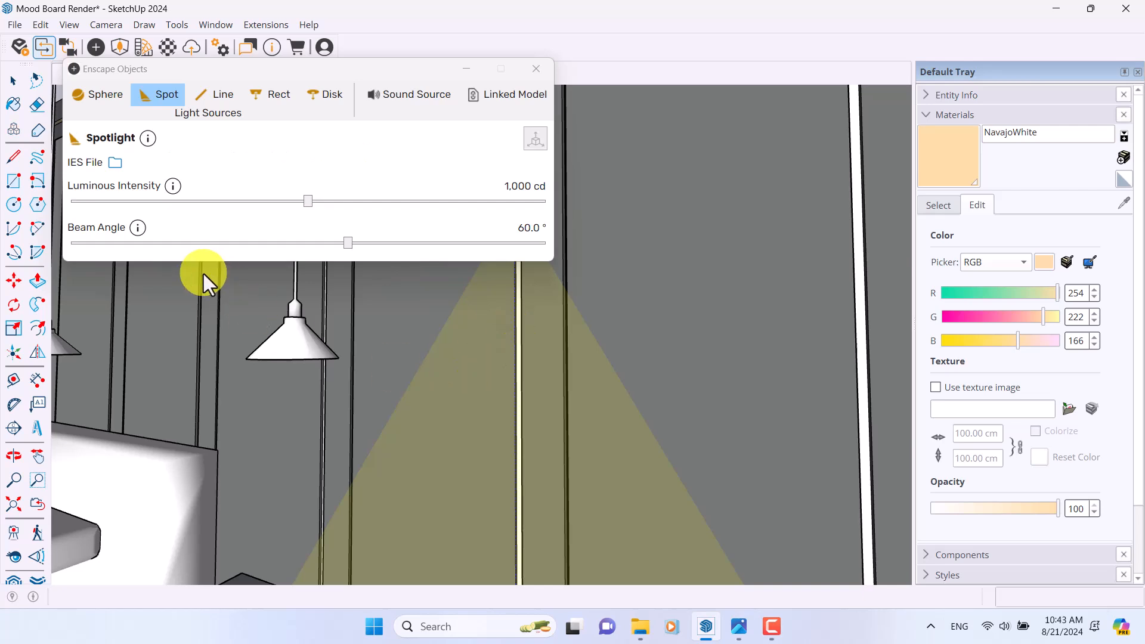
Load the IES profile 5.ies from the IES Lights folder on drive F: into the spotlight and return to the model.
click(115, 166)
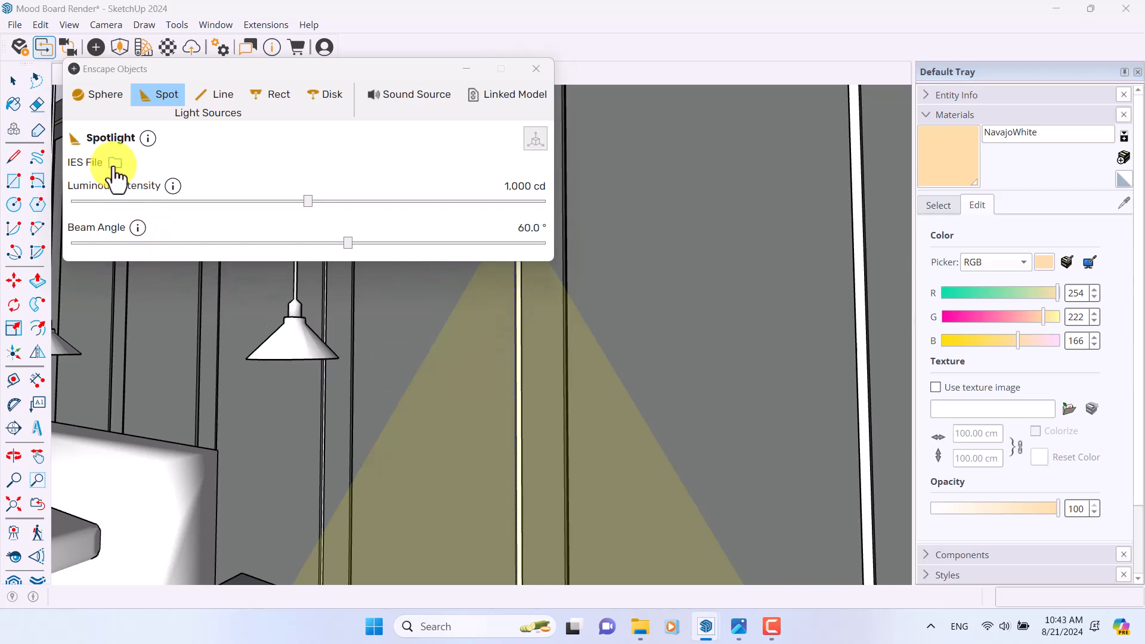
click(128, 349)
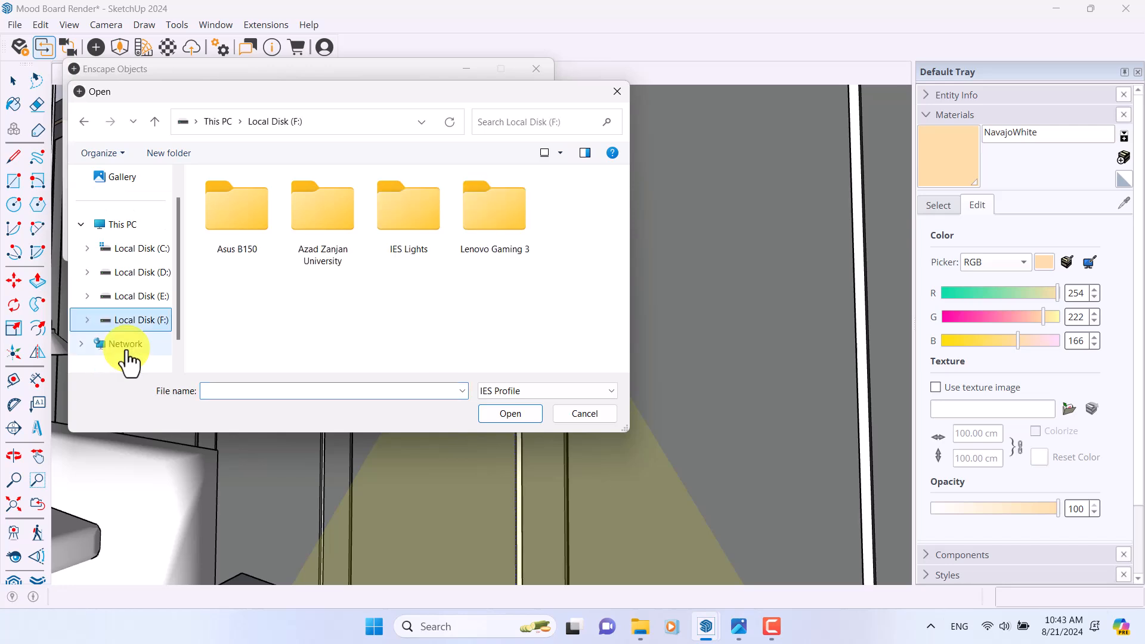
double_click(398, 224)
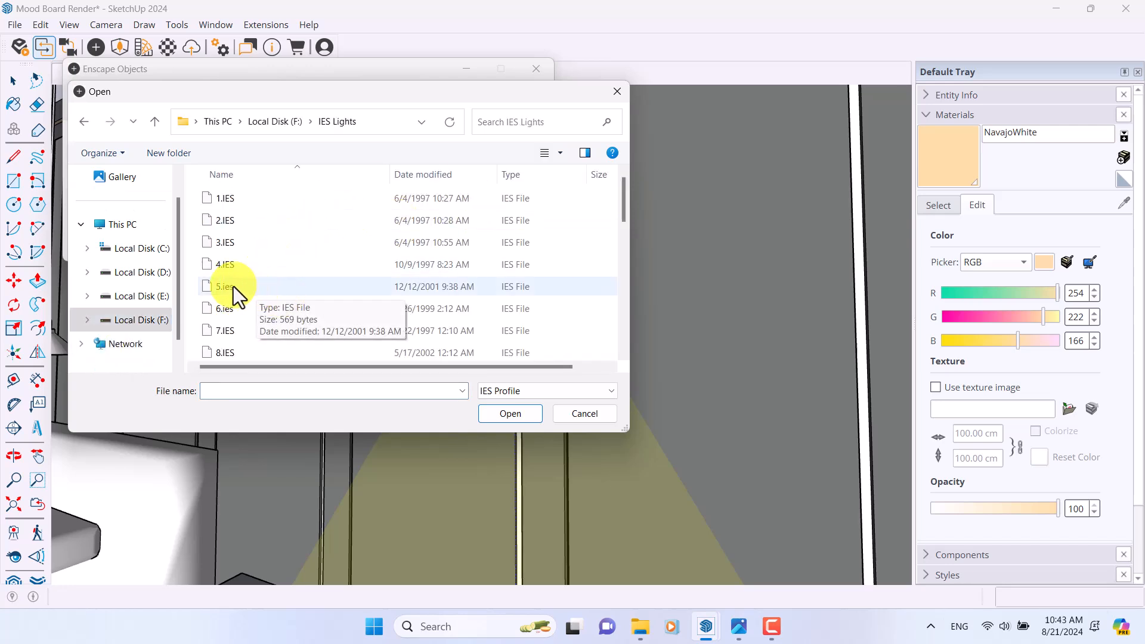
scroll(233, 286, down, 7)
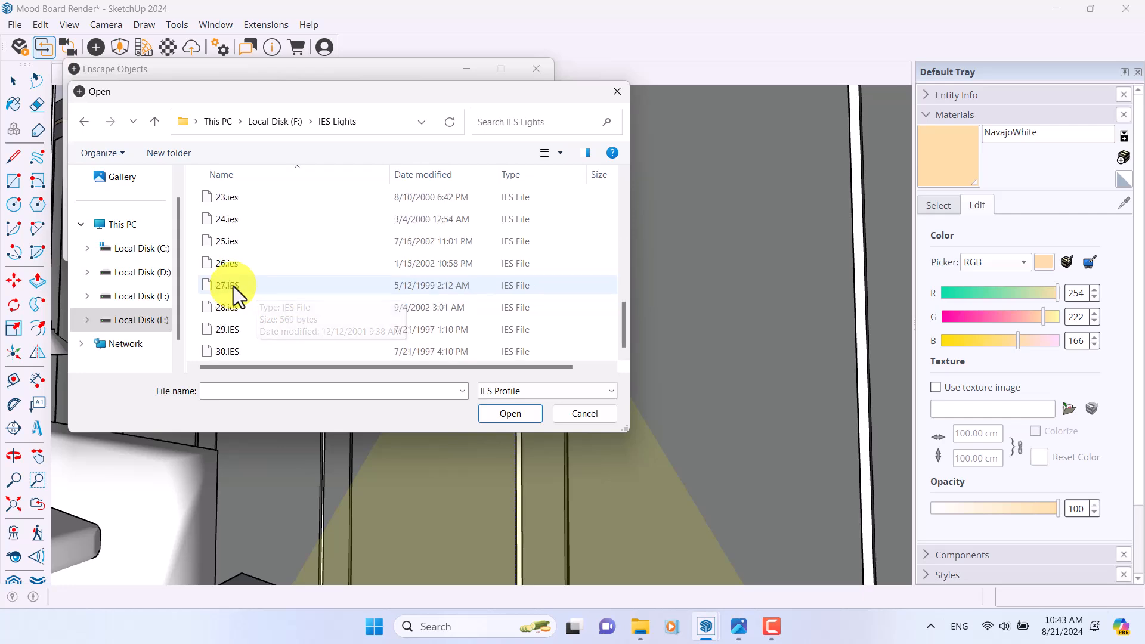
scroll(233, 286, up, 7)
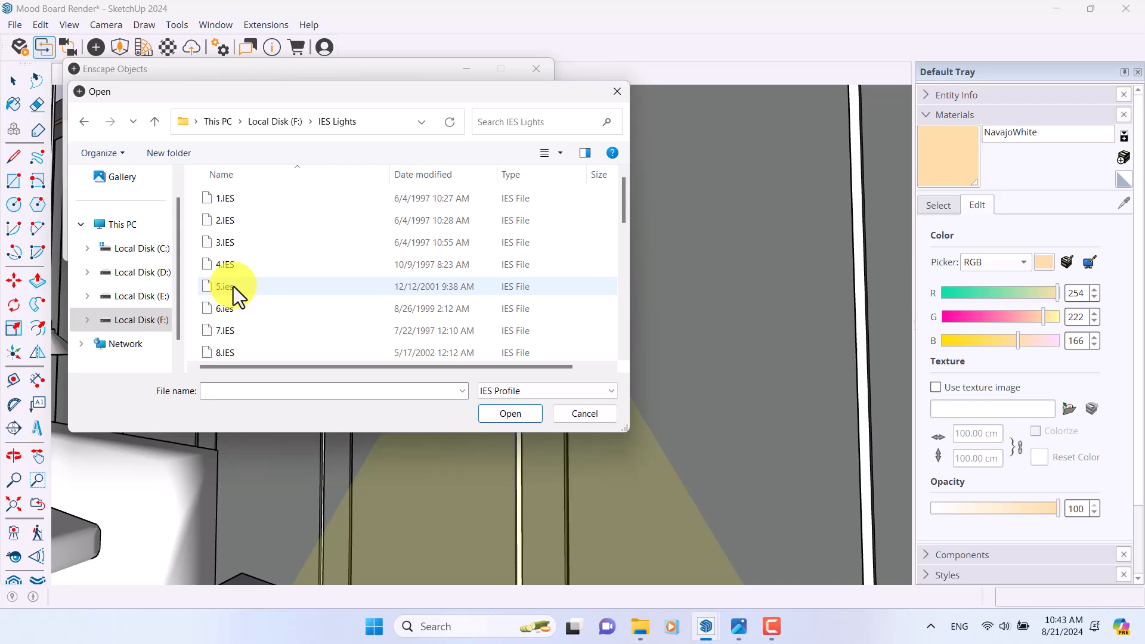
click(233, 286)
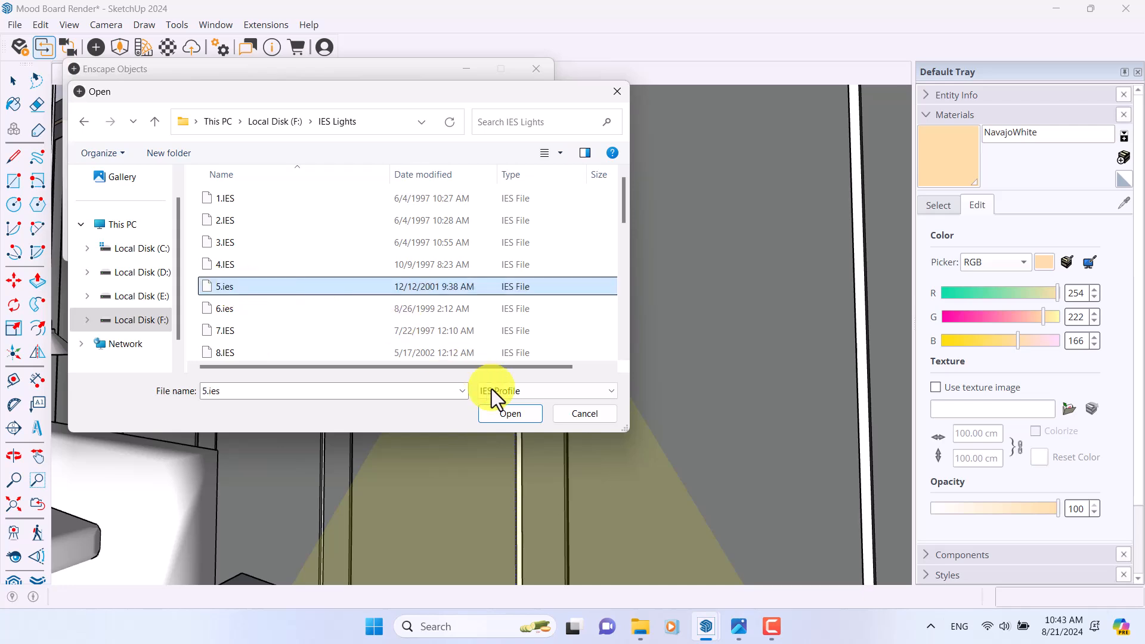
click(504, 412)
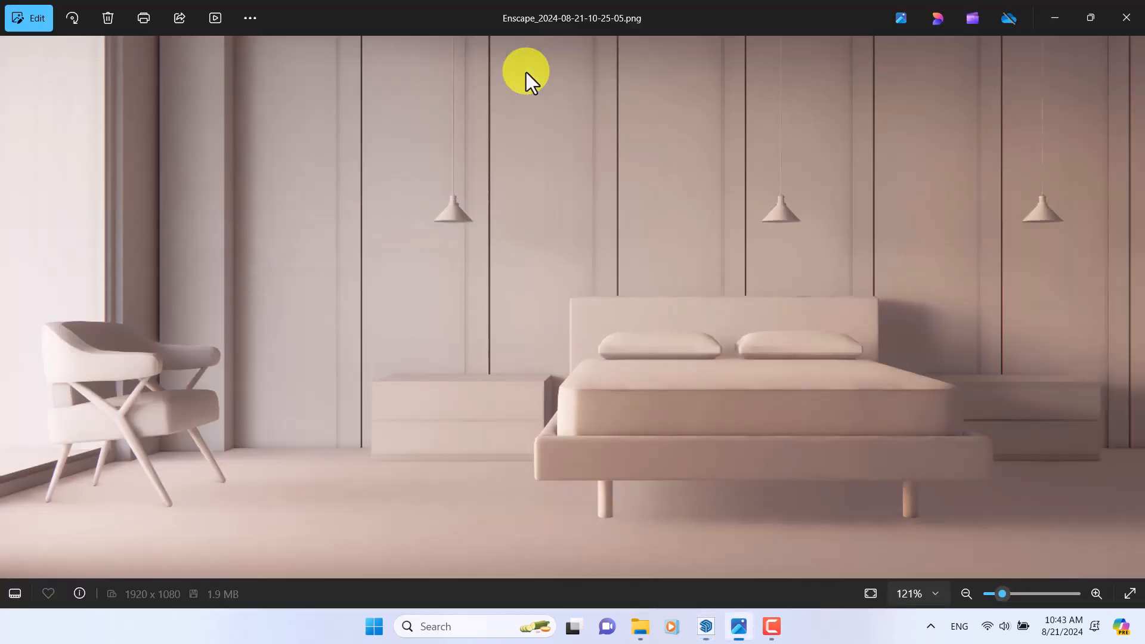
click(706, 625)
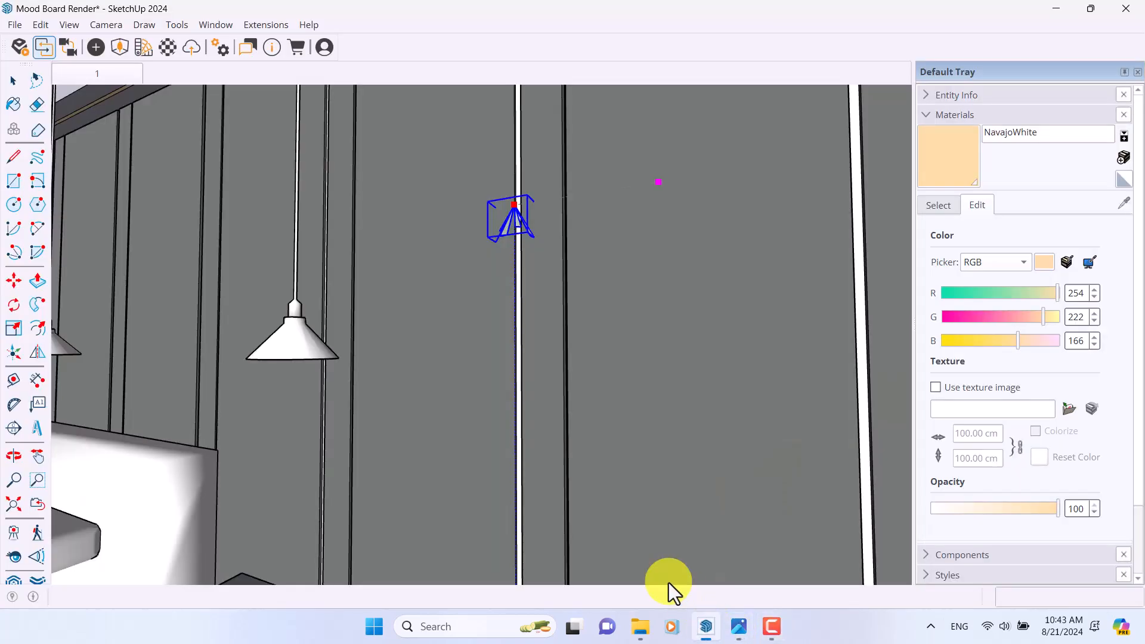
Move the spotlight by its apex from the wall panel to the inside of the nearby pendant lamp's shade.
scroll(438, 227, up, 3)
click(14, 280)
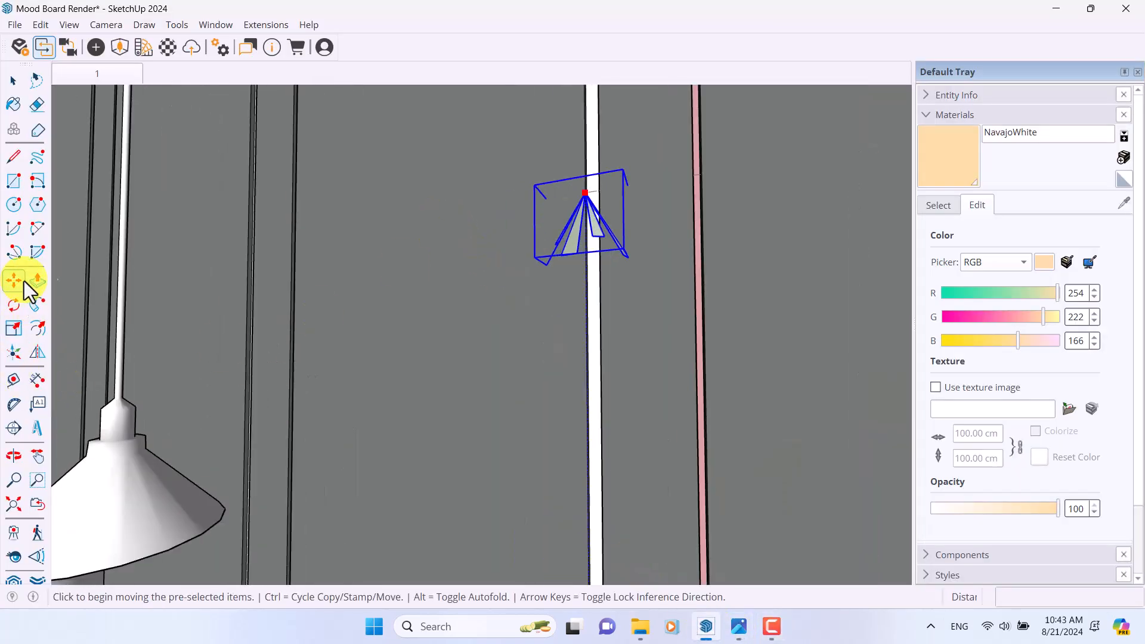
click(585, 192)
middle_drag(370, 498, 582, 265)
scroll(477, 281, up, 6)
scroll(501, 291, down, 4)
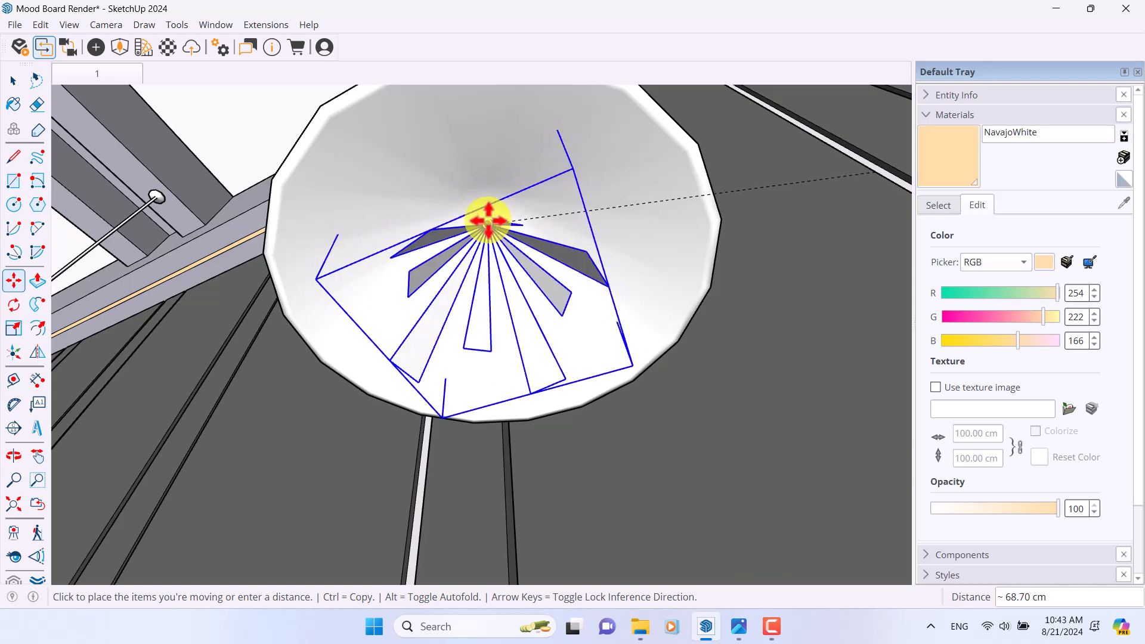
click(504, 222)
Shift the spotlight sideways about 0.87 cm to centre it inside the pendant shade.
middle_drag(573, 283, 601, 309)
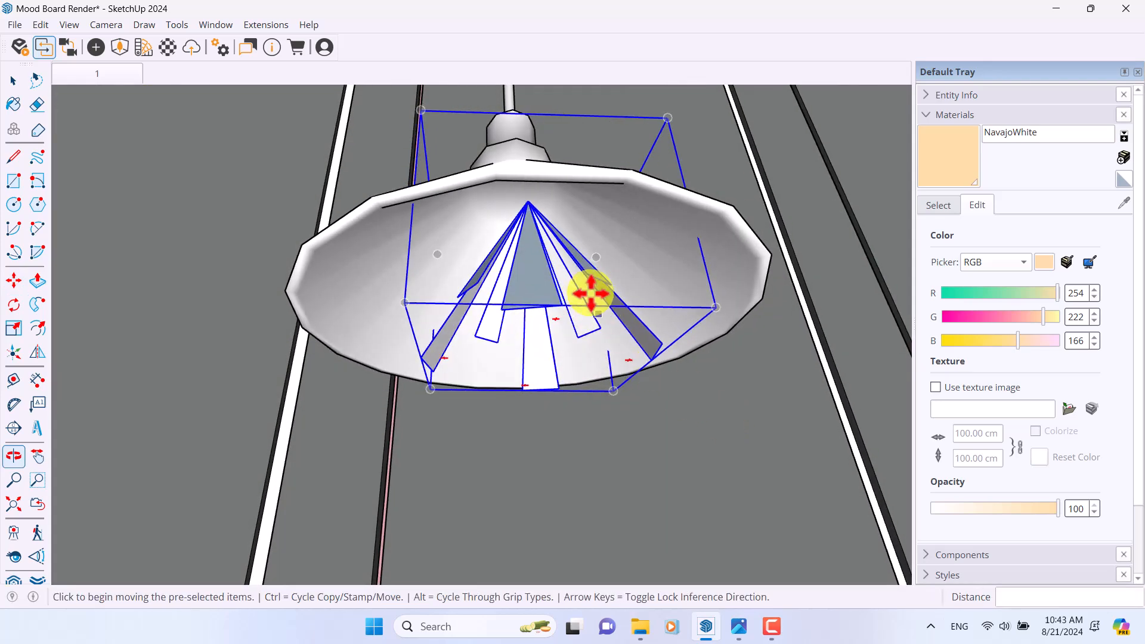
click(520, 192)
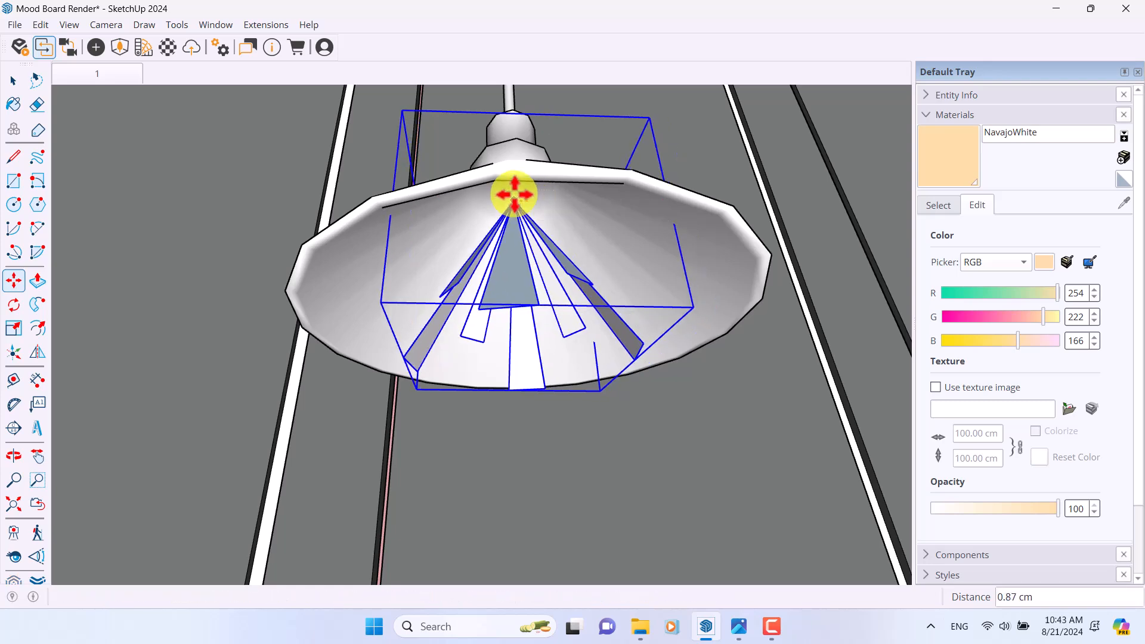
click(514, 194)
Lower the spotlight about 1.6 cm so its base sticks out below the pendant shade.
scroll(548, 336, down, 8)
middle_drag(550, 338, 524, 473)
scroll(612, 394, down, 4)
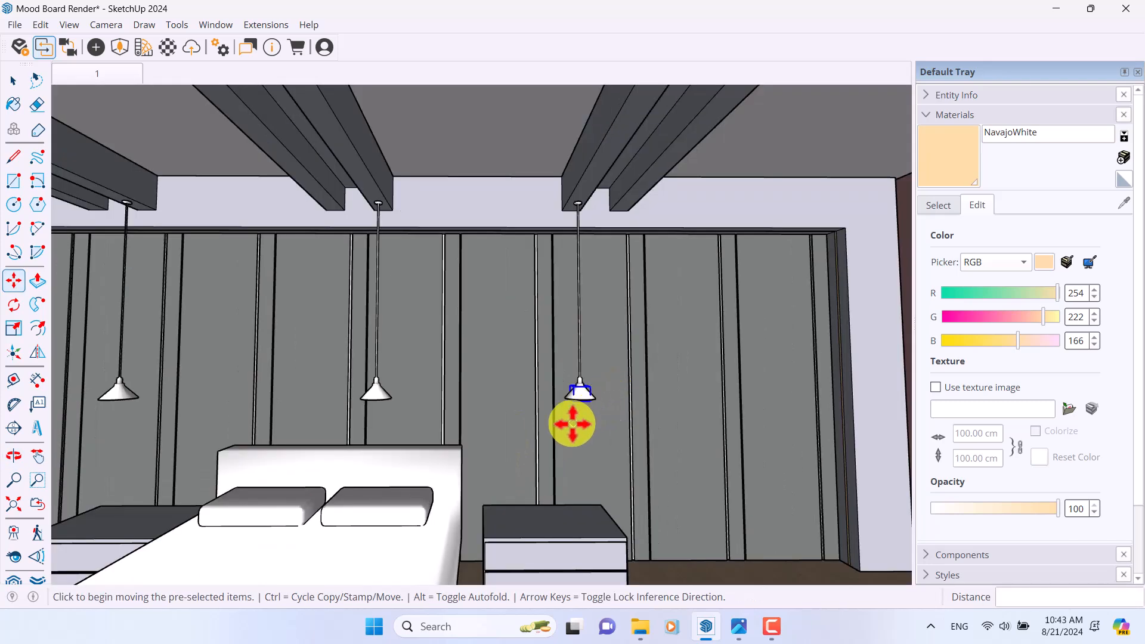
scroll(576, 423, up, 5)
click(529, 339)
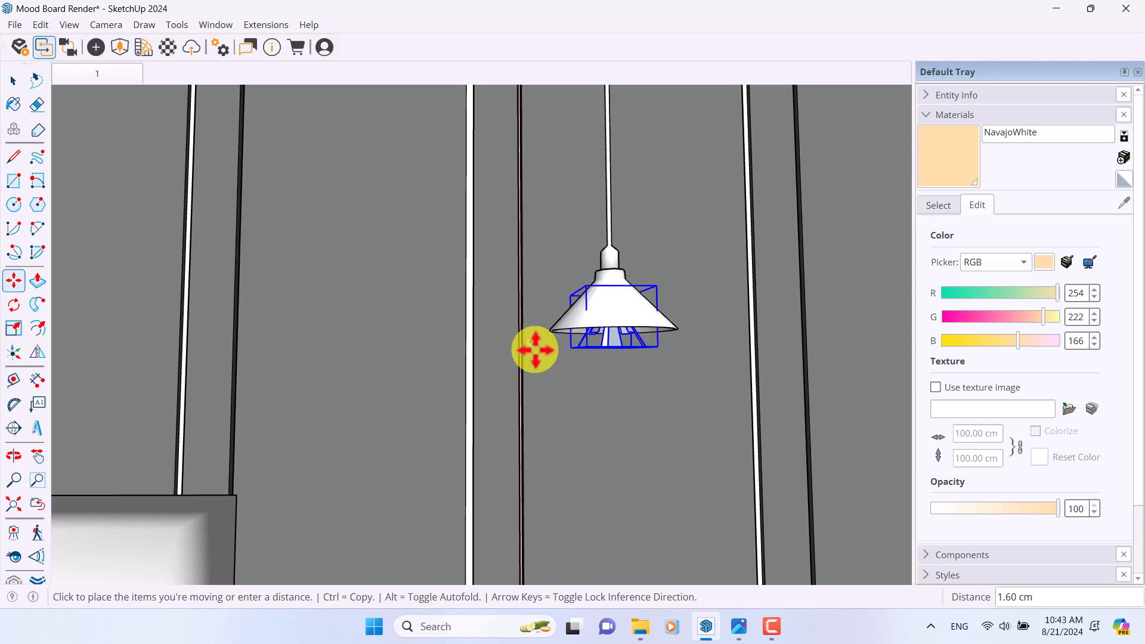
click(533, 352)
scroll(611, 416, down, 5)
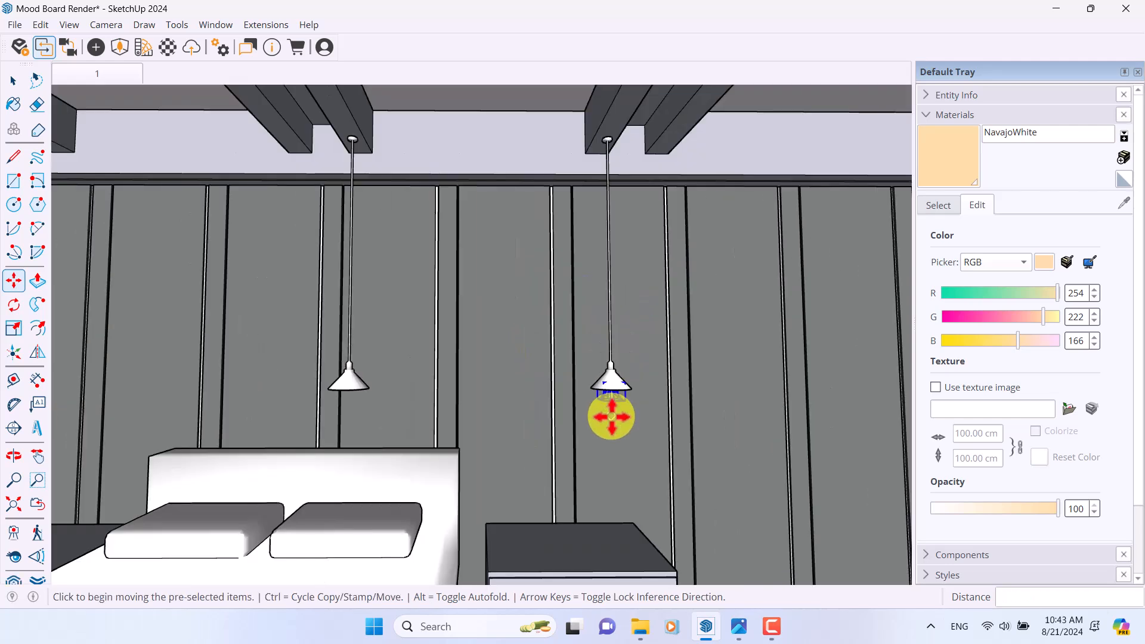
Copy the spotlight 146 cm along the wall towards the middle pendant and repeat the spacing for two copies.
click(598, 294)
key(ctrl)
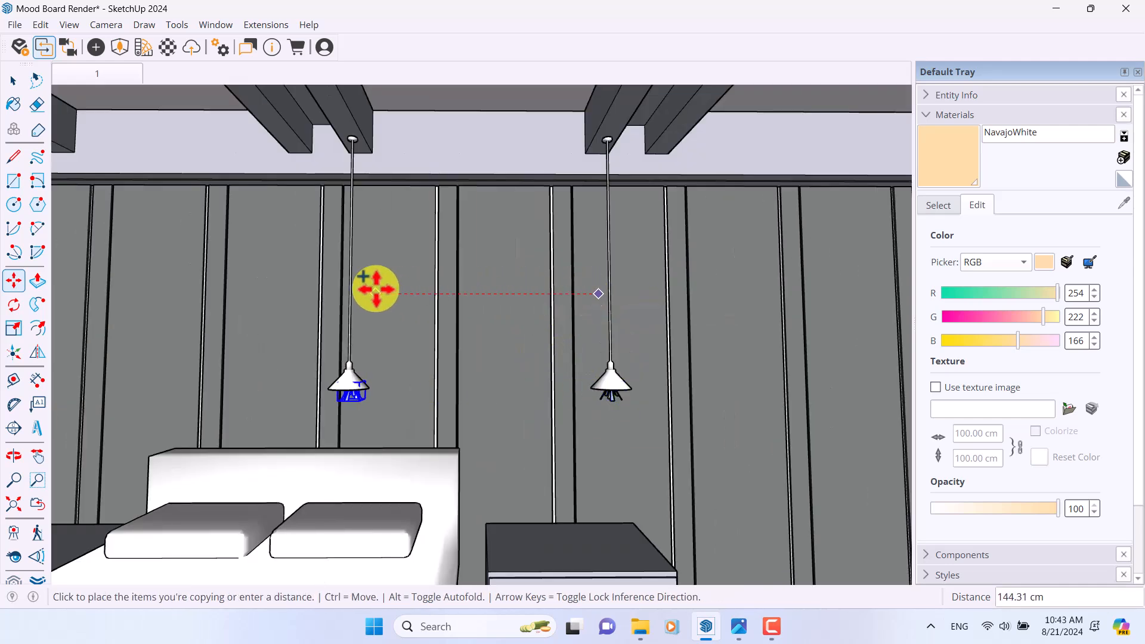
scroll(375, 289, up, 4)
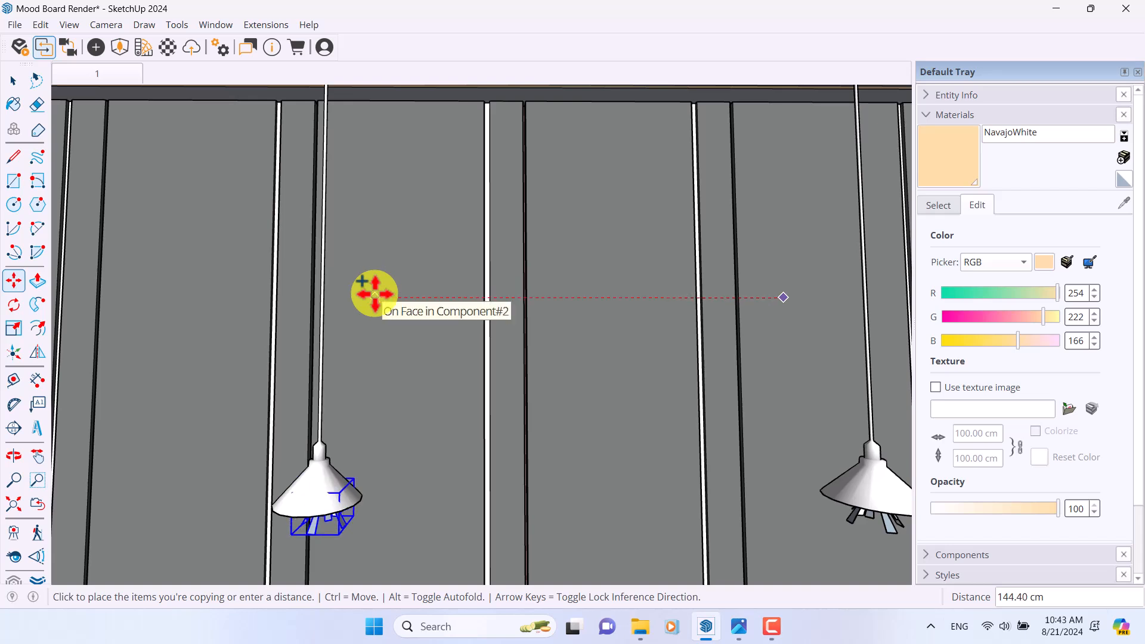
text(146)
key(Return)
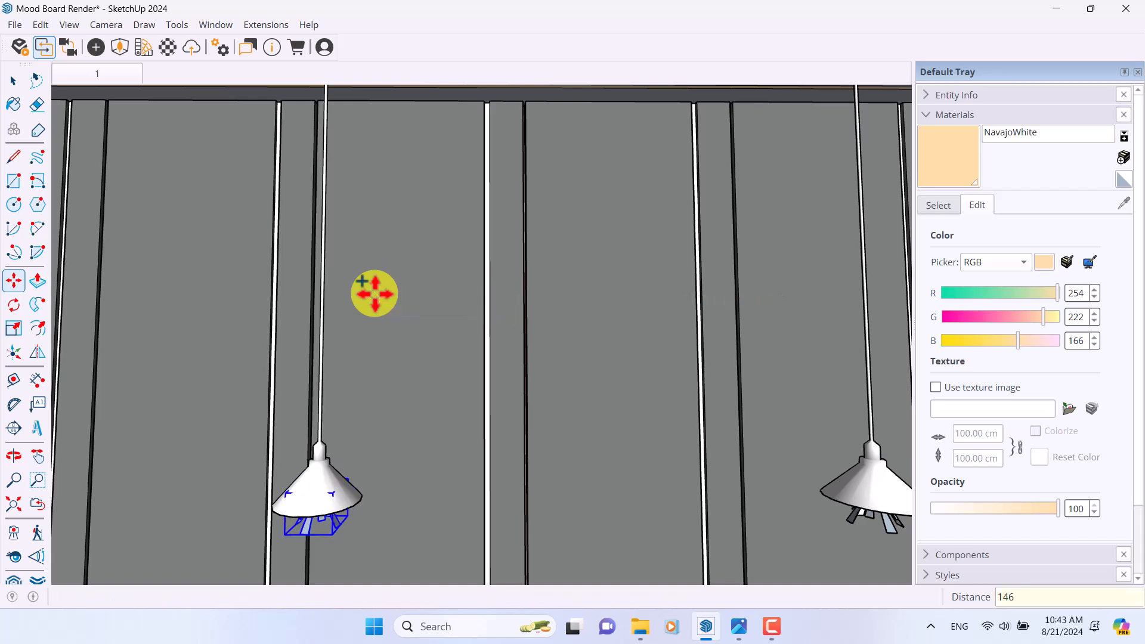
scroll(596, 345, down, 5)
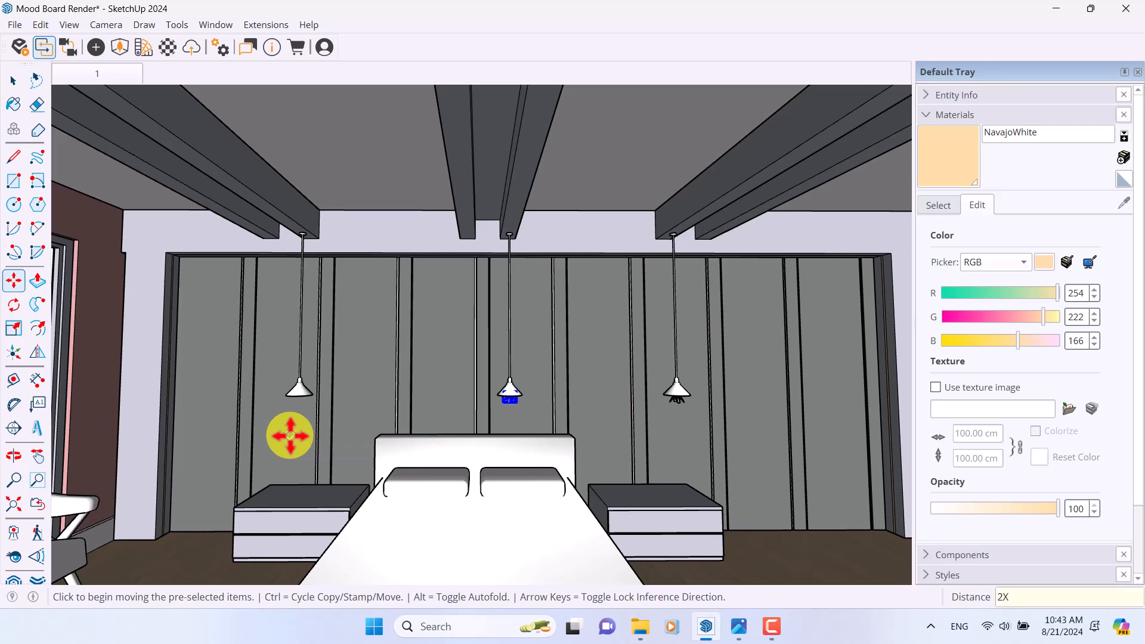
text(*2)
key(Return)
Move the farthest spotlight copy 38 cm along the wall to the pendant over the nightstand left of the bed.
key(space)
scroll(290, 436, up, 9)
click(511, 278)
click(13, 280)
click(513, 353)
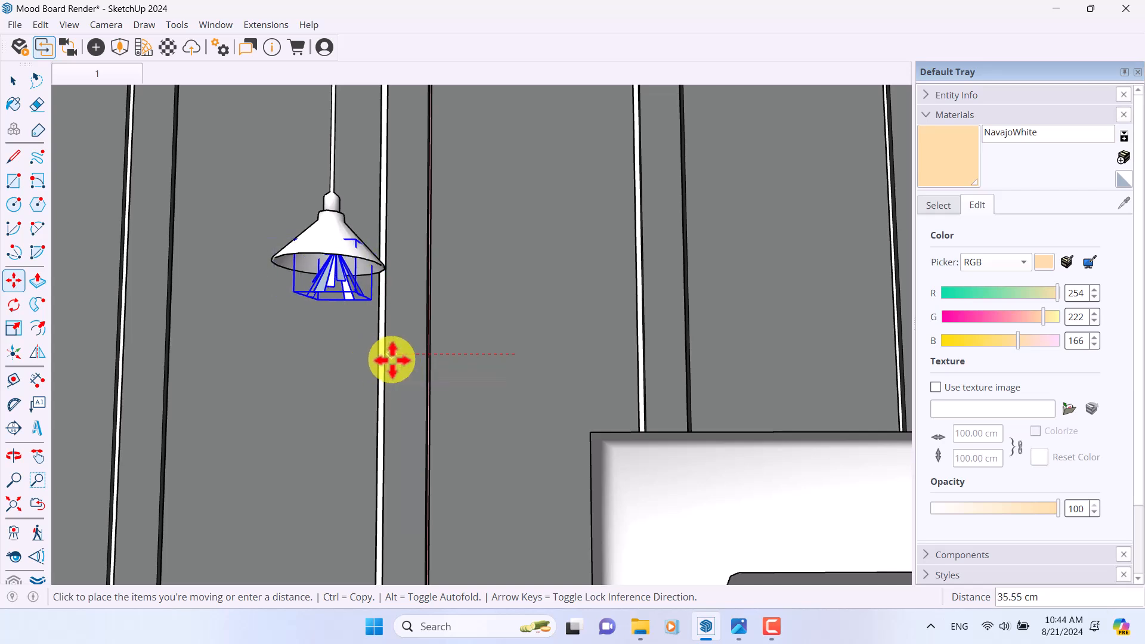
scroll(392, 359, up, 3)
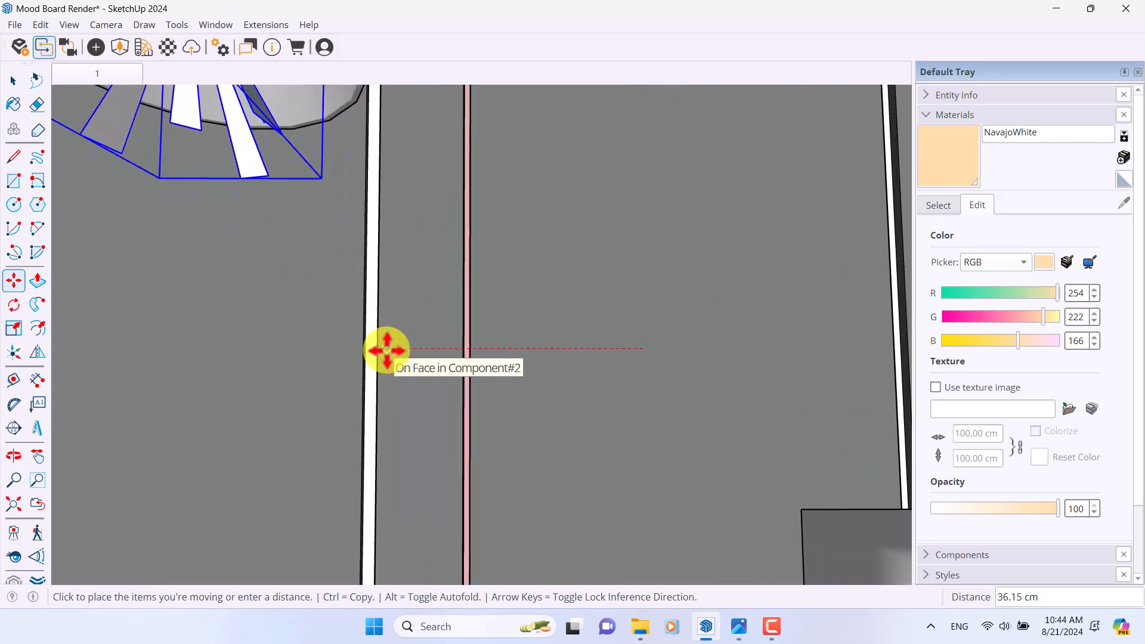
key(Return)
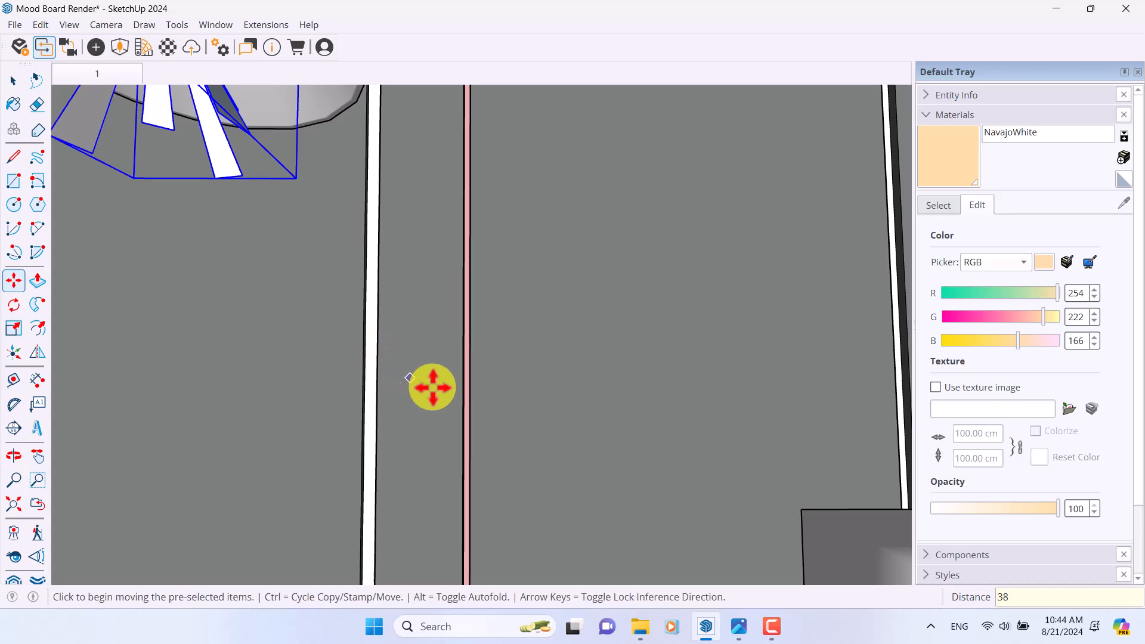
Fine-tune the left pendant's spotlight by shifting it about 2.3 cm towards the middle of the shade.
scroll(194, 373, down, 5)
middle_drag(266, 377, 299, 402)
key(space)
scroll(274, 345, up, 5)
key(m)
scroll(289, 388, up, 4)
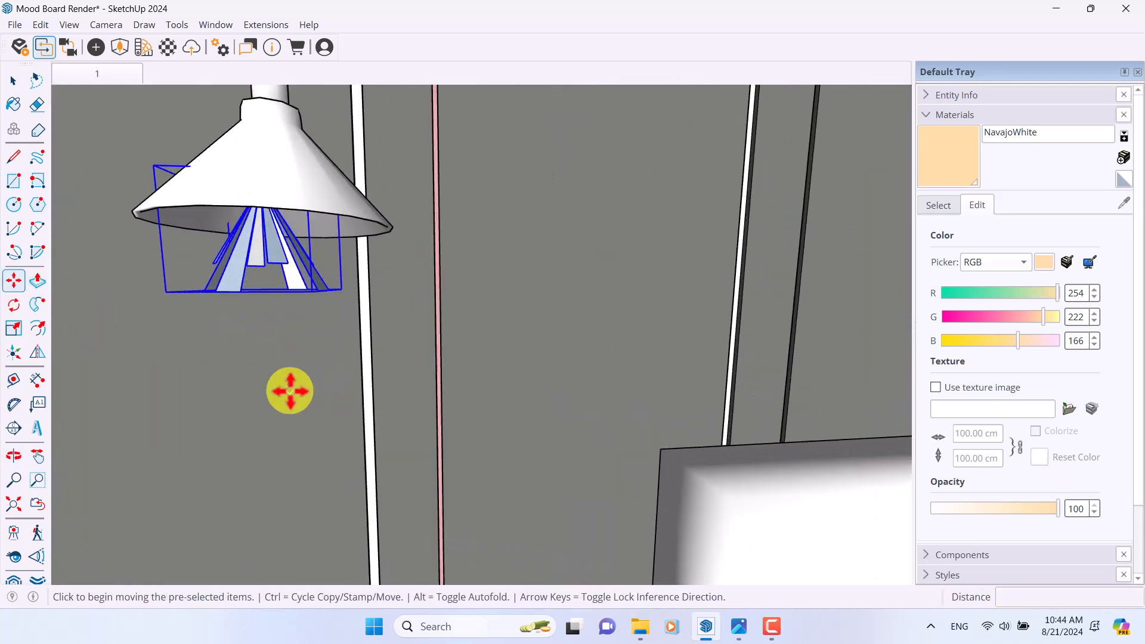
click(236, 358)
scroll(248, 360, up, 2)
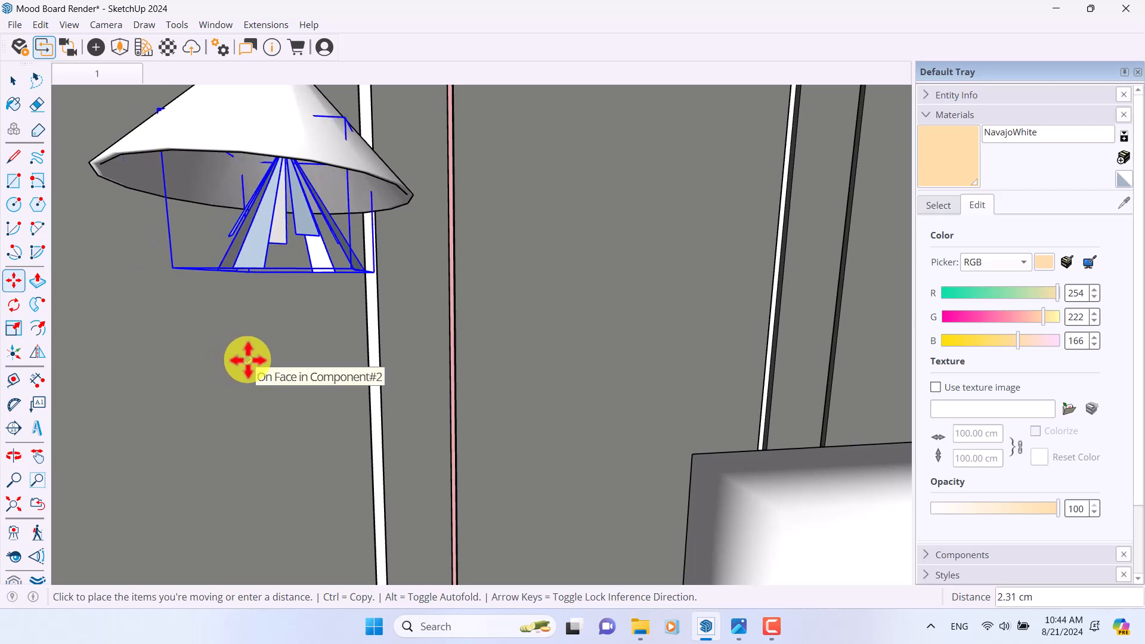
click(247, 359)
key(space)
Paint the spotlight in the pendant left of the bed with the NavajoWhite material.
scroll(289, 248, down, 6)
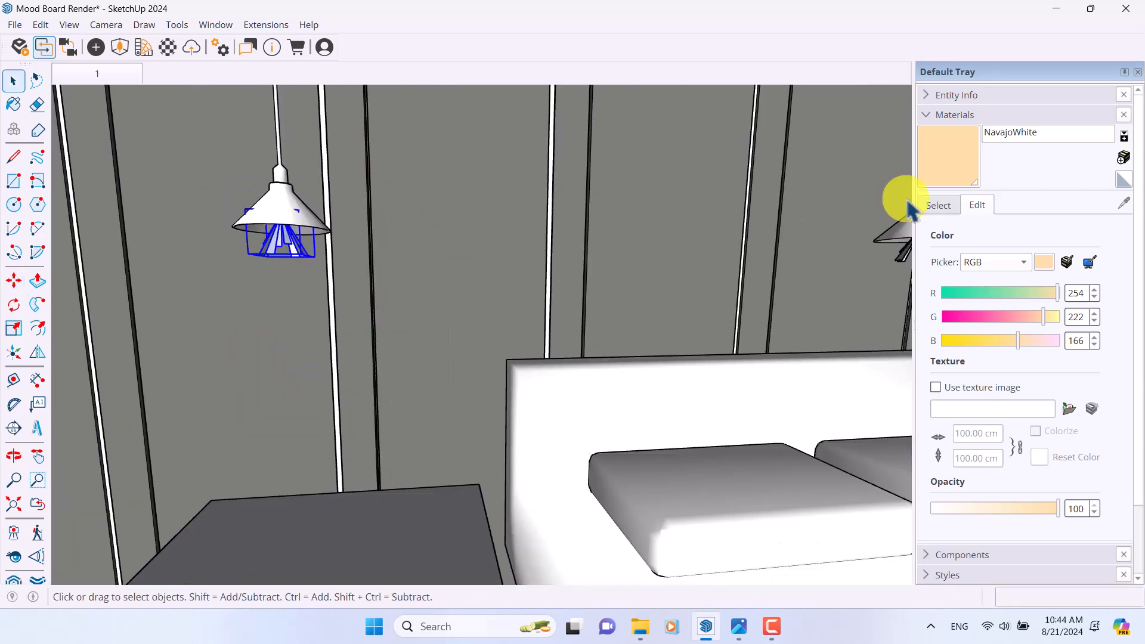
key(b)
scroll(279, 238, up, 5)
click(284, 252)
scroll(298, 262, down, 4)
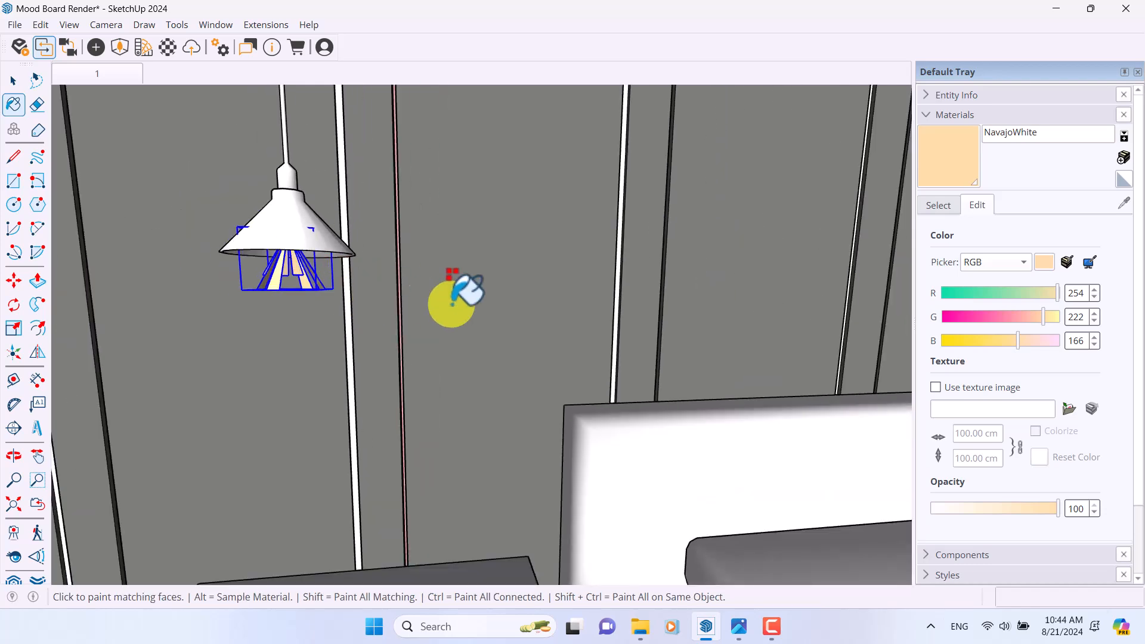
Apply the NavajoWhite material to the spotlight in the pendant right of the bed.
shift+middle_drag(427, 301, 131, 268)
scroll(525, 257, down, 2)
scroll(542, 249, up, 3)
scroll(530, 239, down, 5)
scroll(741, 302, up, 5)
click(740, 301)
key(space)
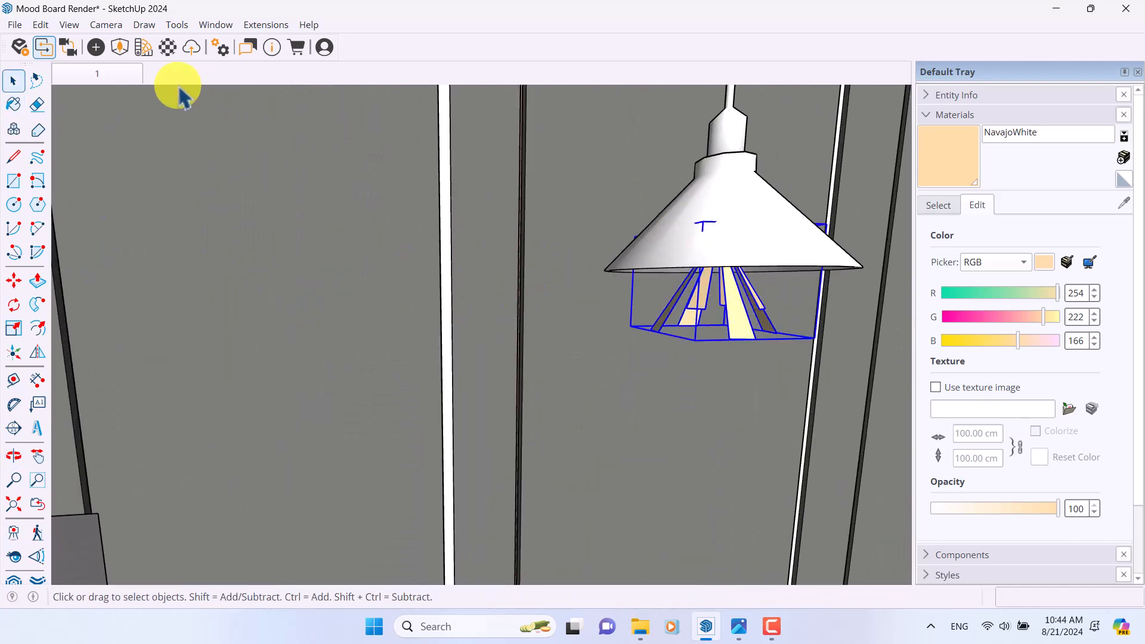
Return to the scene 1 camera view and save the model.
click(108, 76)
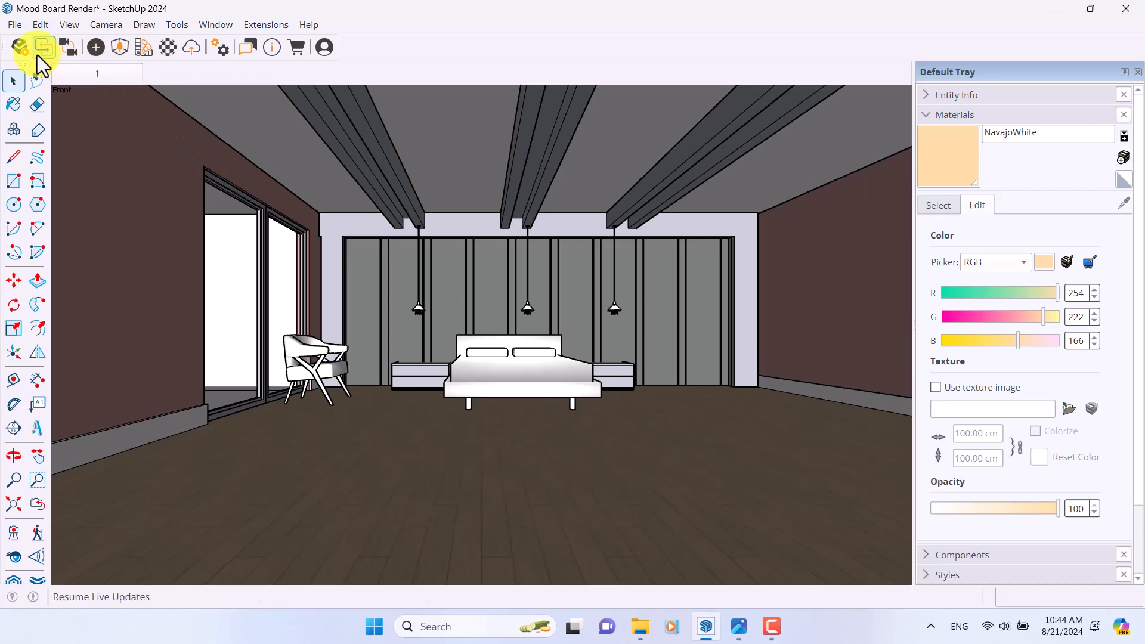
key(ctrl+s)
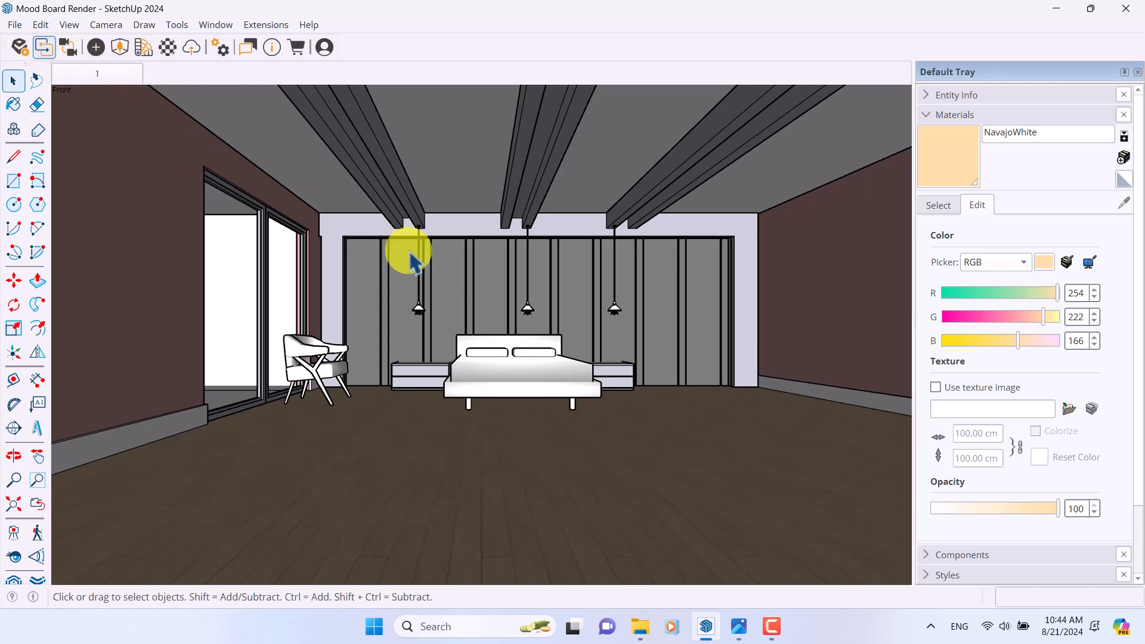
Hide the Default Tray and start the Enscape renderer for the bedroom model.
click(1047, 117)
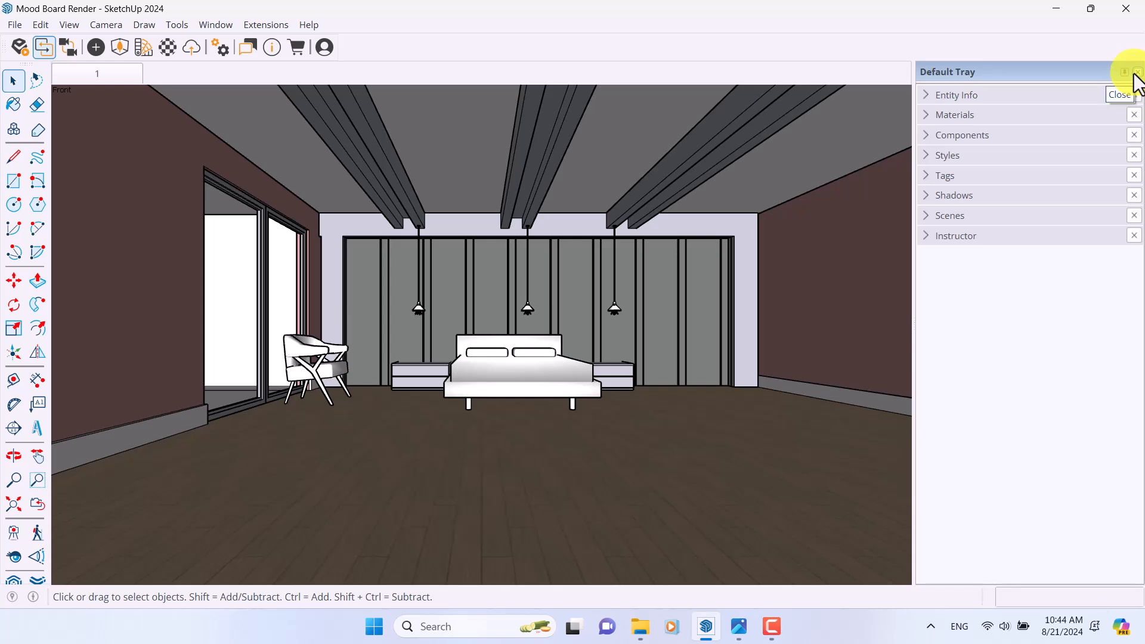
click(1136, 72)
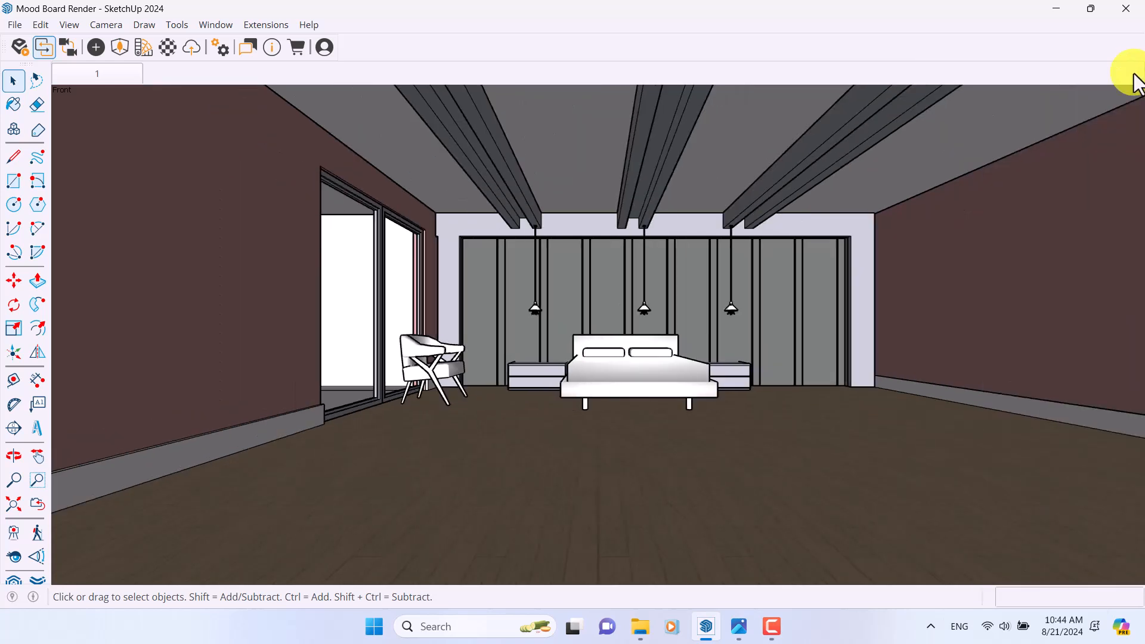
click(17, 52)
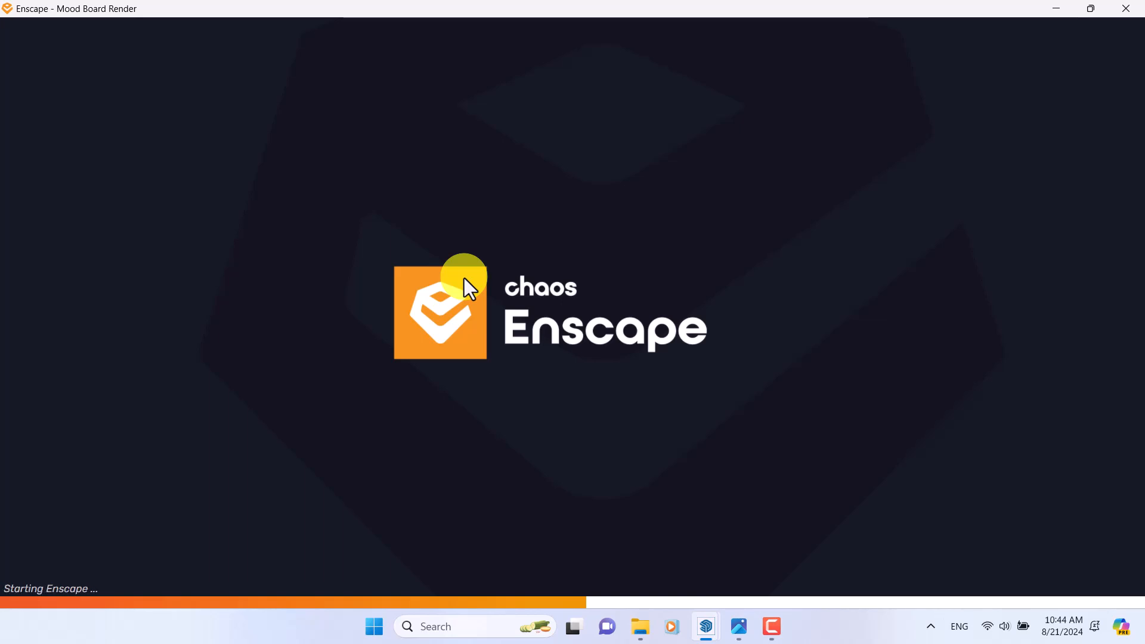
key(XF86MonBrightnessUp)
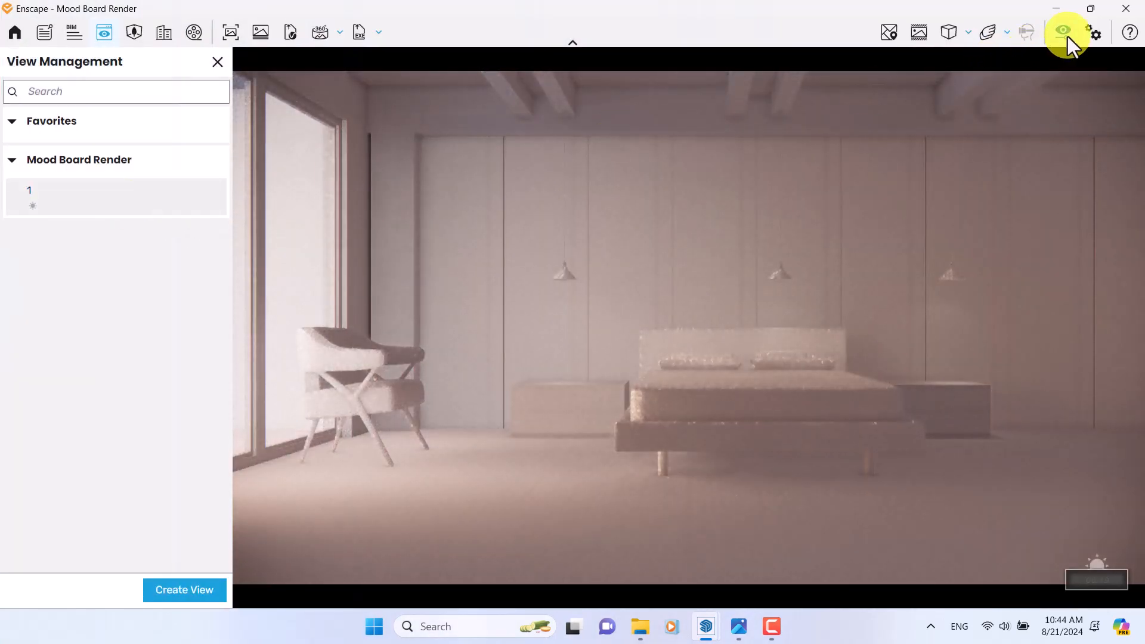
Set the Enscape style mode to None in the visual settings and close them.
click(1062, 32)
click(476, 138)
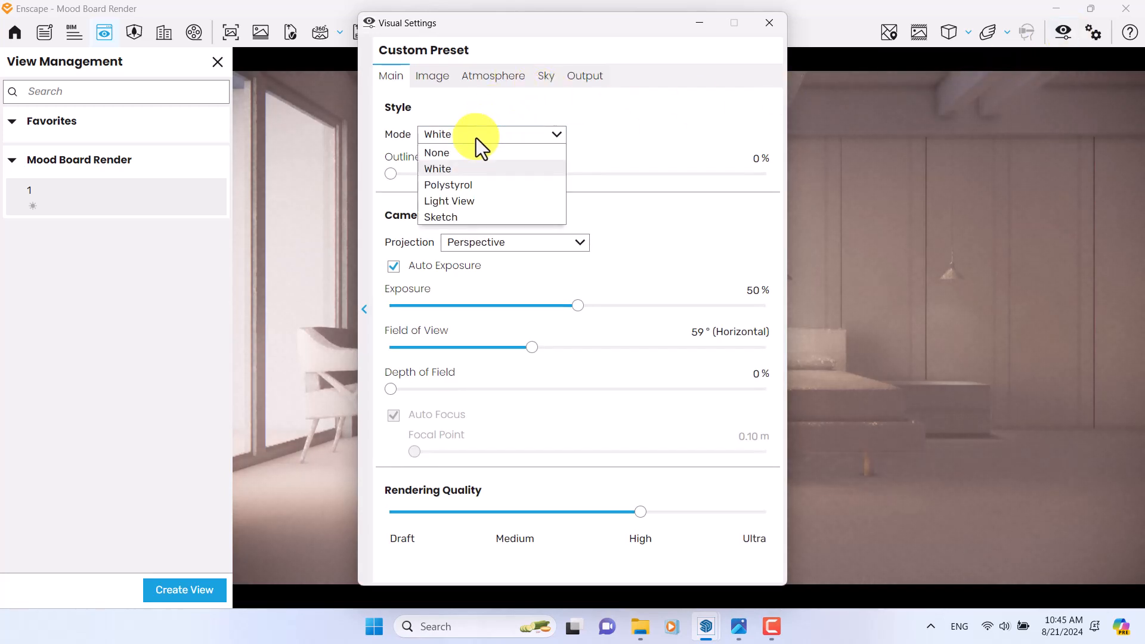
click(445, 154)
click(768, 24)
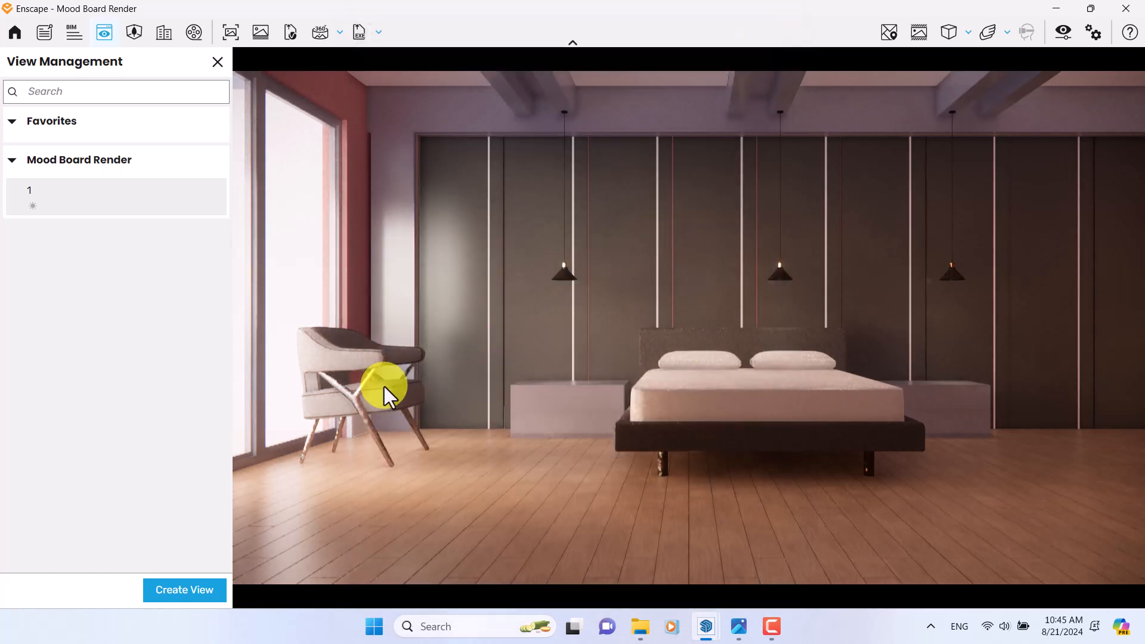
Open scene view 1 for editing in the Enscape view management and set its camera Y position to 1.
mouse_move(154, 196)
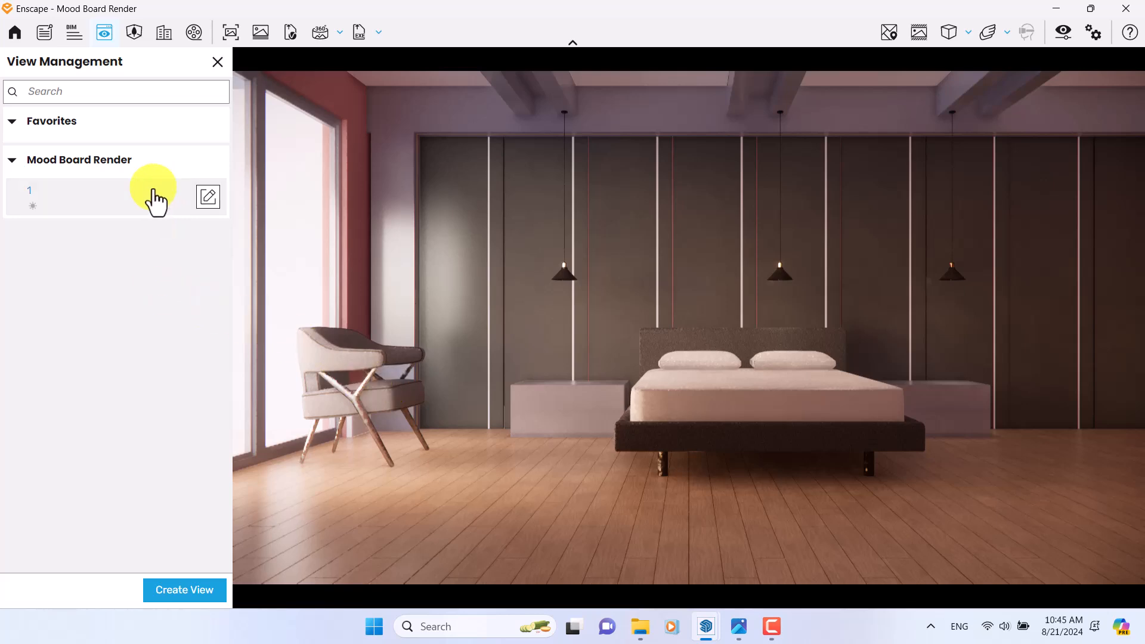
click(204, 197)
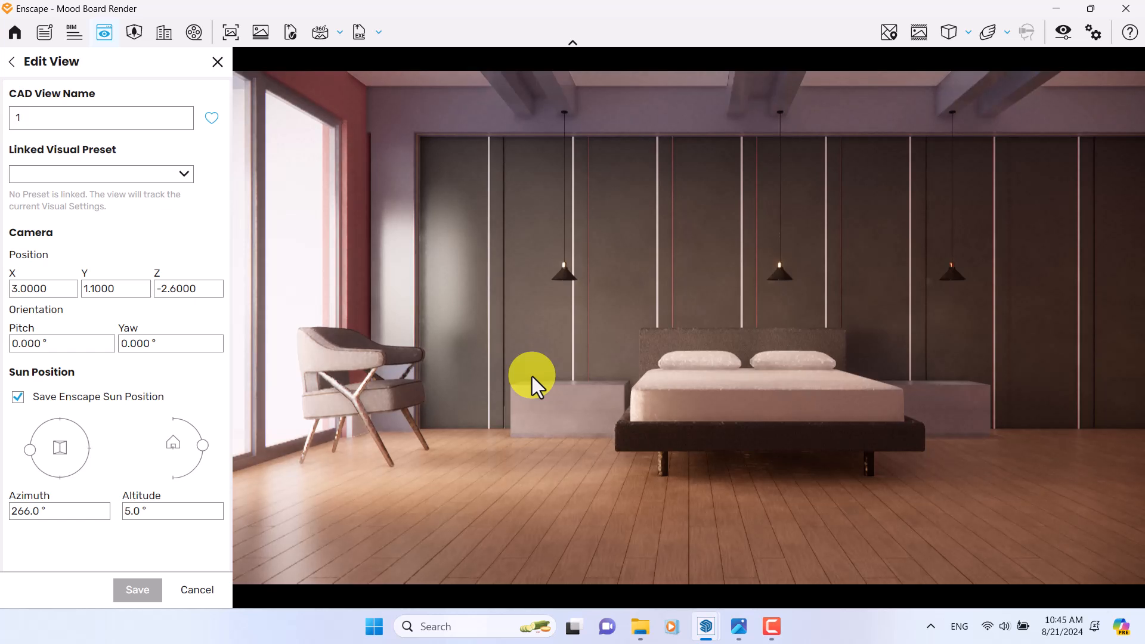
click(86, 289)
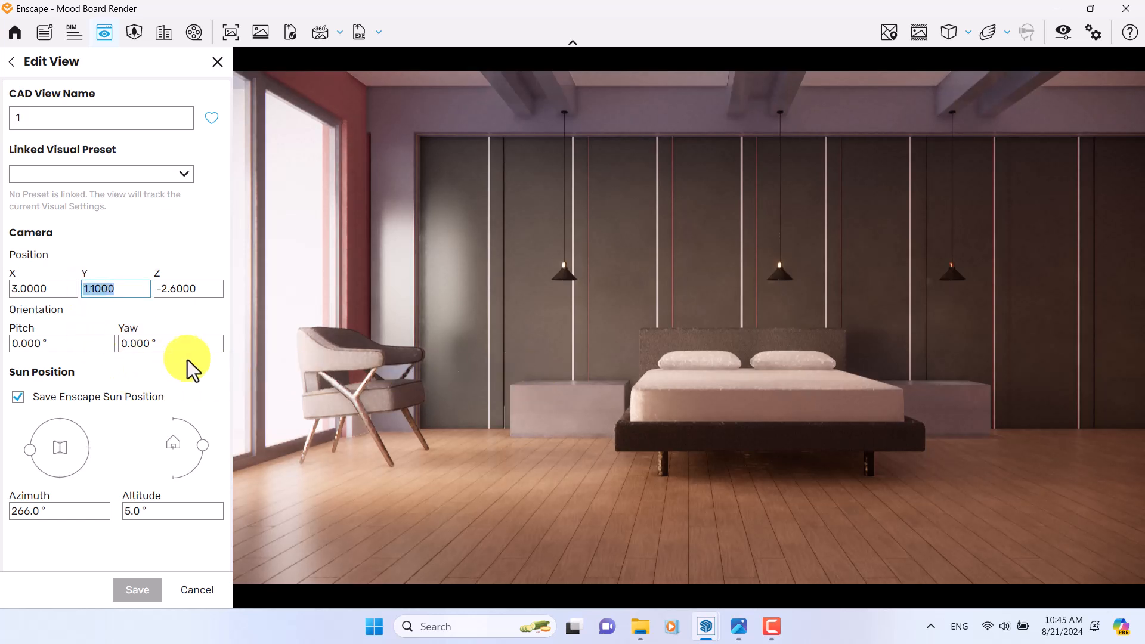
text(1)
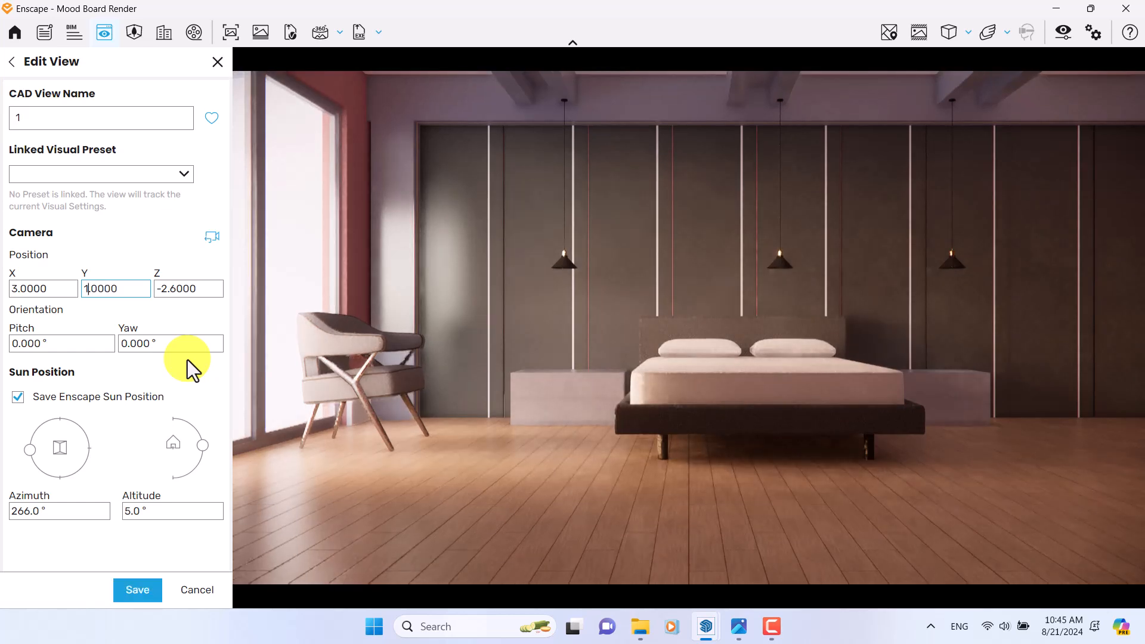
Reposition view 1's camera at X 2.68, Y 1.16 and Z -2.12.
click(688, 334)
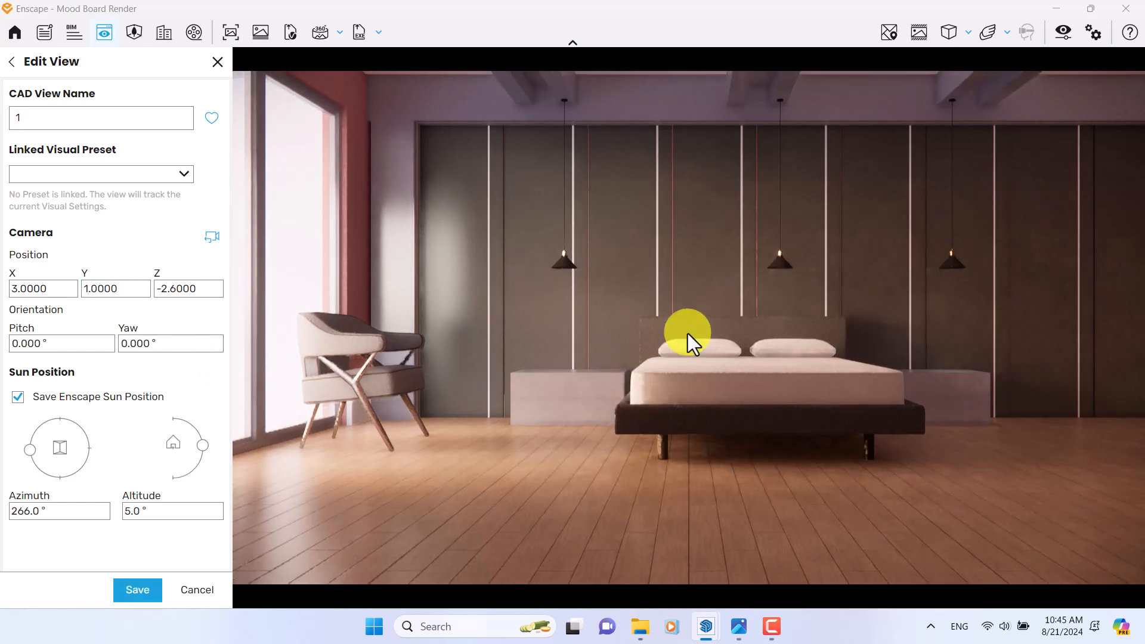
key(a)
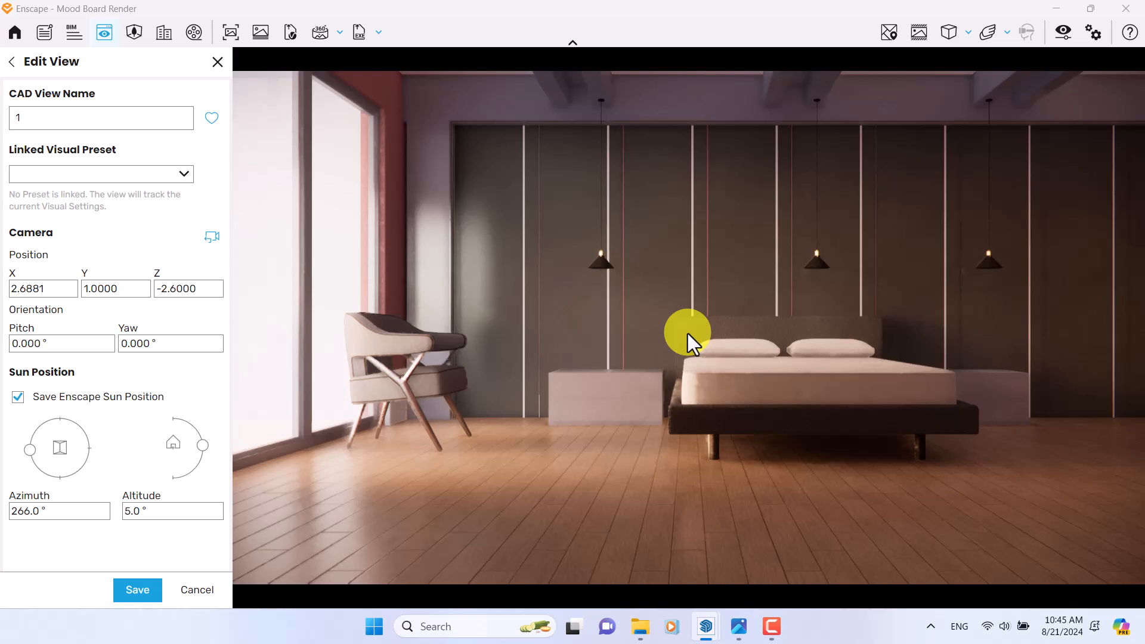
key(w)
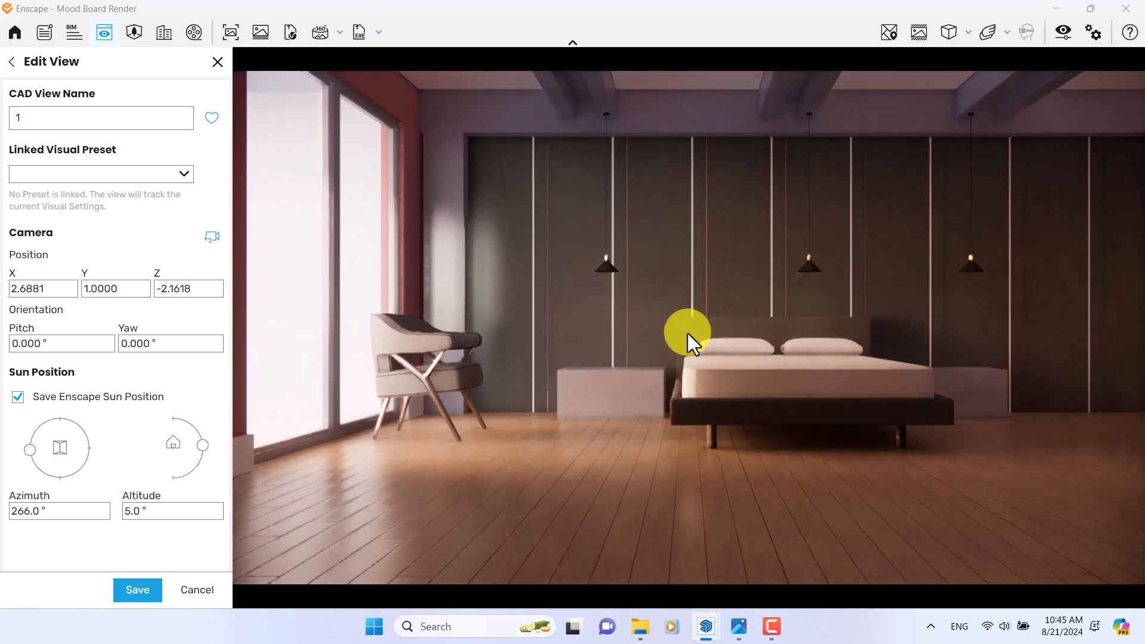
key(e)
click(102, 291)
double_click(103, 291)
text(1.16)
double_click(38, 289)
text(2.68)
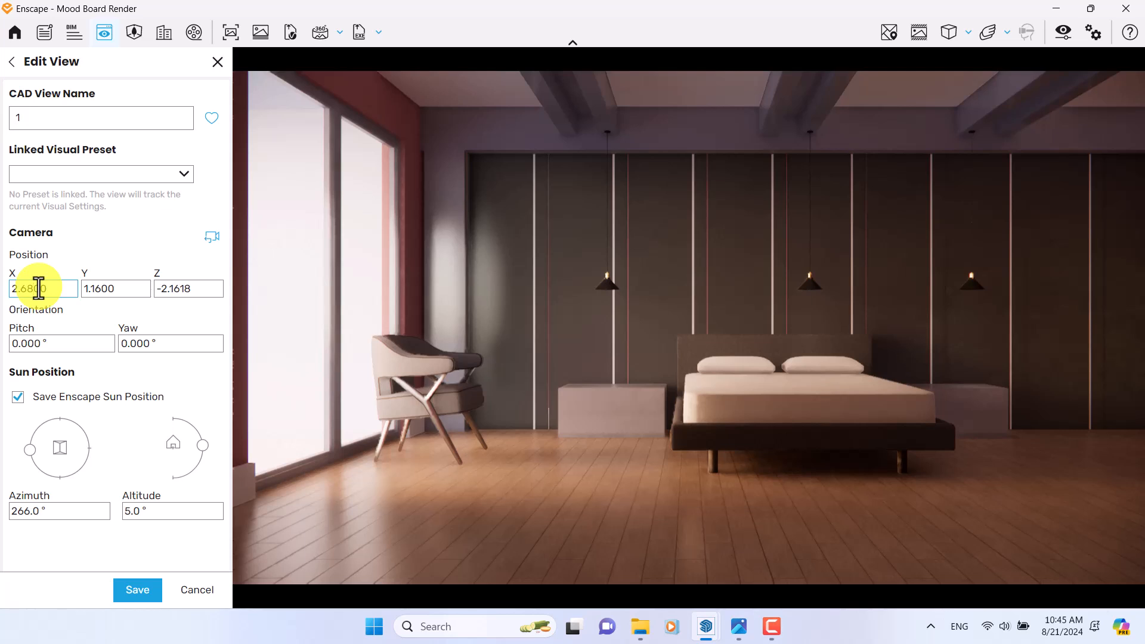
click(185, 288)
key(ctrl+a)
text(-2.1200)
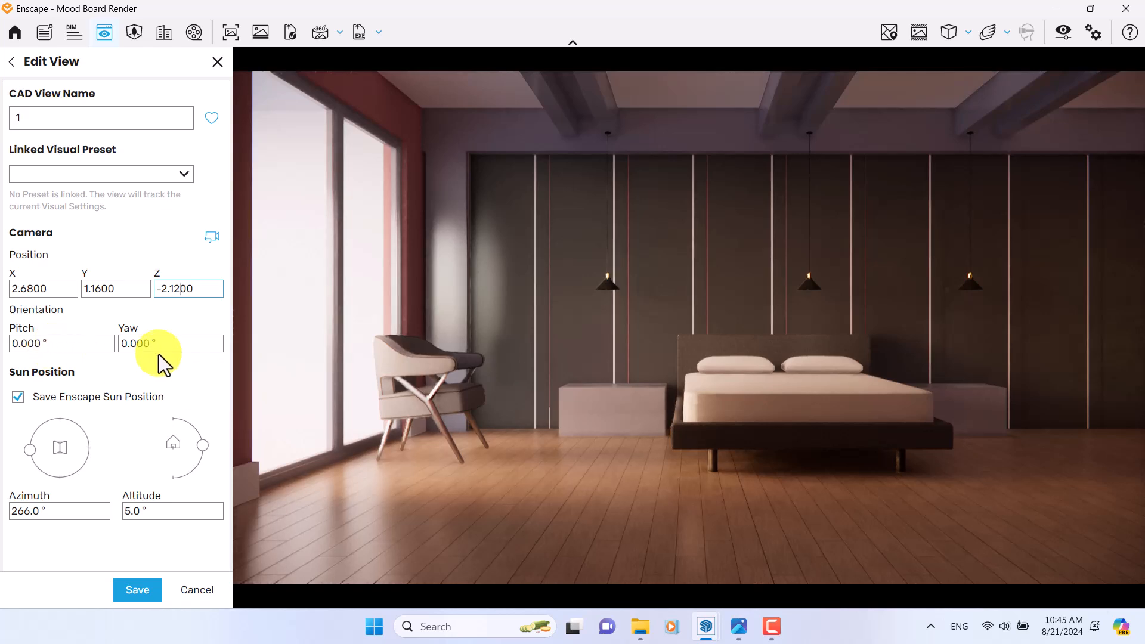
Set view 1's sun azimuth to 263° and altitude to 26°, save the view and close the view management.
drag(29, 452, 27, 454)
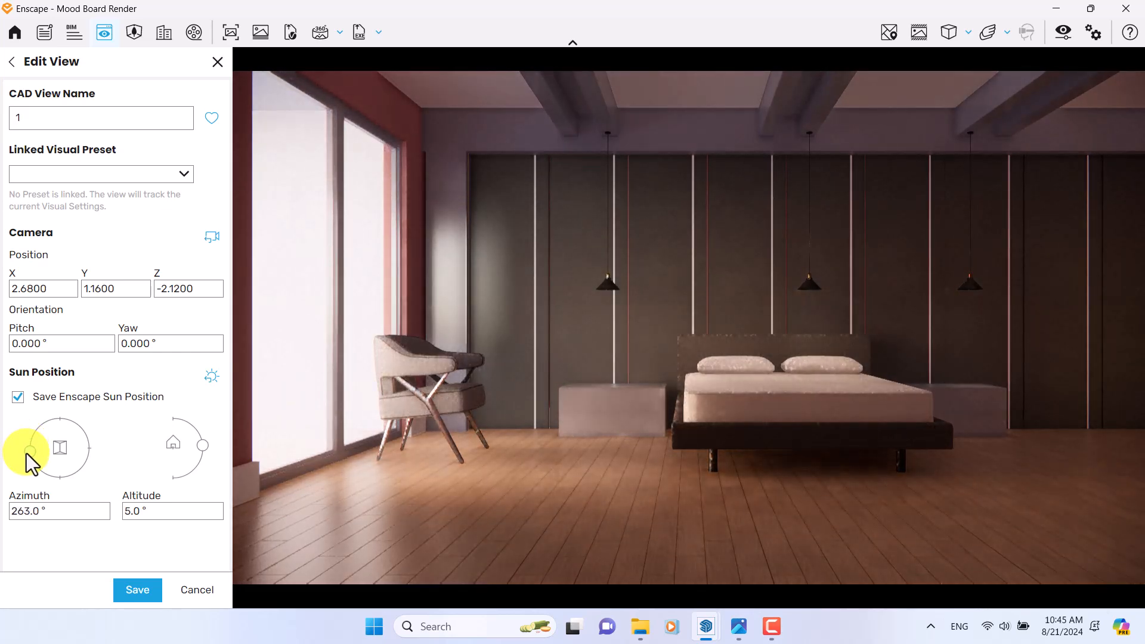
drag(203, 446, 202, 434)
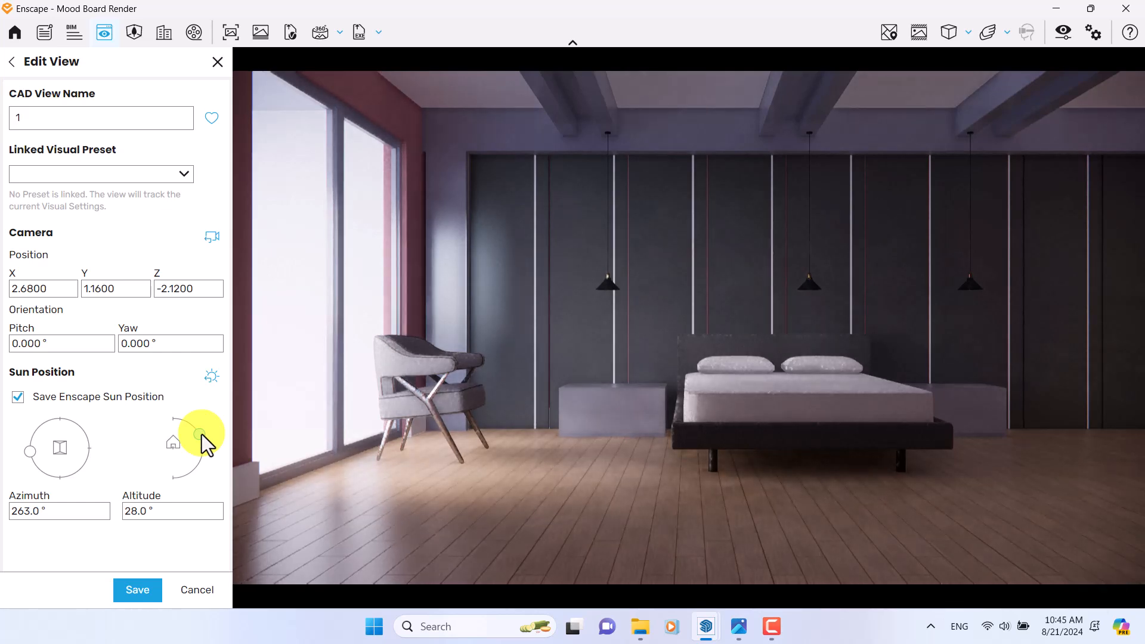
double_click(135, 511)
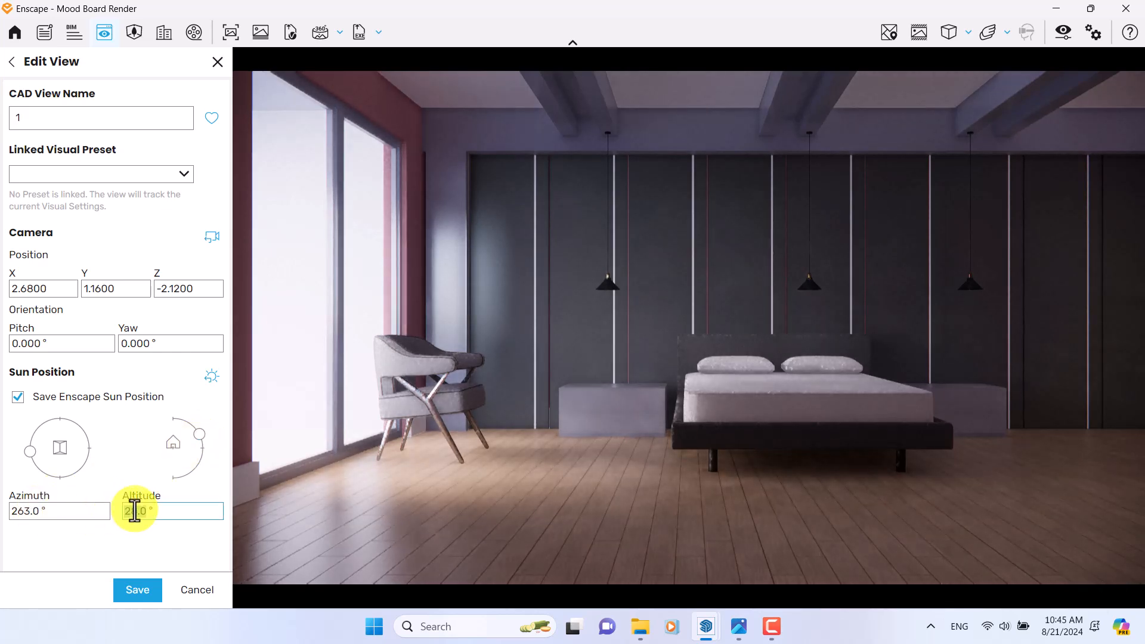
text(26)
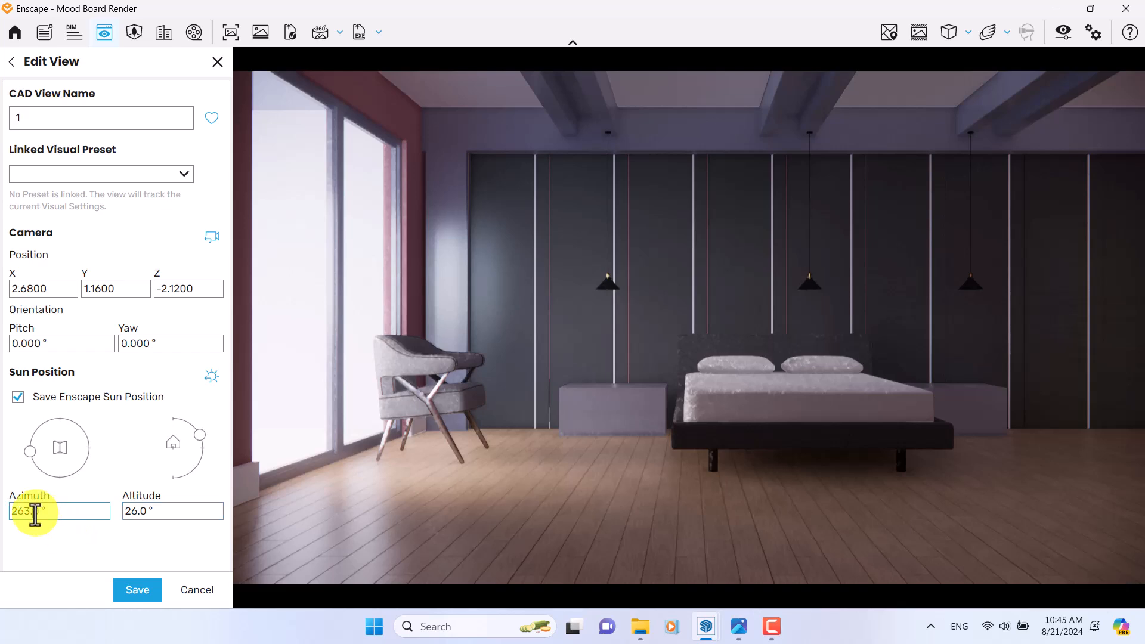
double_click(33, 513)
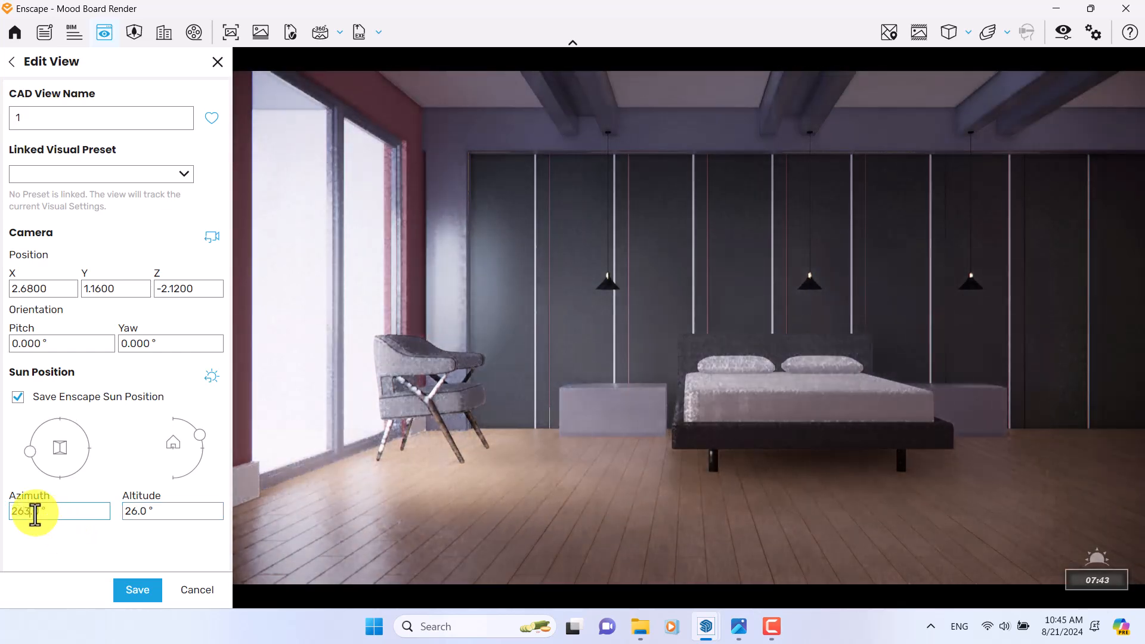
click(141, 587)
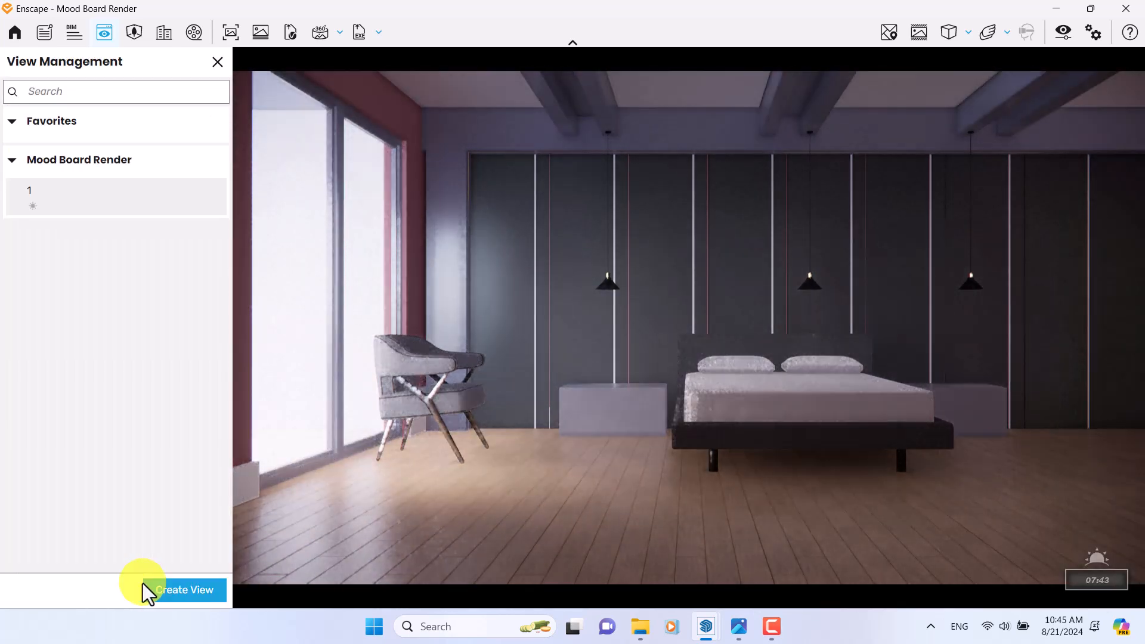
click(218, 62)
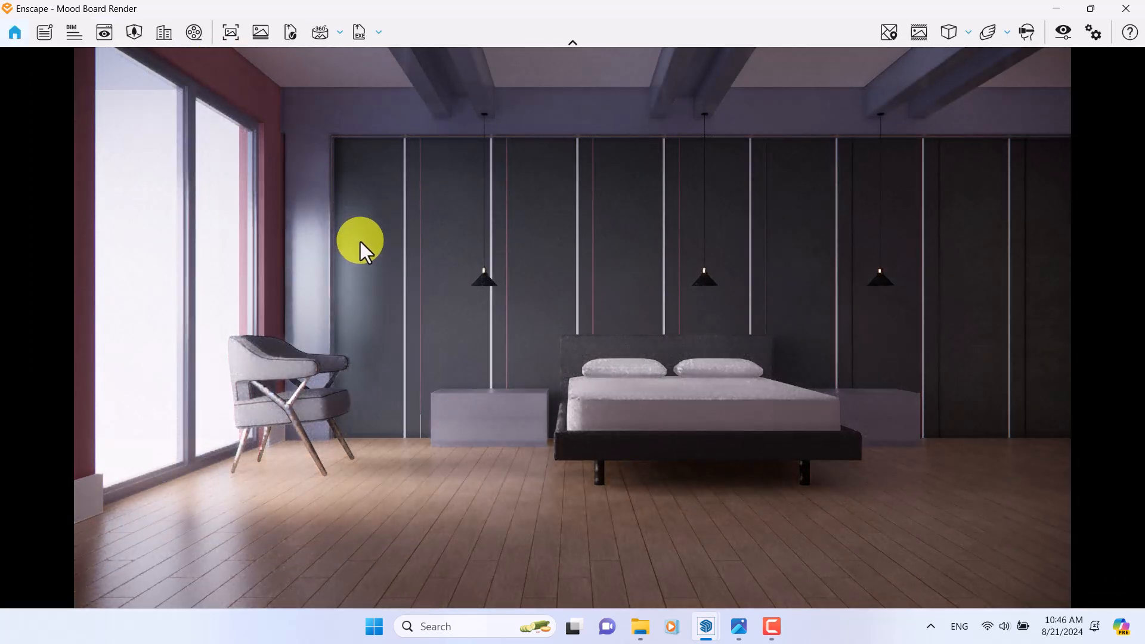
Arrange the Enscape preview and the SketchUp model side by side and frame the pendant above the nightstand in SketchUp.
drag(664, 12, 1142, 239)
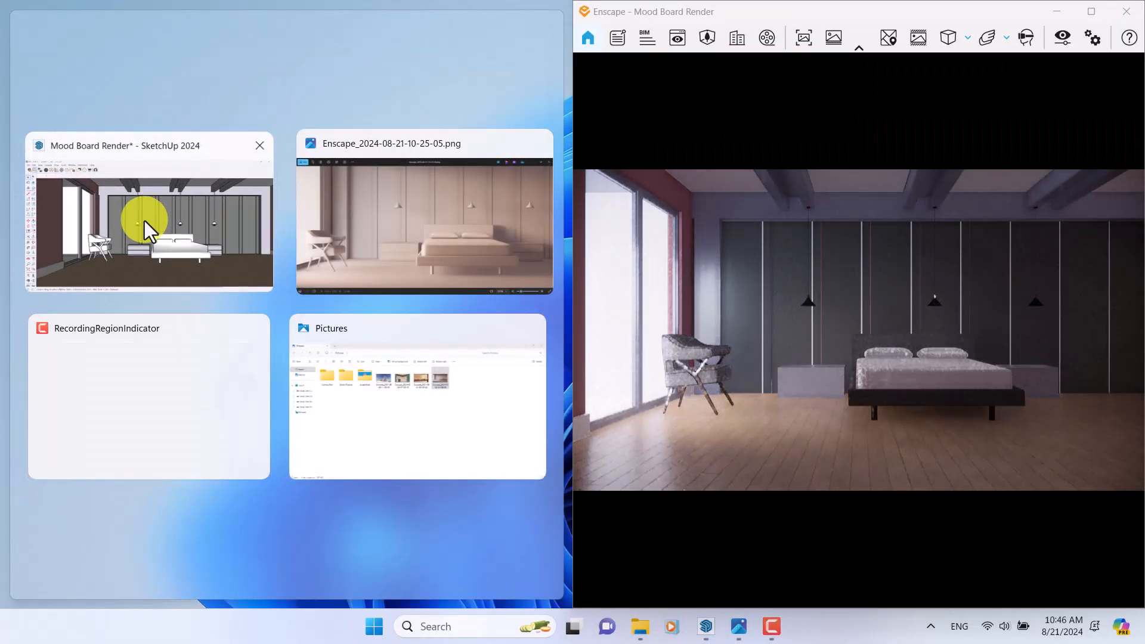
click(144, 221)
scroll(226, 305, up, 5)
mouse_move(231, 309)
middle_down()
mouse_move(259, 314)
mouse_move(308, 236)
mouse_move(288, 294)
mouse_move(197, 284)
middle_up()
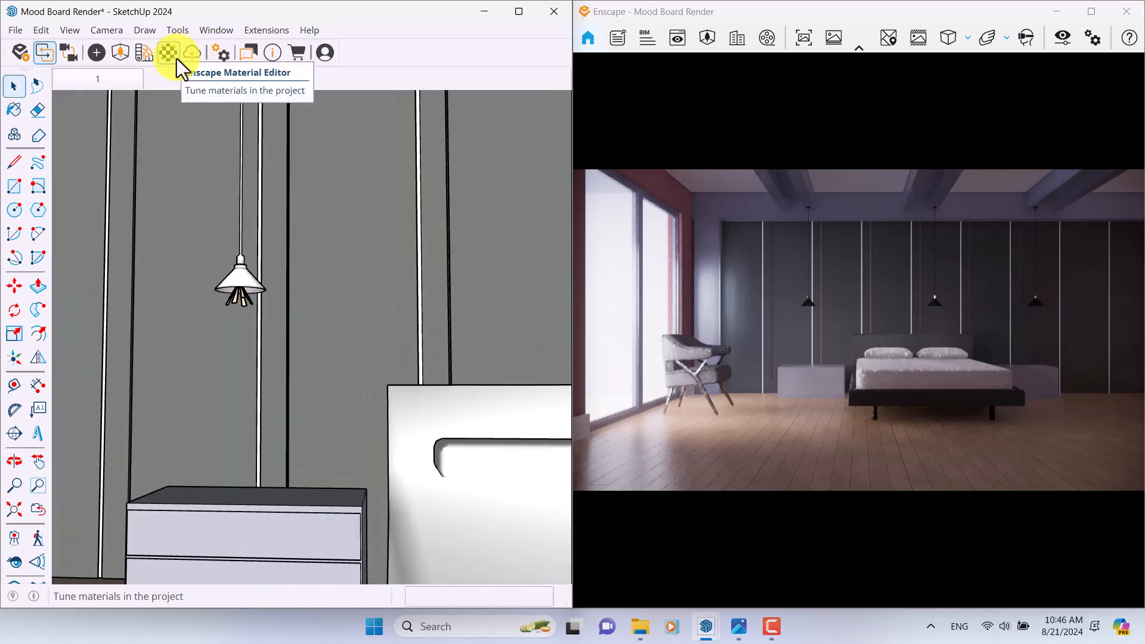
Open the Enscape atmosphere settings over the SketchUp half so the render preview stays in view.
click(1064, 47)
drag(757, 40, 167, 33)
click(254, 81)
click(223, 79)
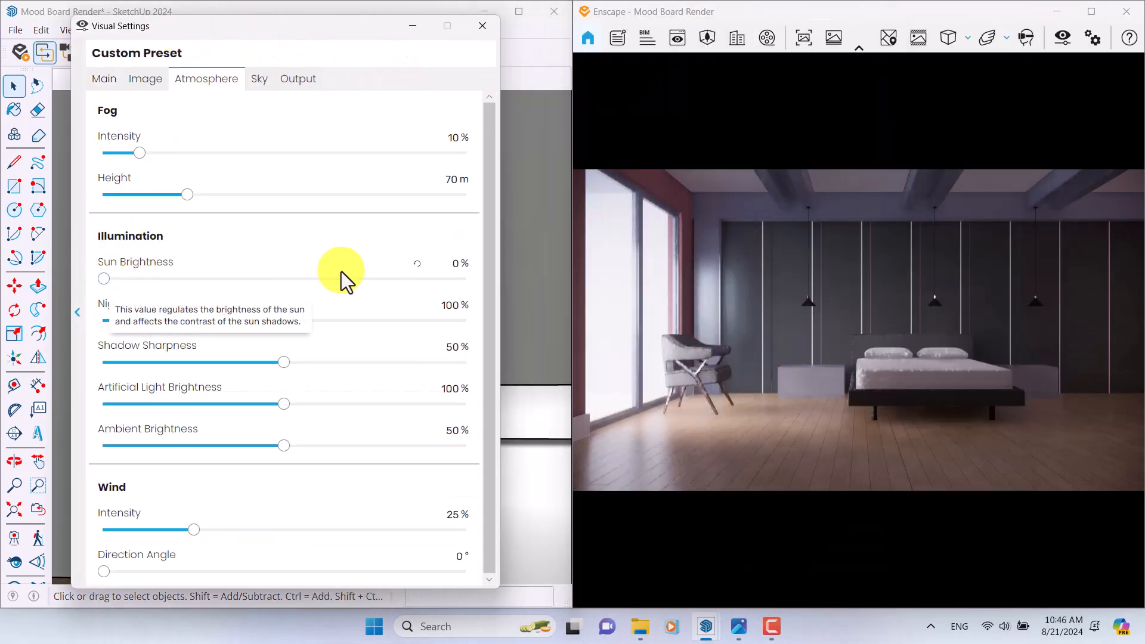
Try the default sun brightness of 80% and the lower values 11% and 1%, and return it to 0%.
click(417, 264)
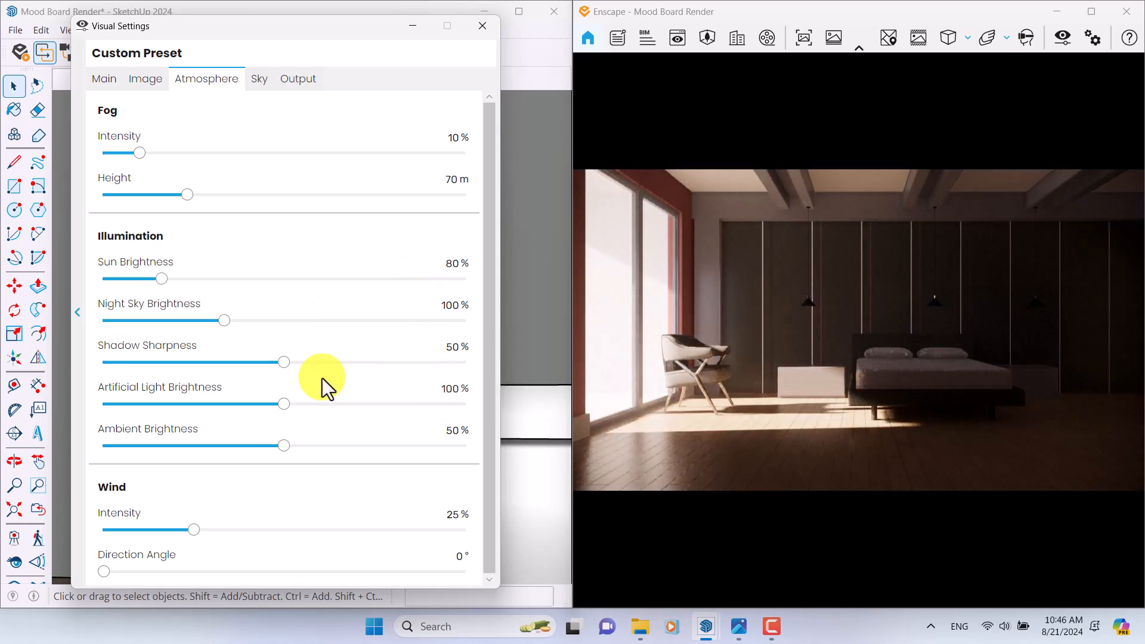
drag(162, 280, 112, 278)
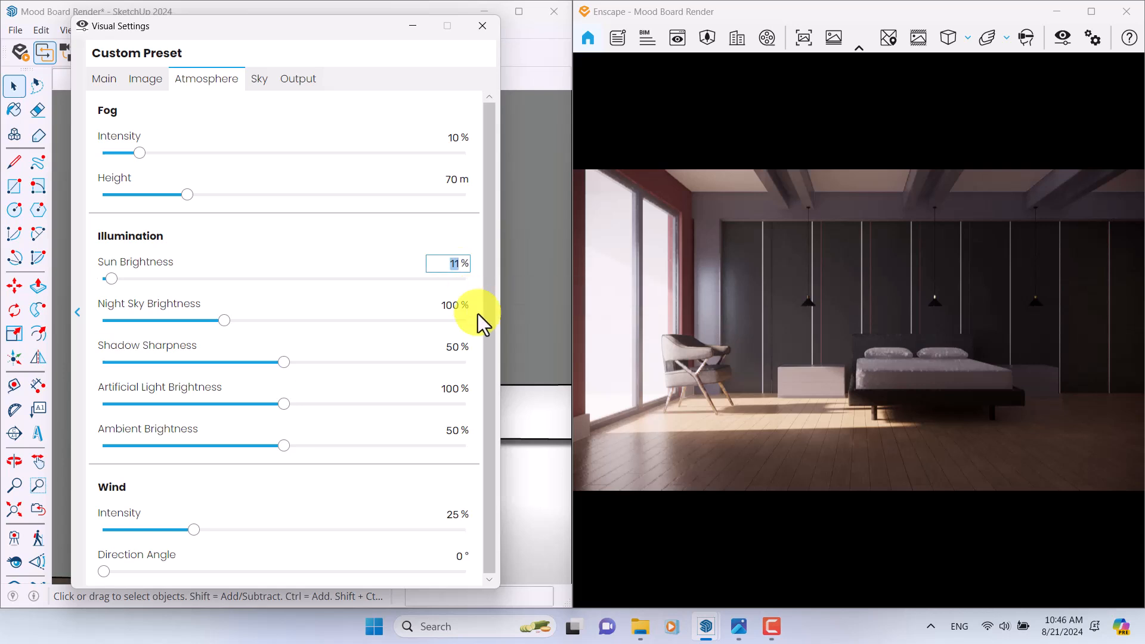
text(0)
drag(447, 268, 479, 265)
text(1)
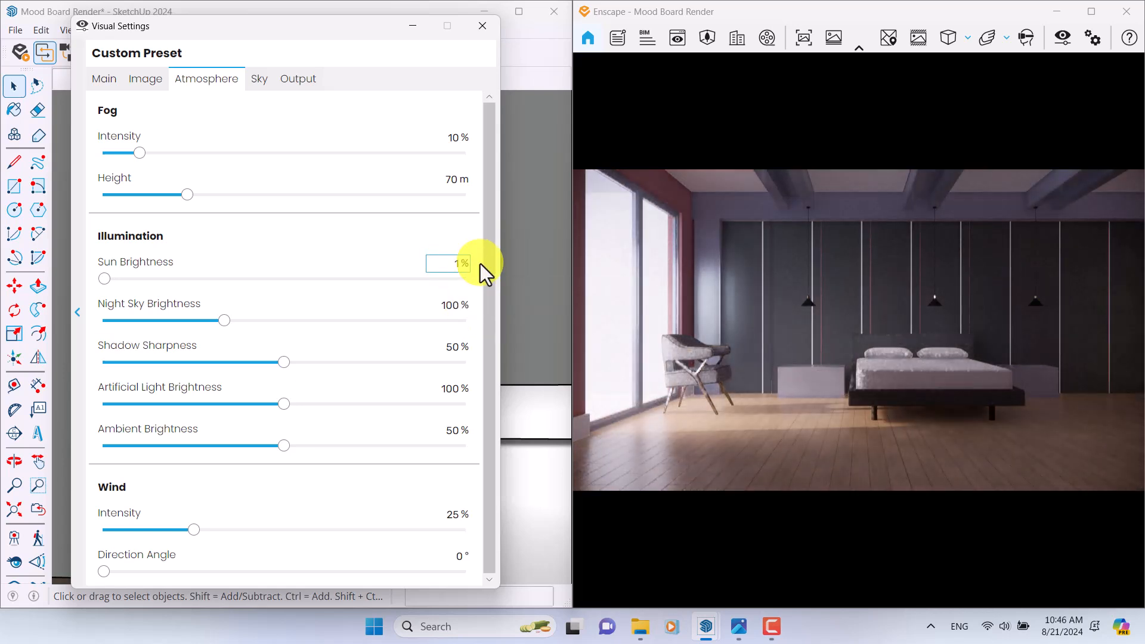
key(BackSpace)
text(0)
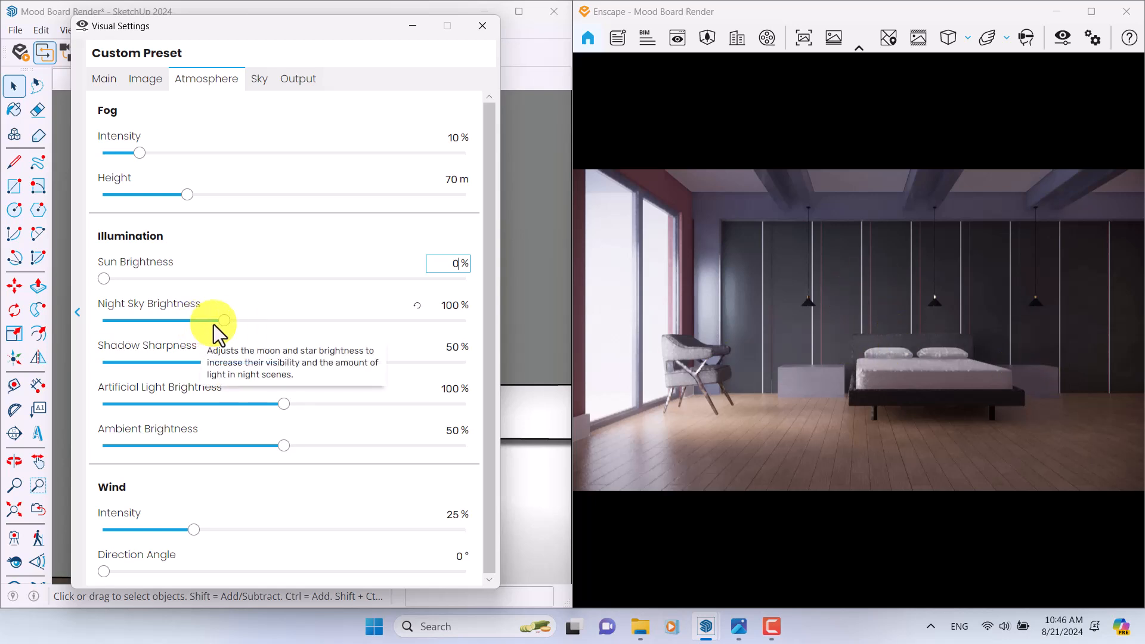
Set shadow sharpness to 0%, artificial light brightness to 122%, ambient brightness to 60% and fog intensity to 20%.
click(451, 348)
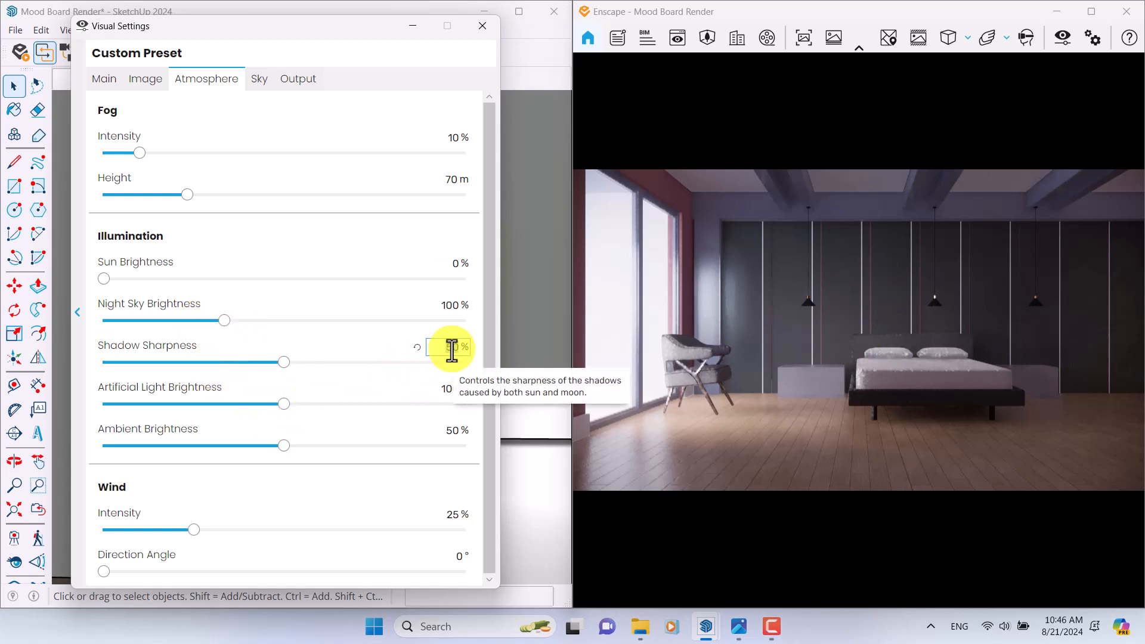
text(0)
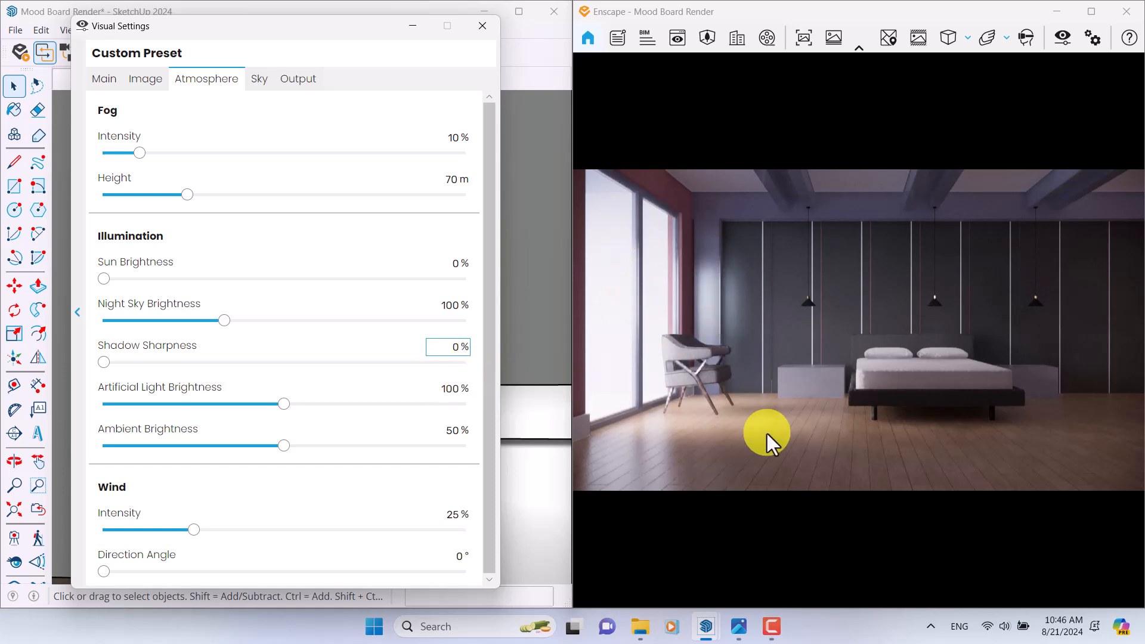
click(445, 388)
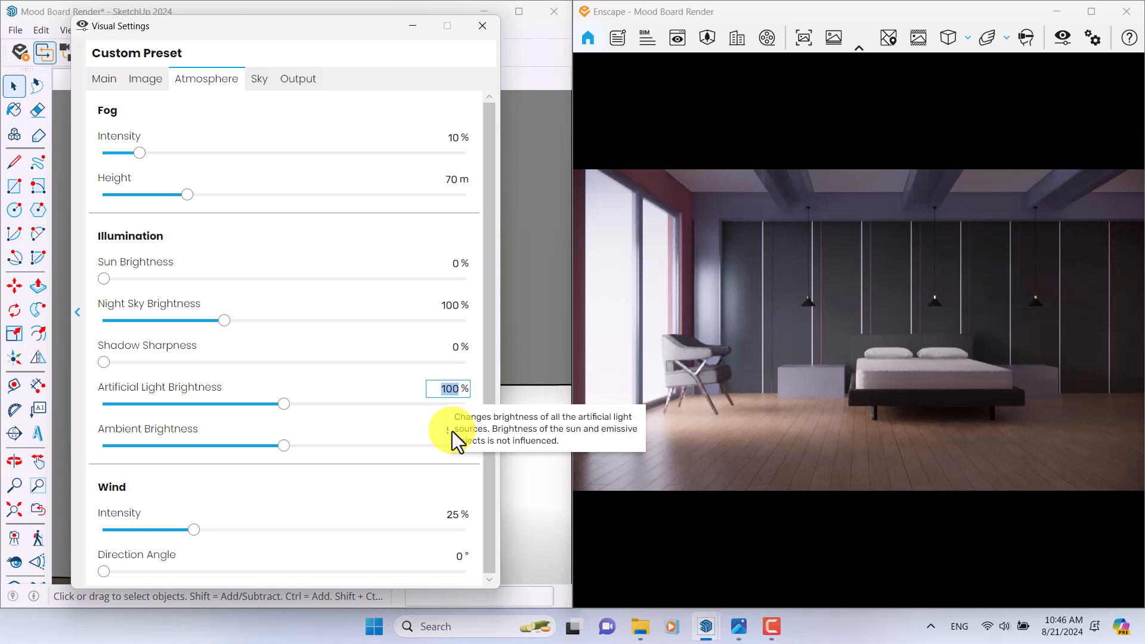
text(122)
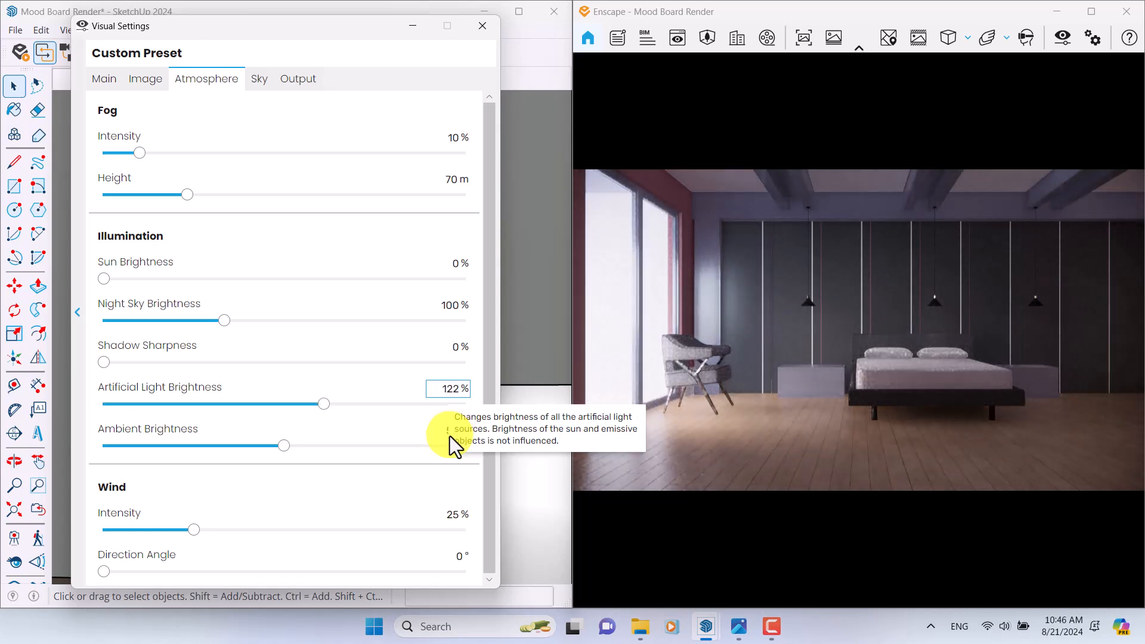
click(446, 430)
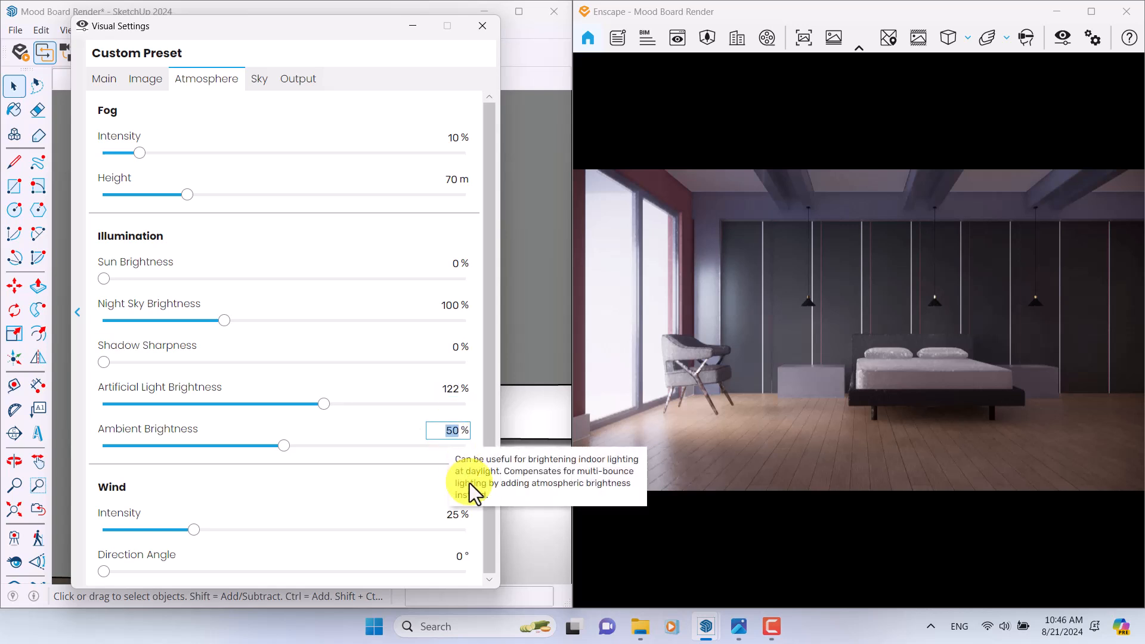
text(60)
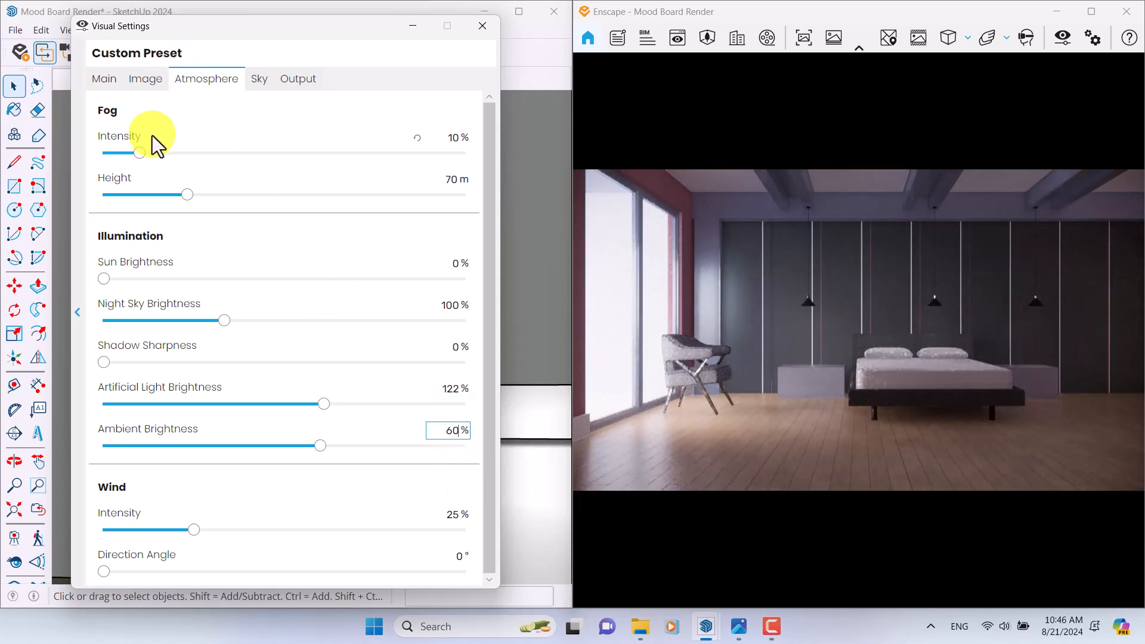
click(453, 139)
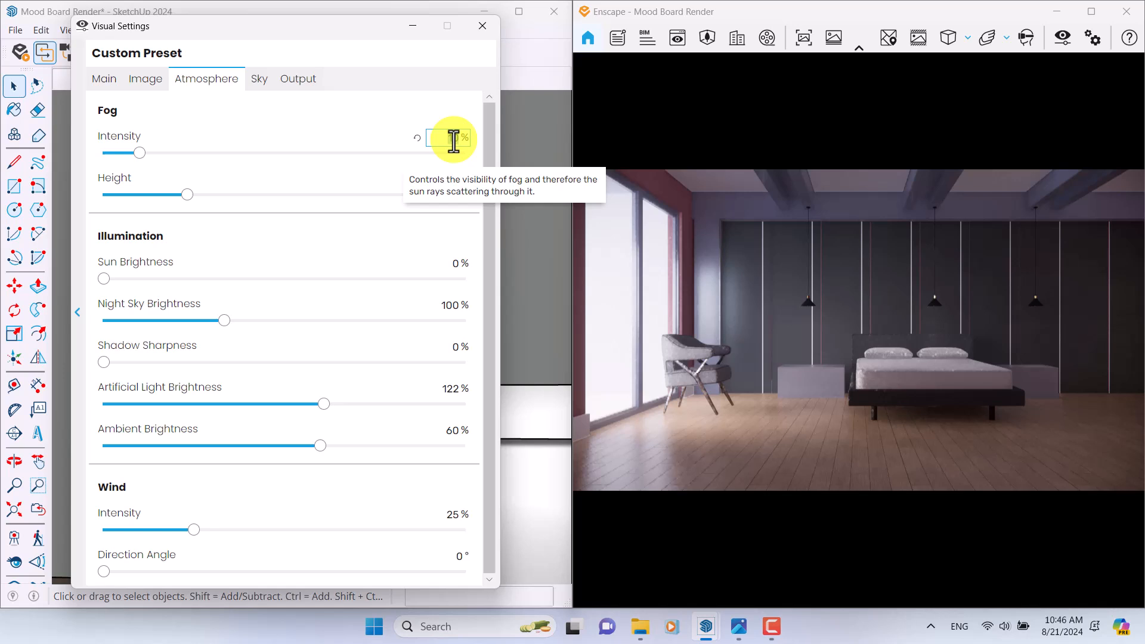
text(20)
Enable Auto Contrast in the image corrections and close the visual settings.
click(149, 79)
click(109, 139)
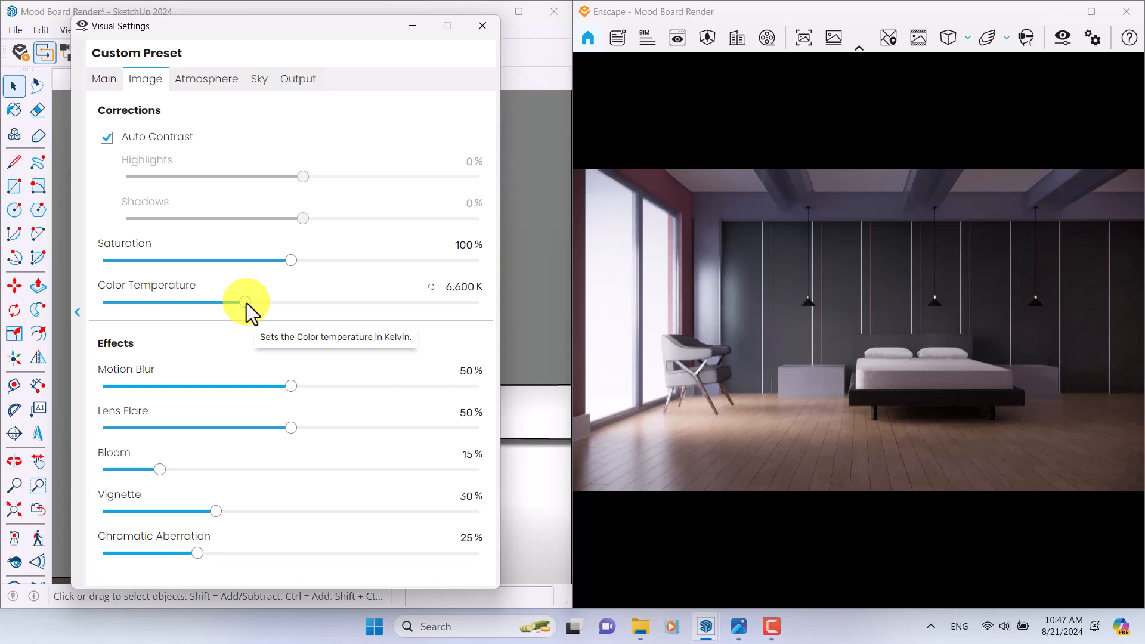
click(482, 25)
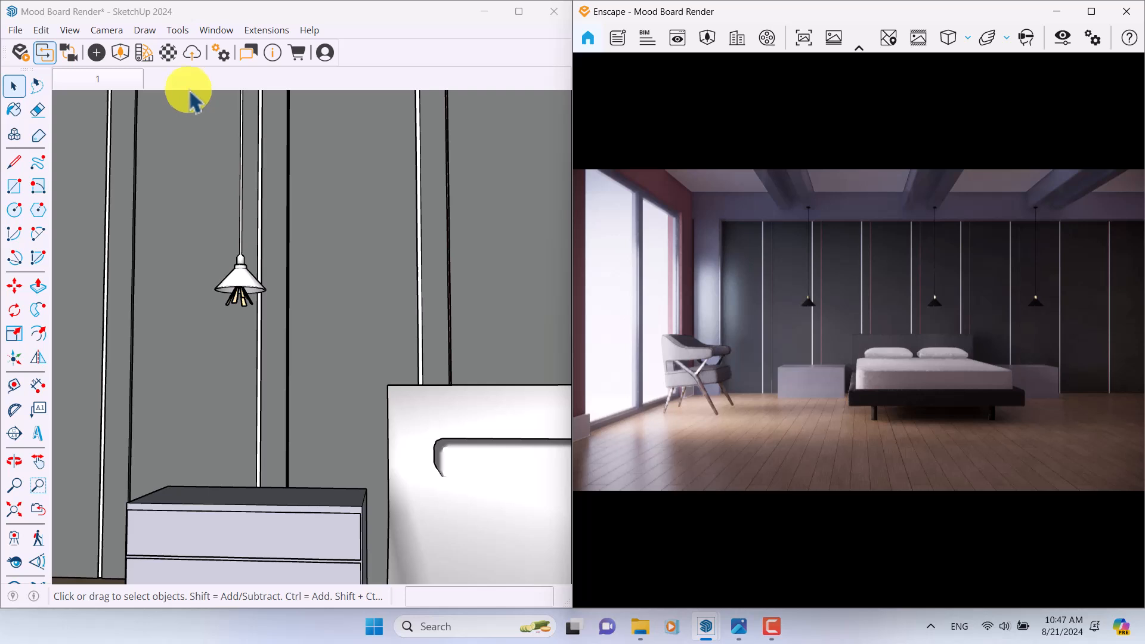
Open the albedo color choices for the LightGray material in the Enscape Material Editor.
click(170, 59)
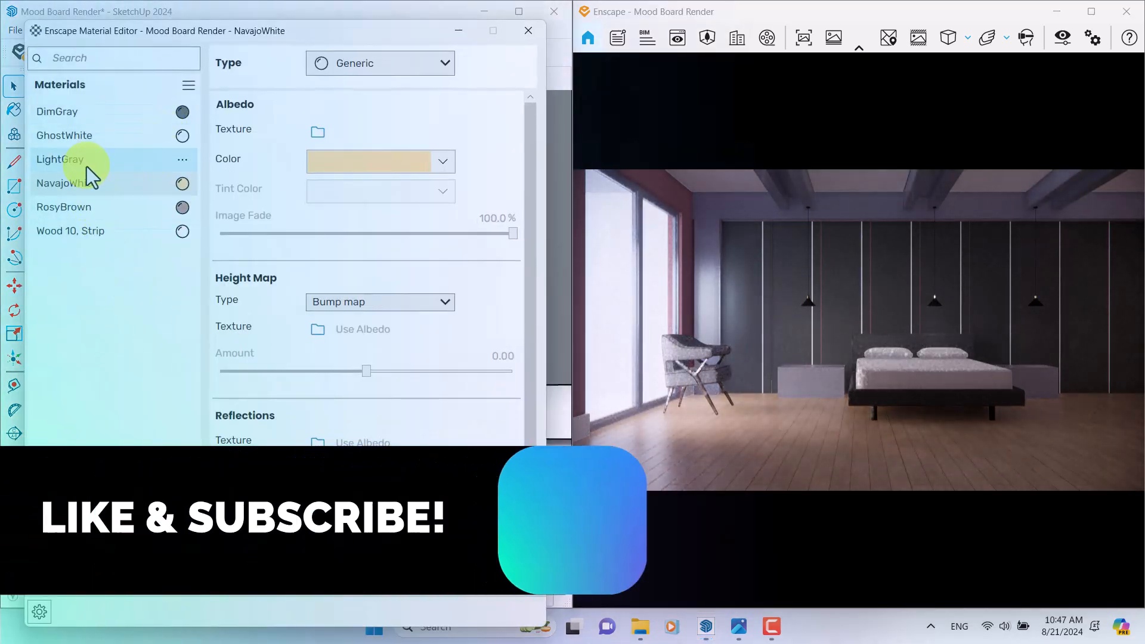
click(84, 162)
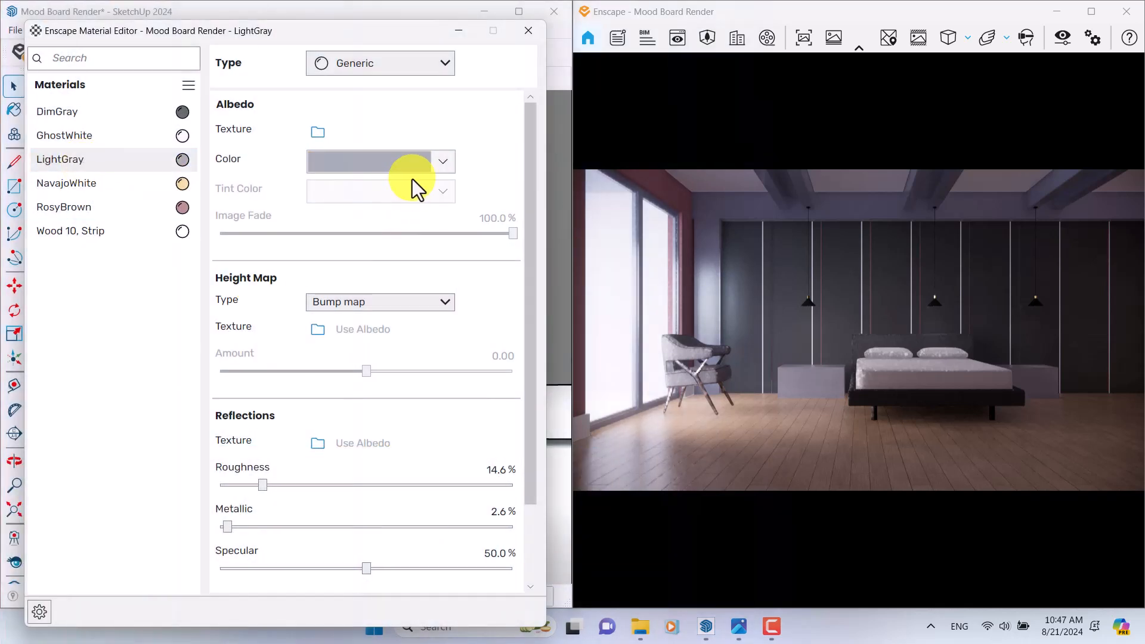
click(431, 162)
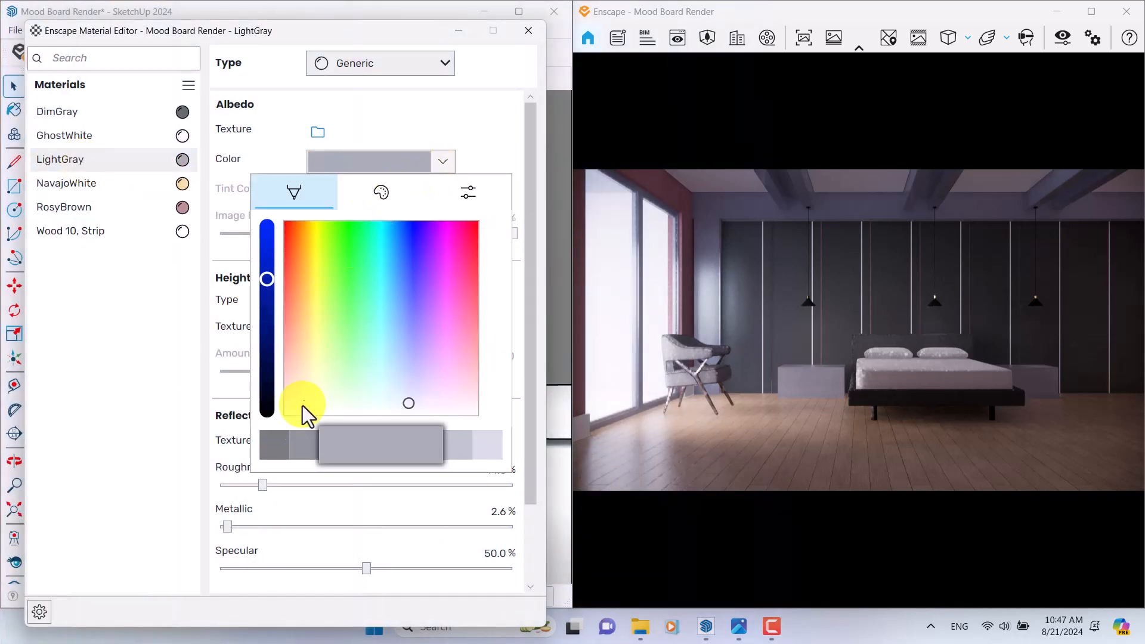
Try progressively darker shades and a warm gray palette swatch as LightGray's albedo color.
click(277, 452)
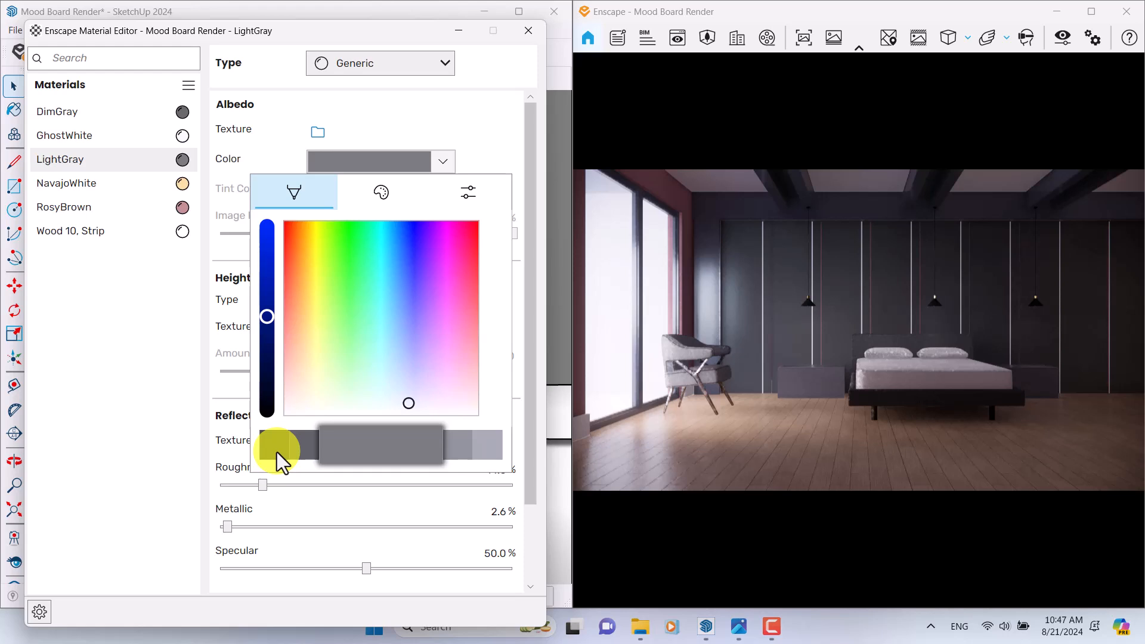
click(299, 450)
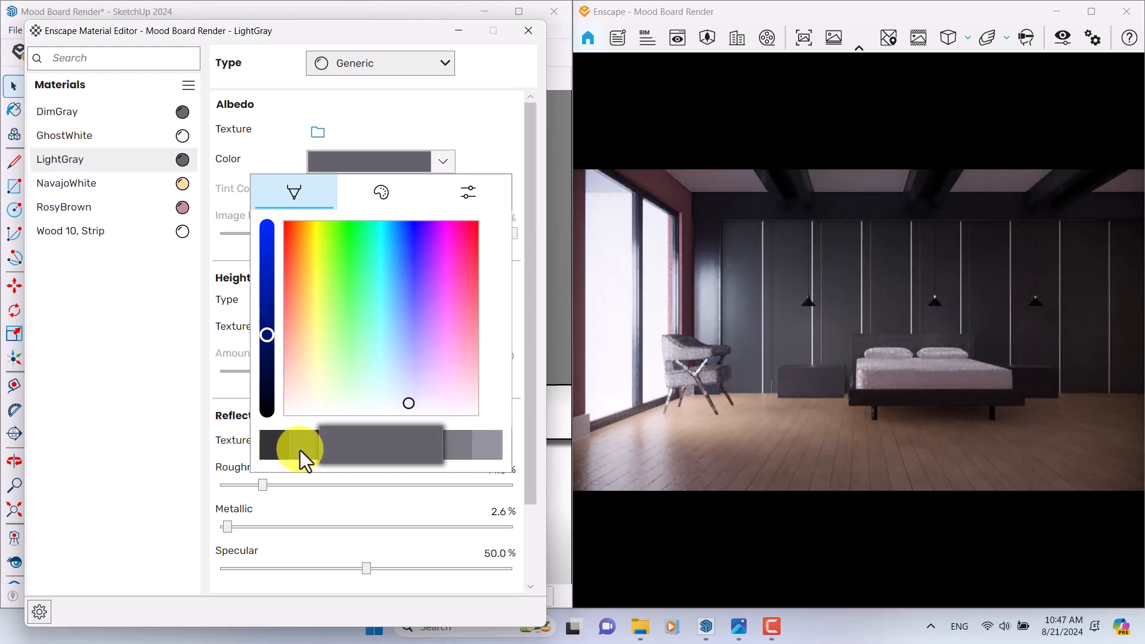
click(377, 190)
click(441, 239)
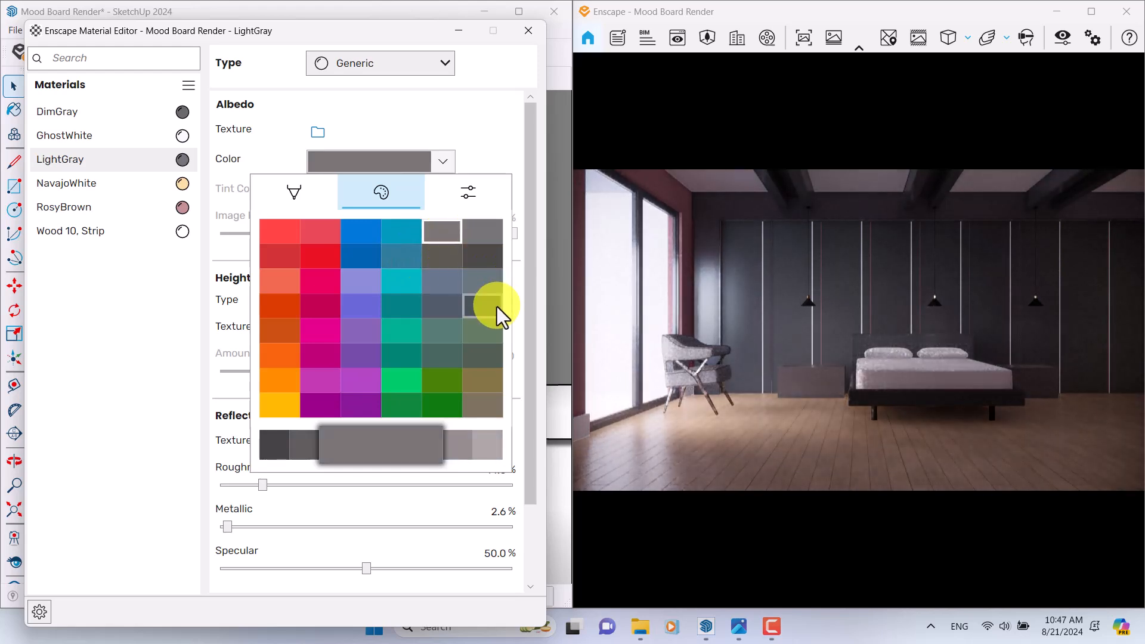
Set LightGray's albedo color to RGB 200, 200, 200.
click(458, 192)
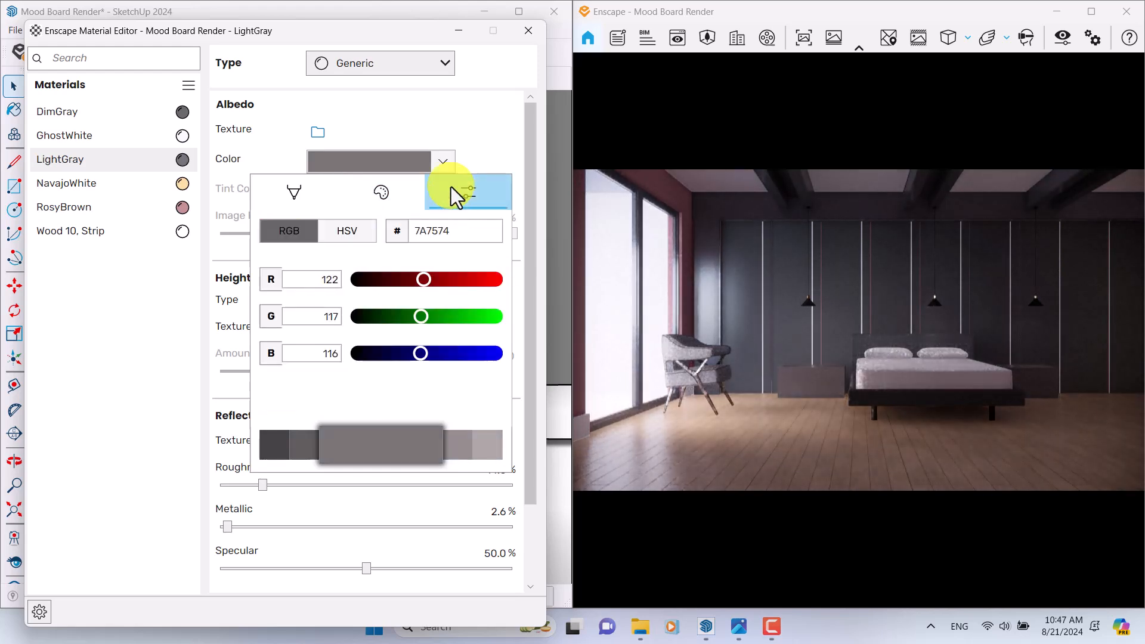
double_click(310, 276)
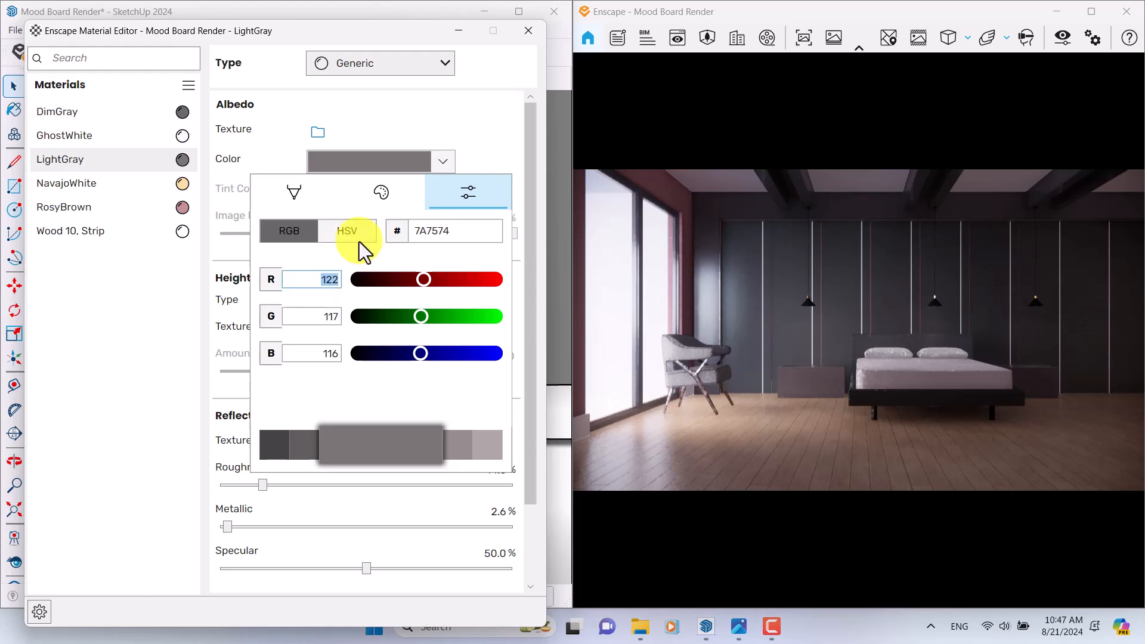
text(200)
double_click(326, 315)
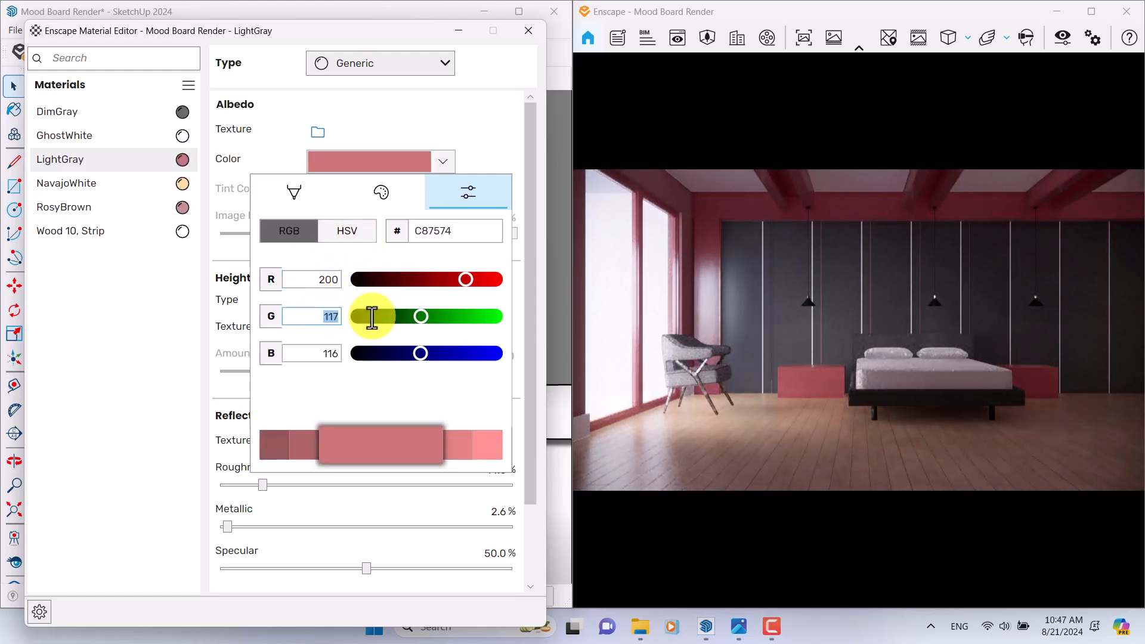
text(200)
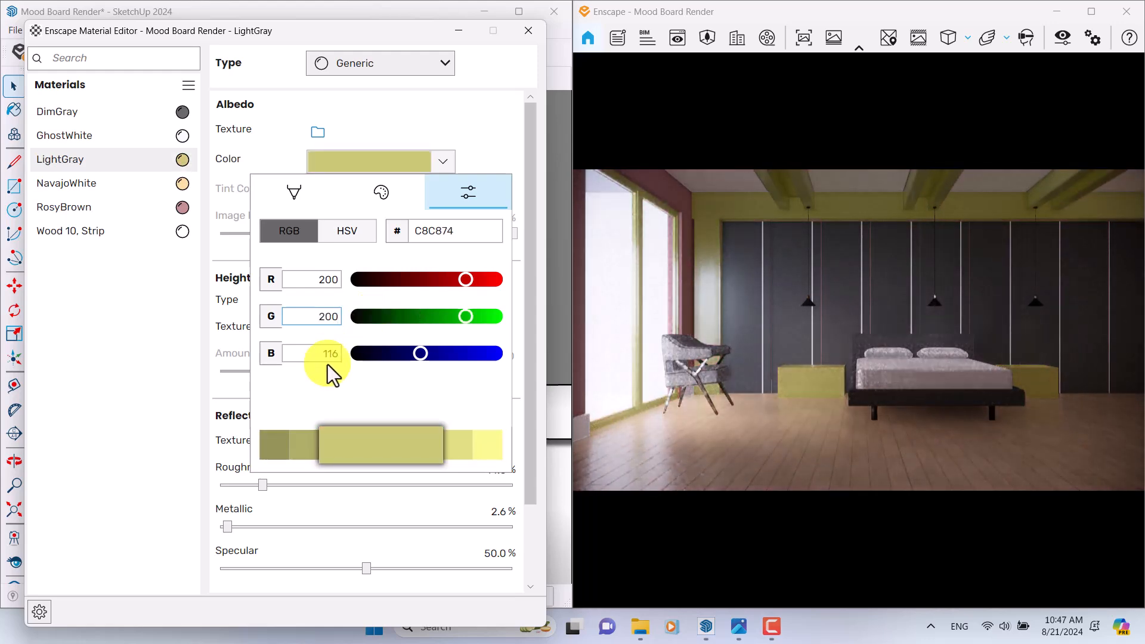
double_click(319, 353)
text(200)
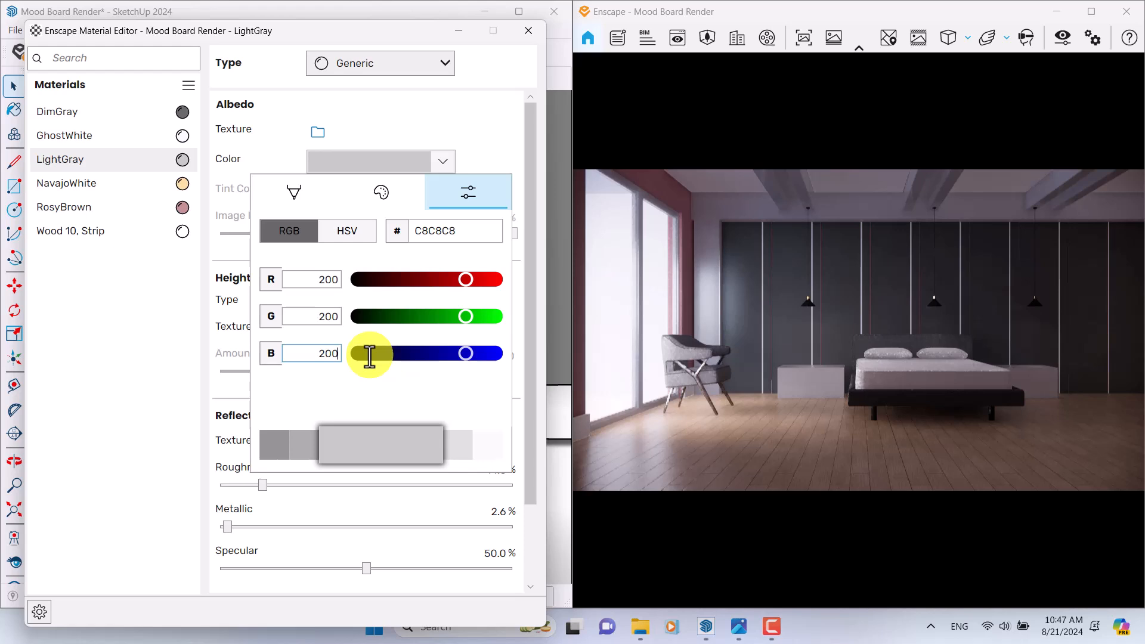
click(484, 156)
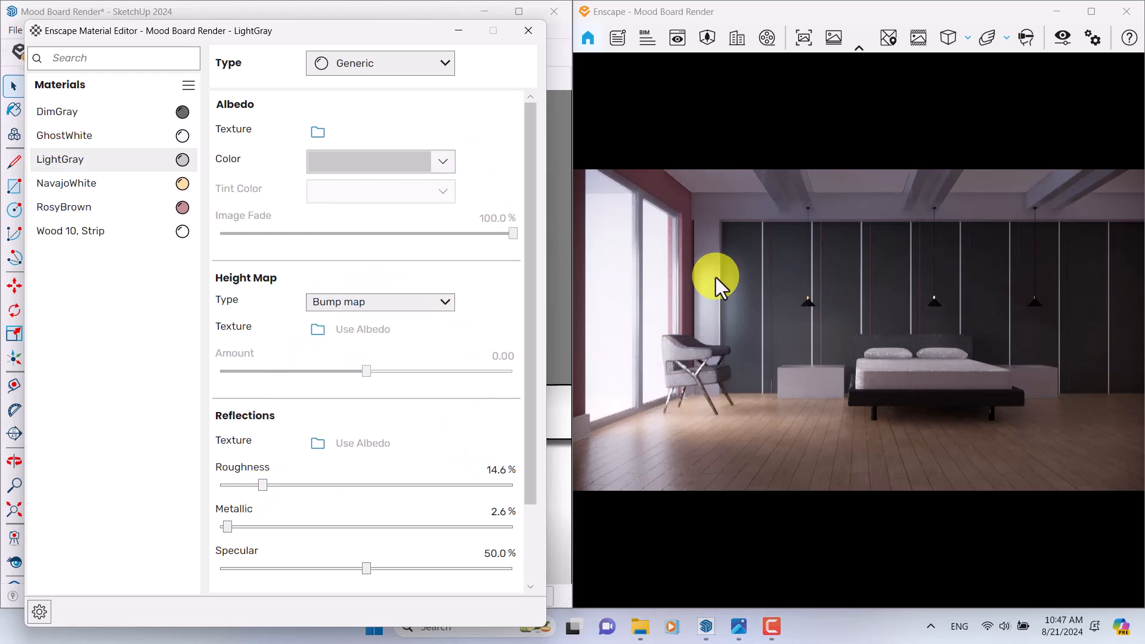
Raise the reflection roughness of the LightGray material to 44.9%.
drag(270, 488, 405, 486)
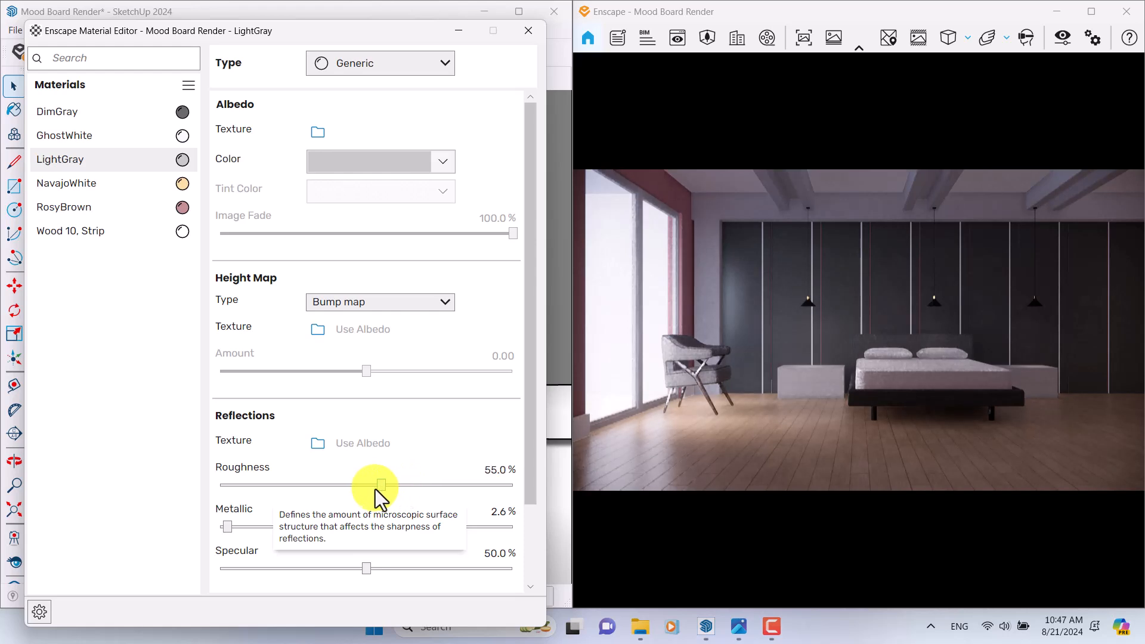
click(501, 469)
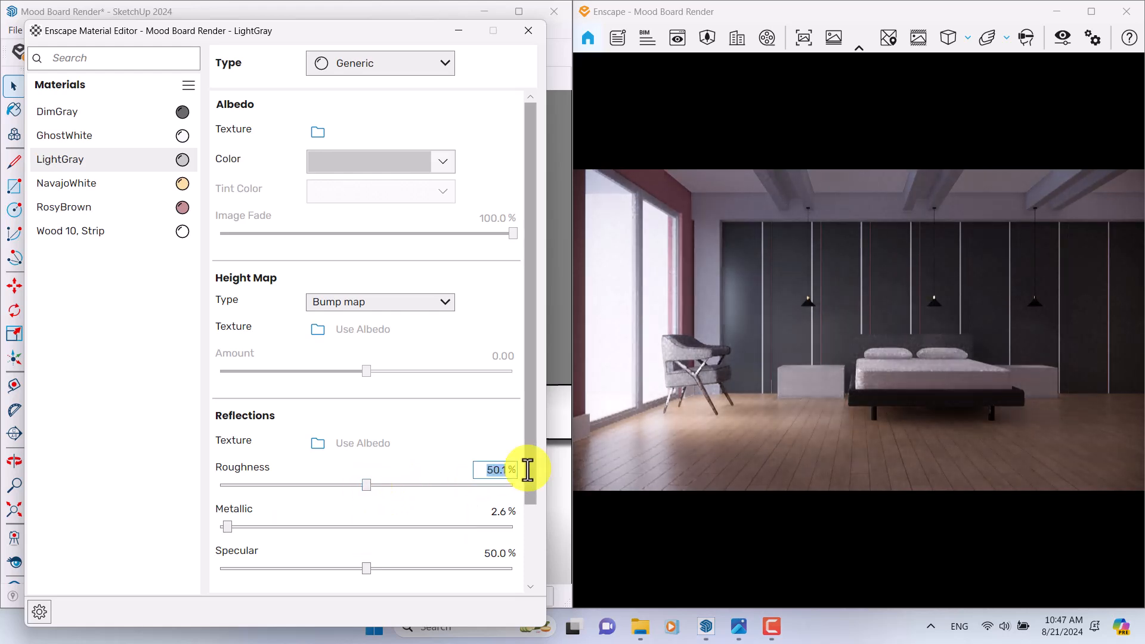
text(44.9)
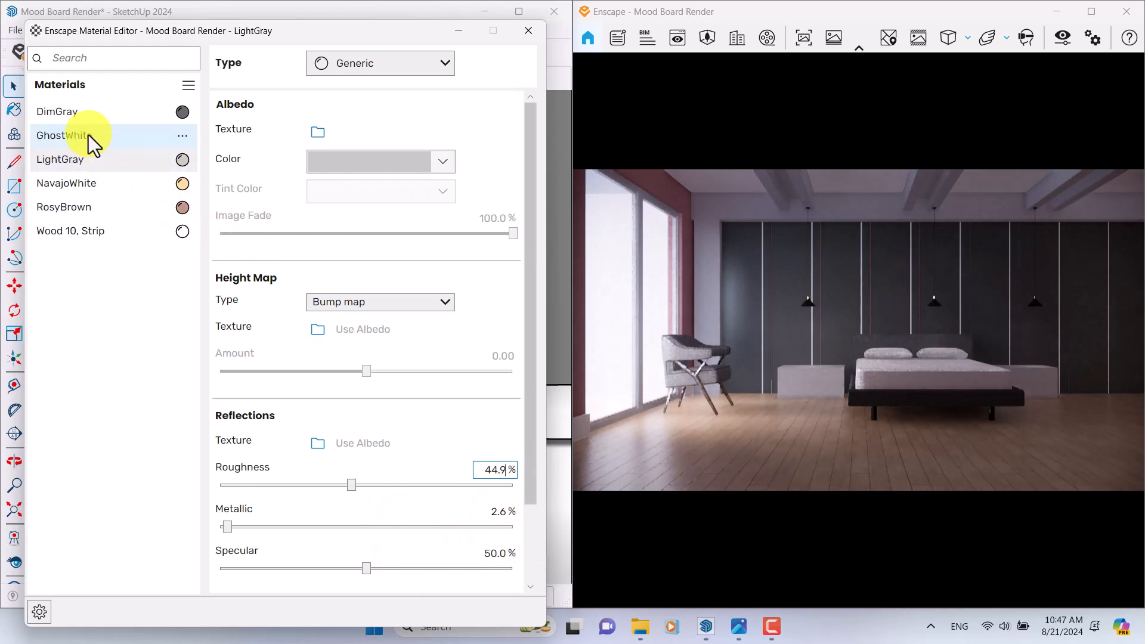
Set the reflection roughness of the DimGray material to 27.6%.
click(70, 113)
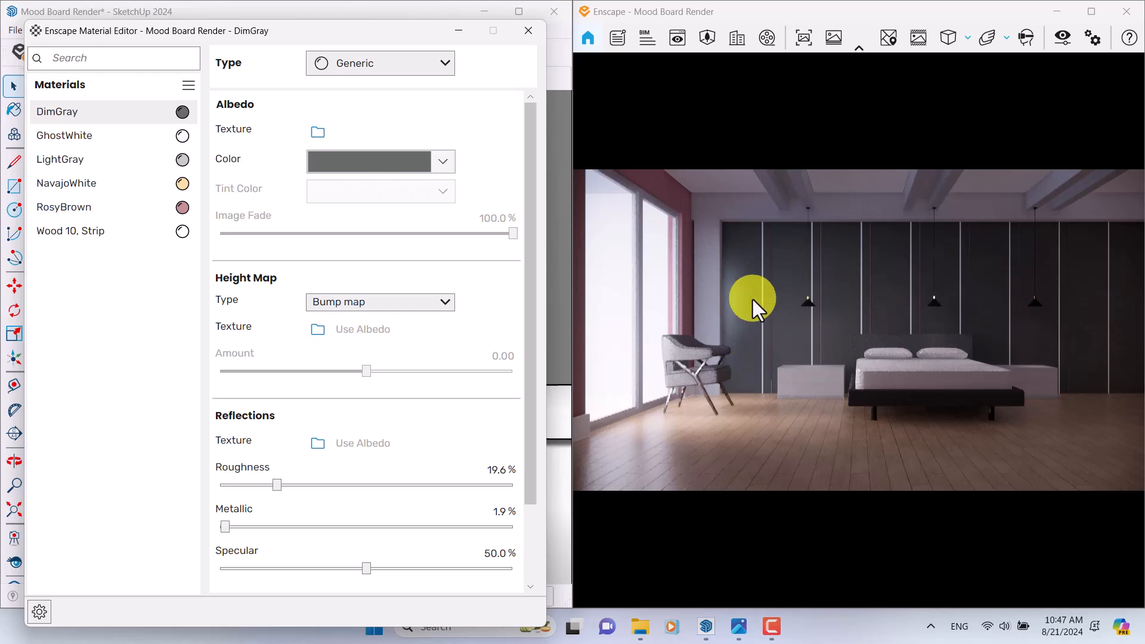
click(494, 469)
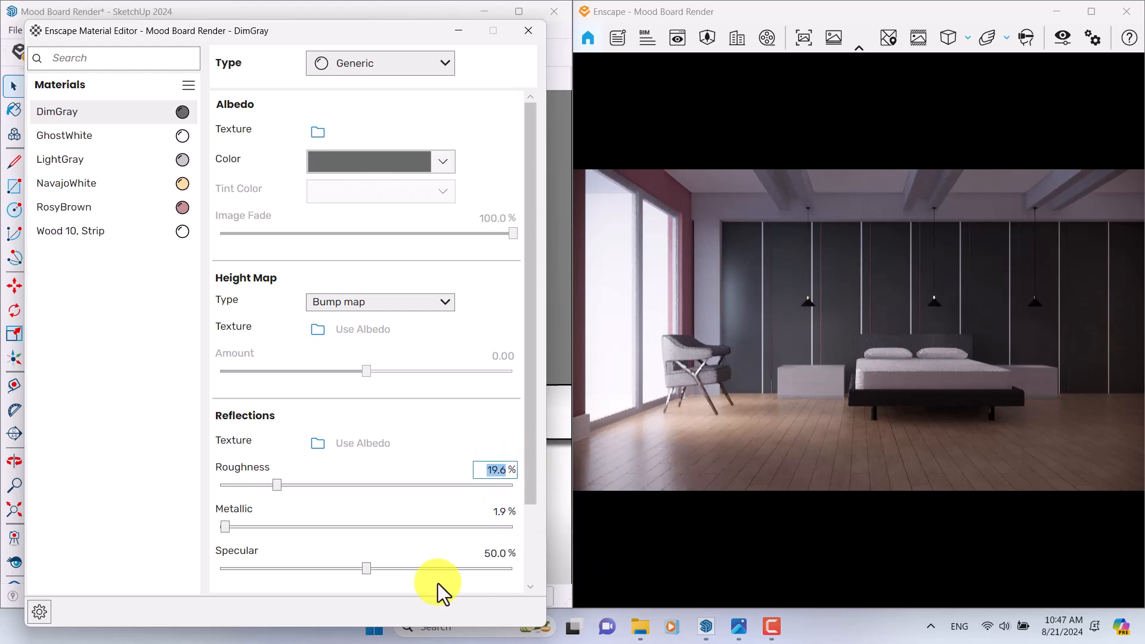
text(27.6)
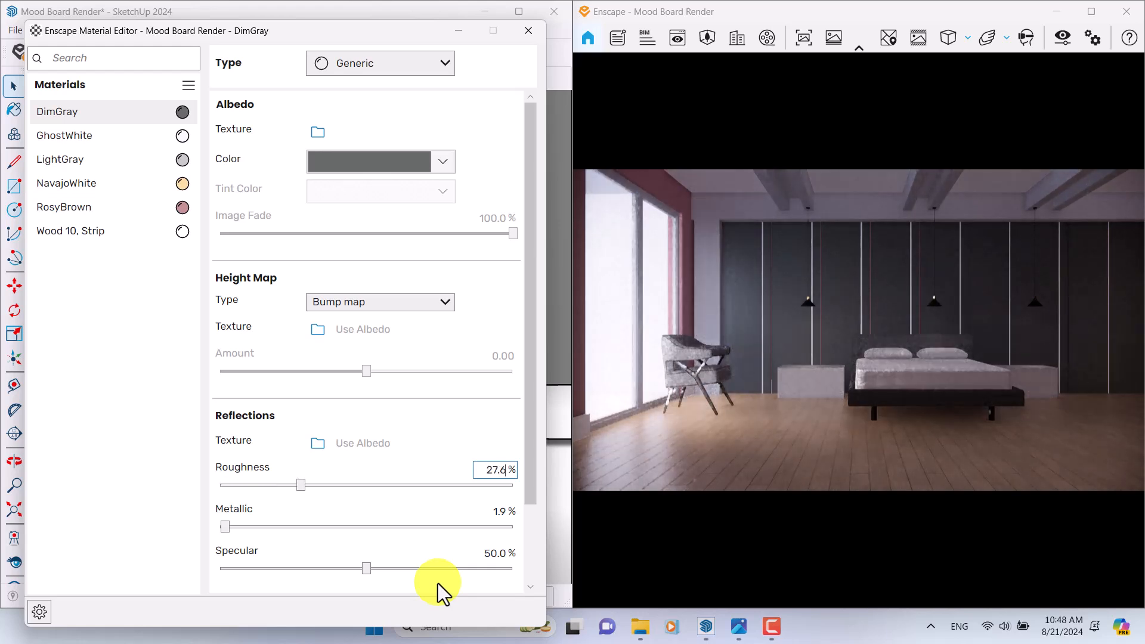
key(Return)
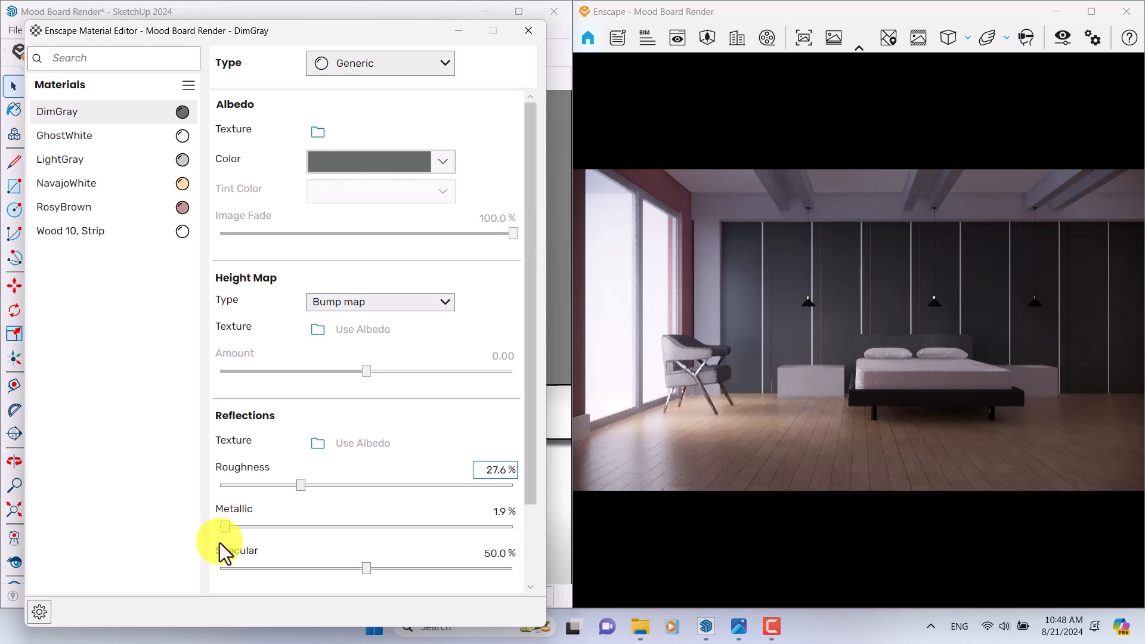
Change the NavajoWhite material's type from Generic to Self-illuminated.
click(55, 190)
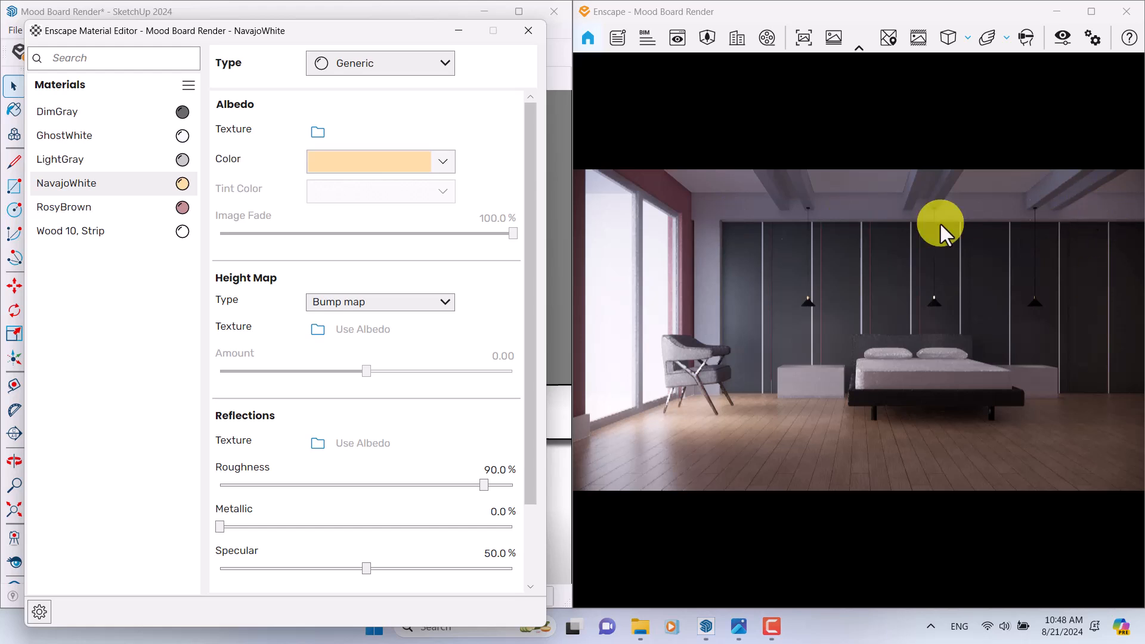
click(404, 69)
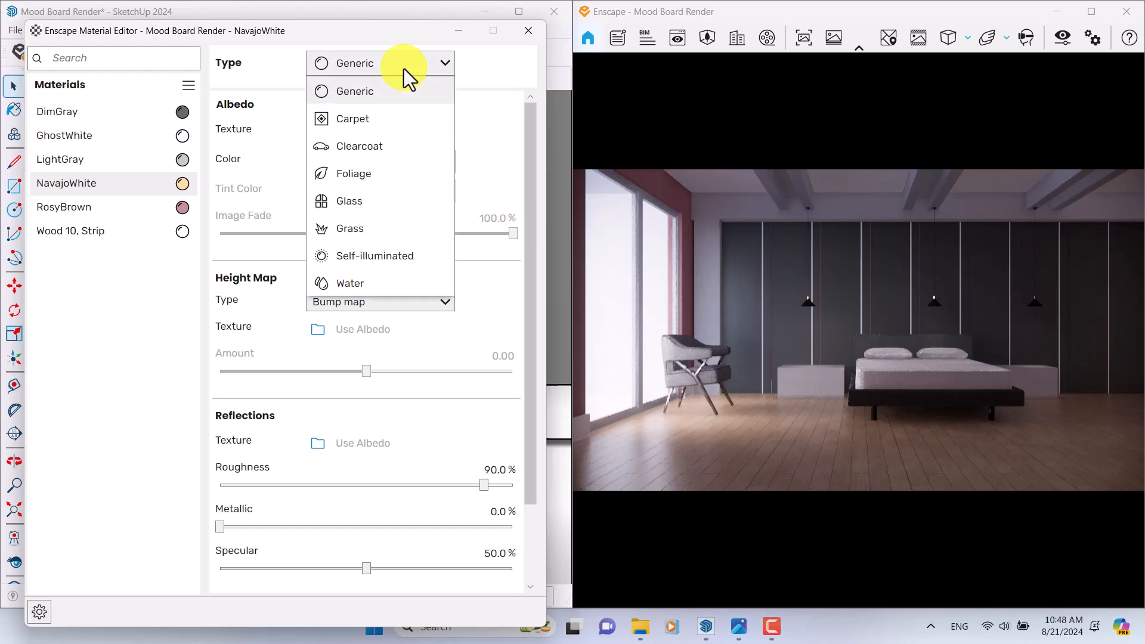
click(376, 260)
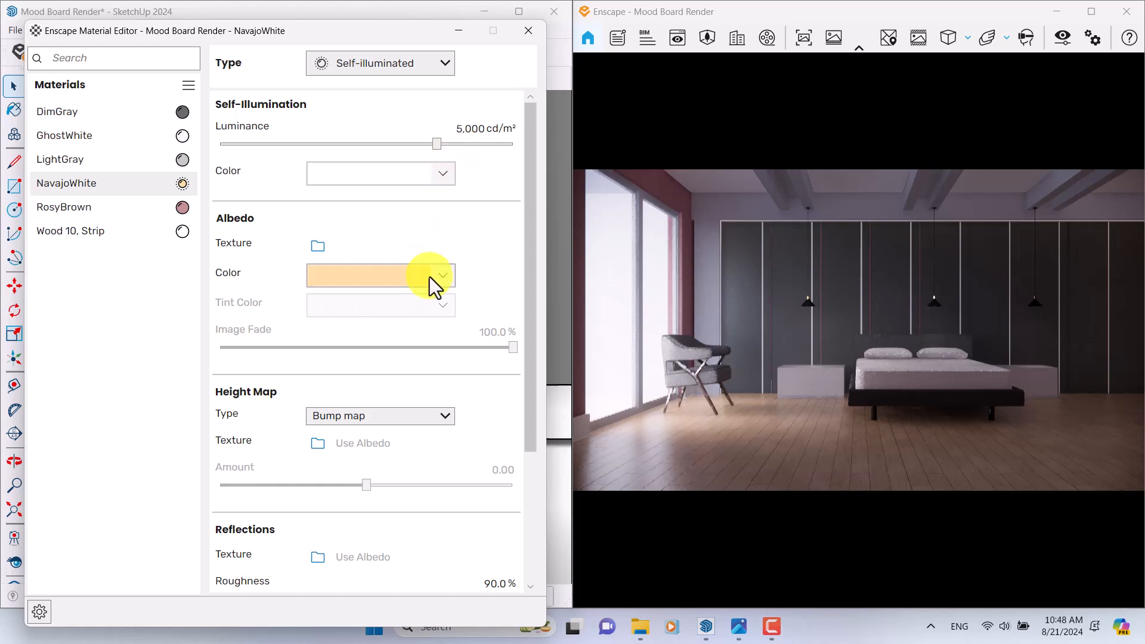
Copy NavajoWhite's albedo hex value FEDEA6 and apply it as the material's self-illumination color.
click(410, 274)
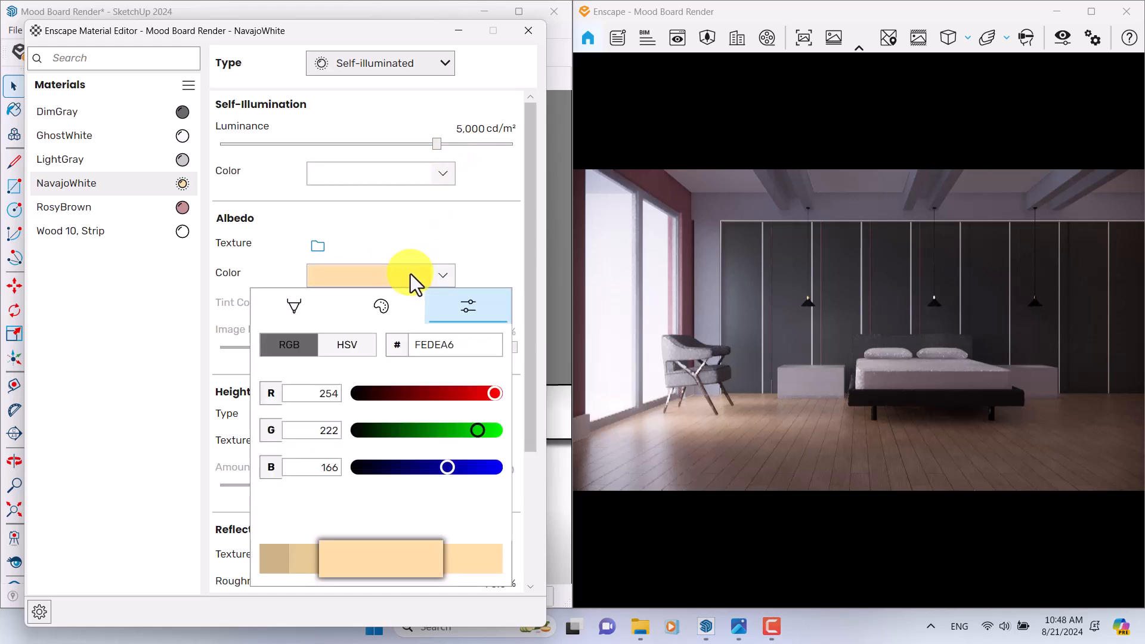
click(293, 307)
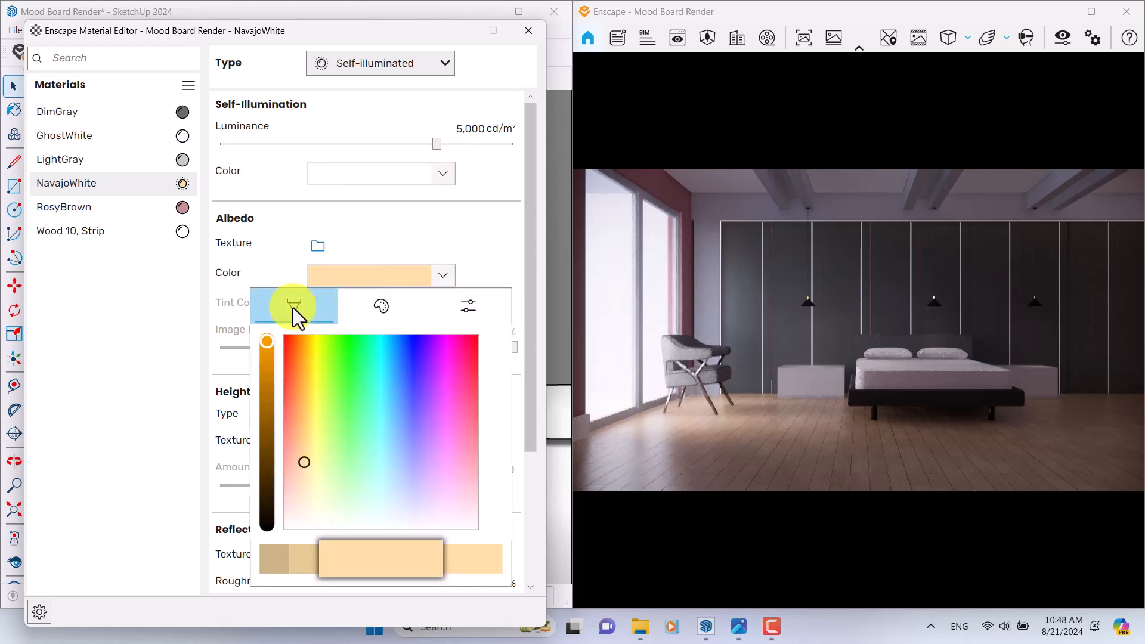
click(381, 307)
click(466, 308)
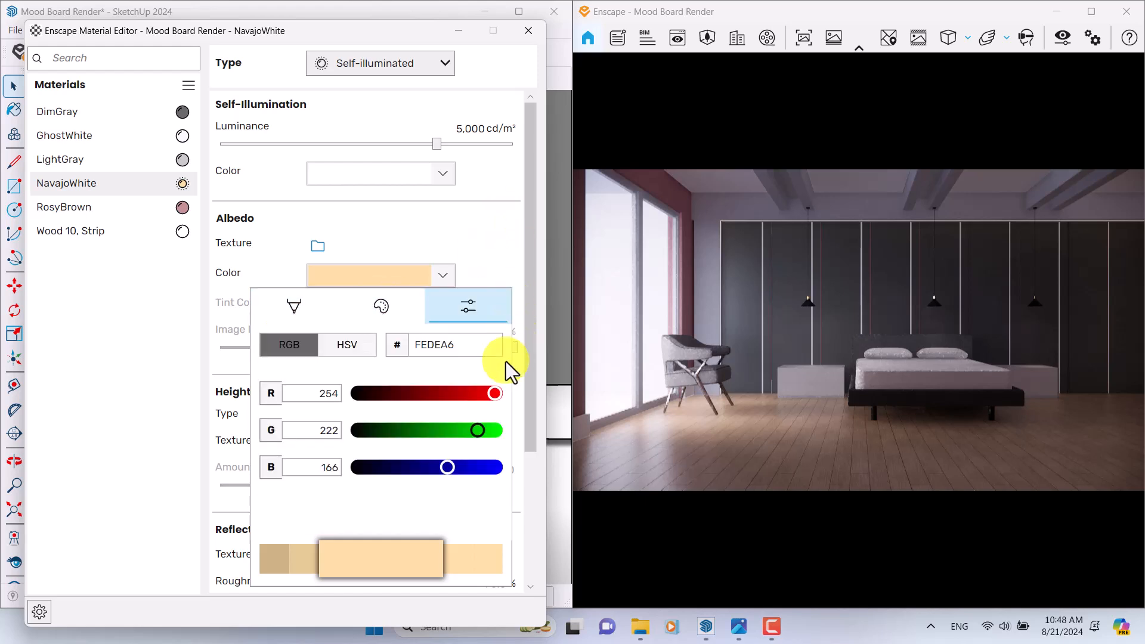
double_click(420, 344)
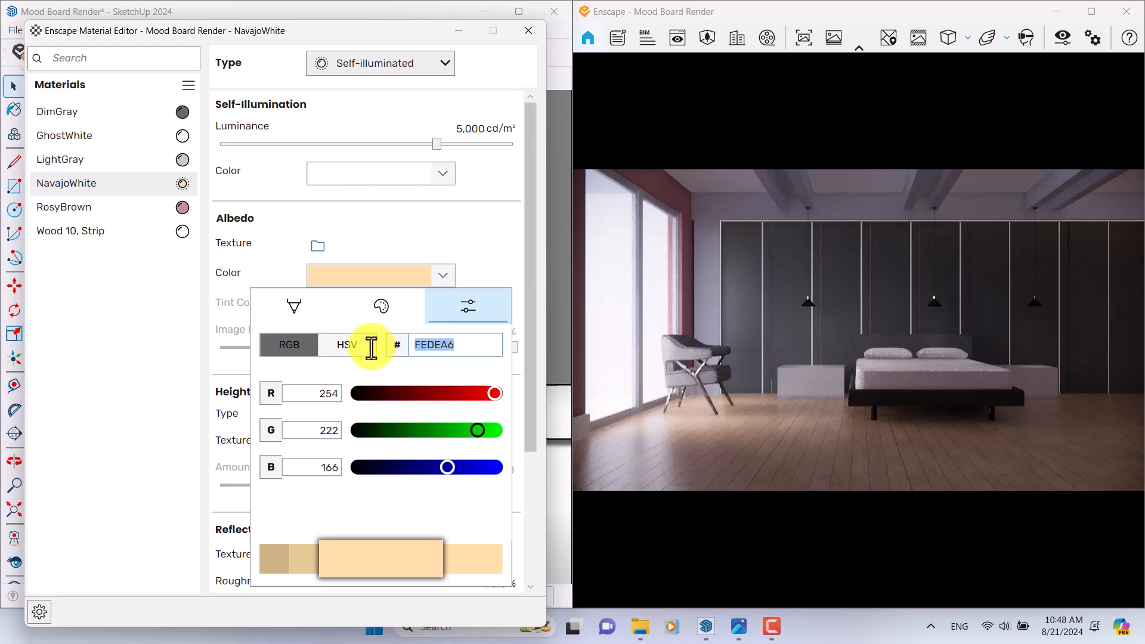
click(443, 273)
click(441, 174)
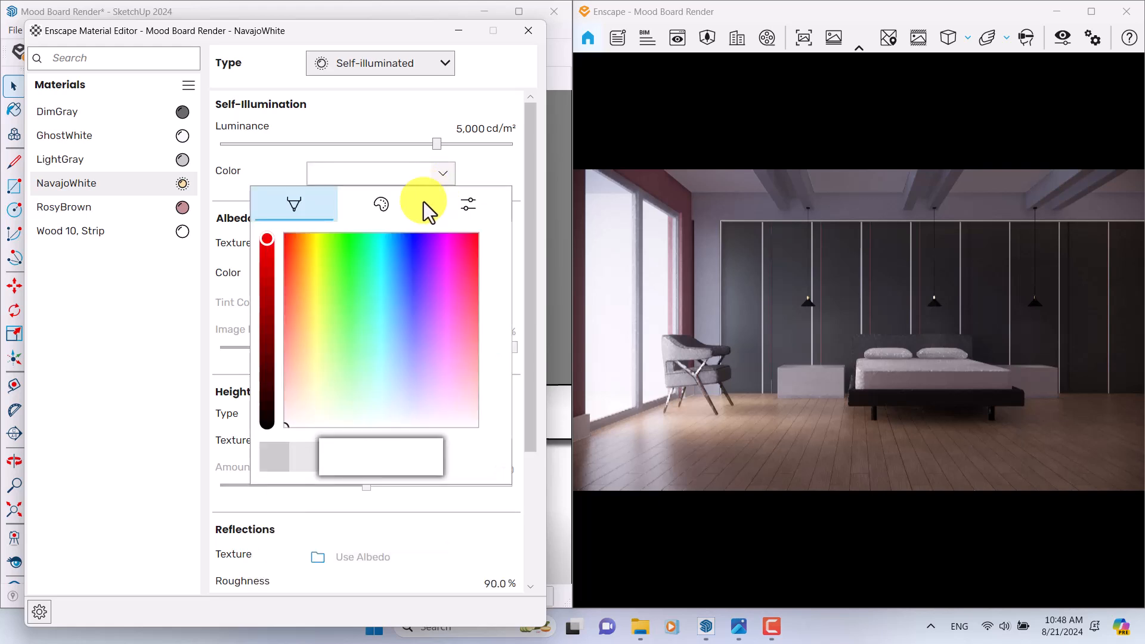
click(463, 215)
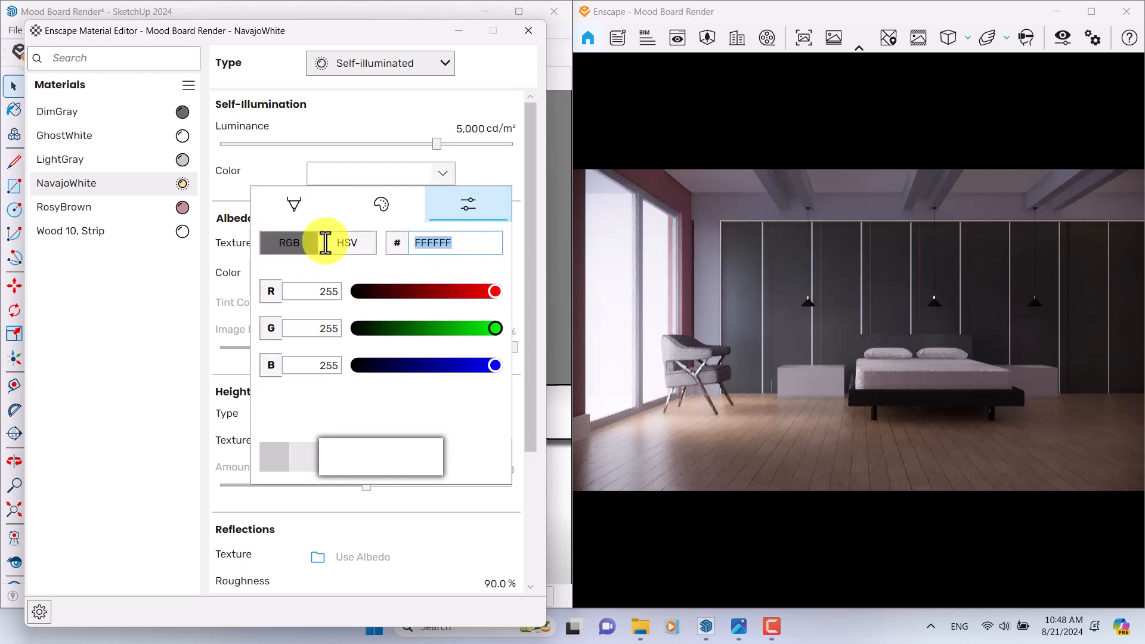
key(Return)
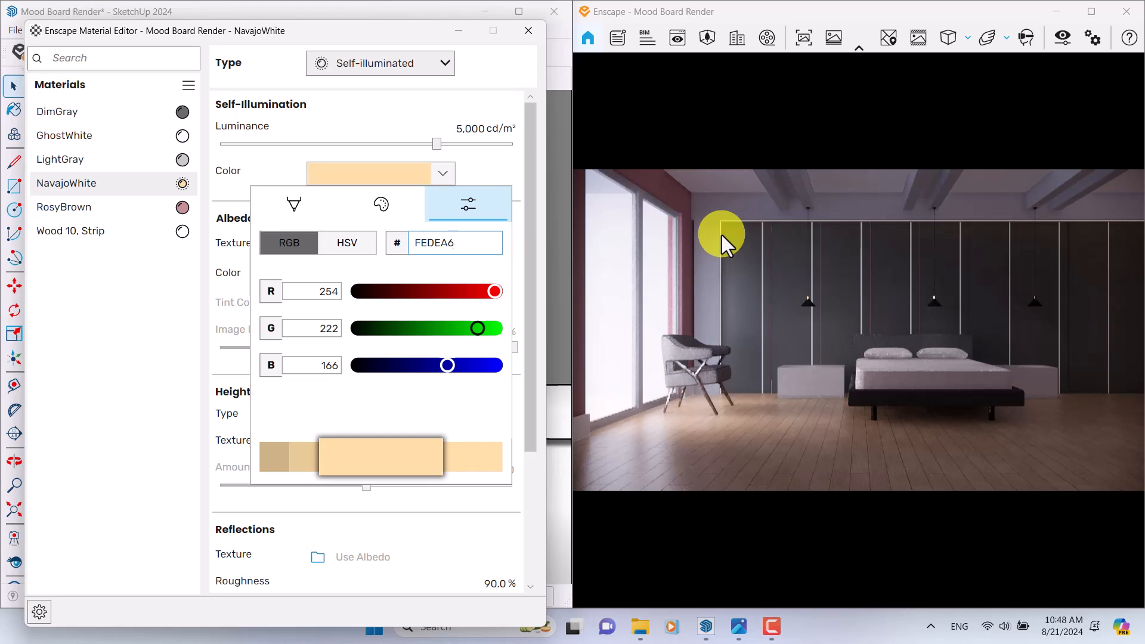
click(476, 158)
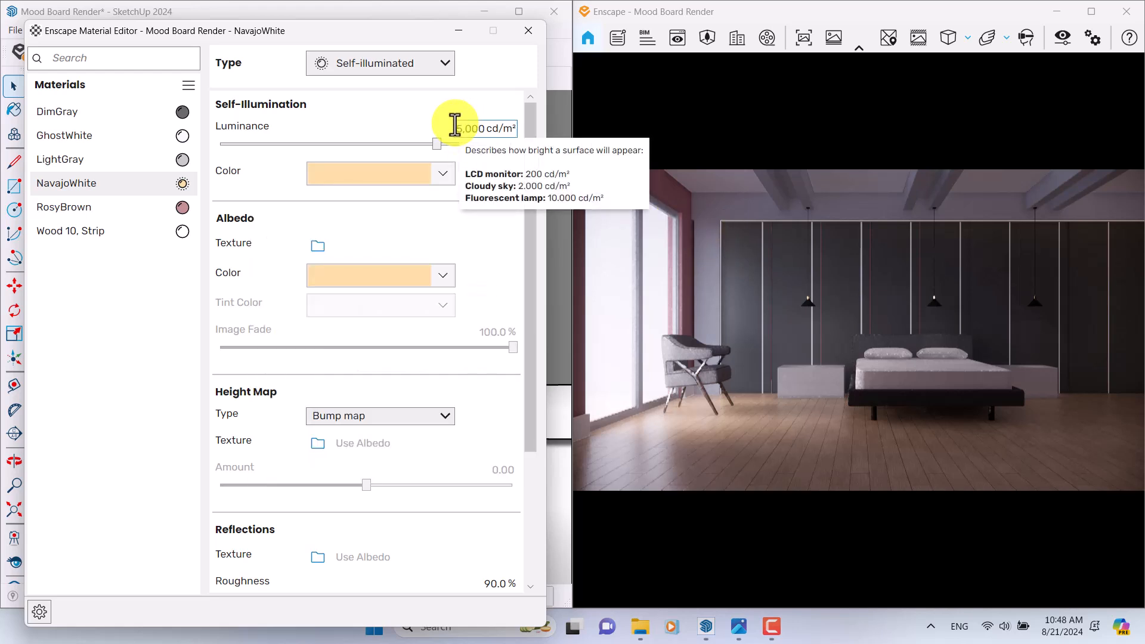
Set NavajoWhite's luminance to 5600 cd/m² and close the material editor.
click(507, 128)
text(5600)
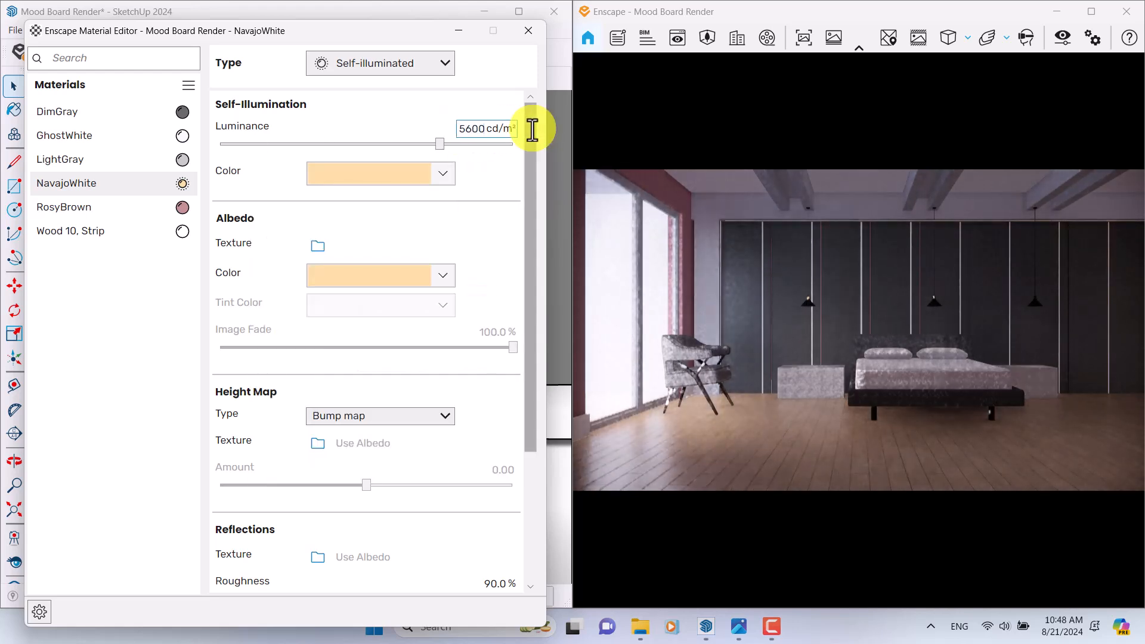
scroll(520, 291, down, 3)
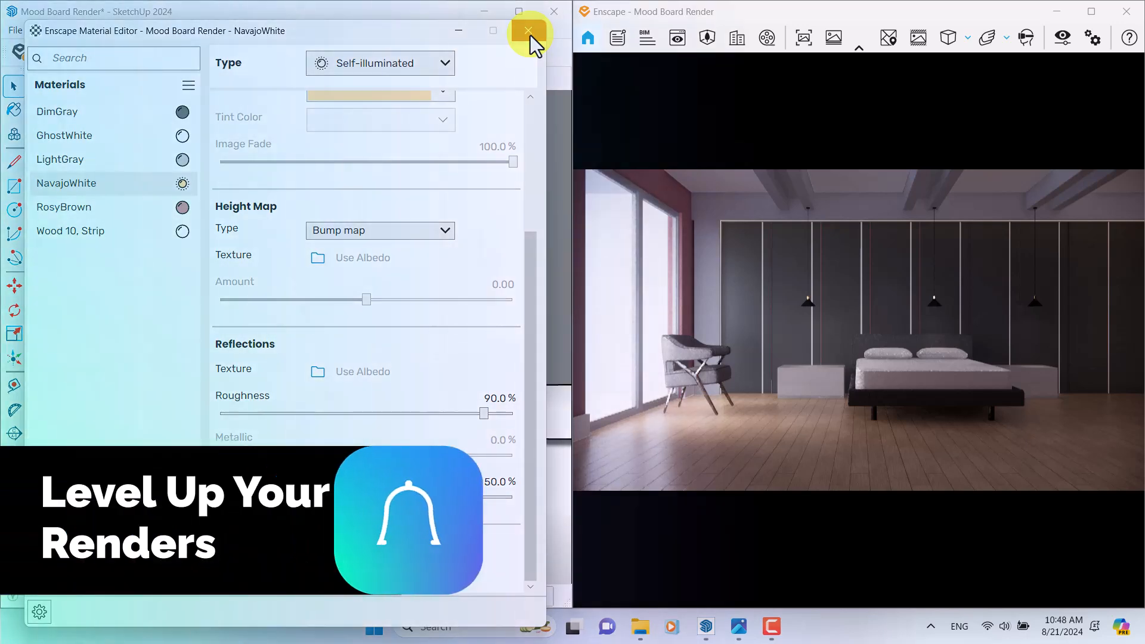
click(529, 33)
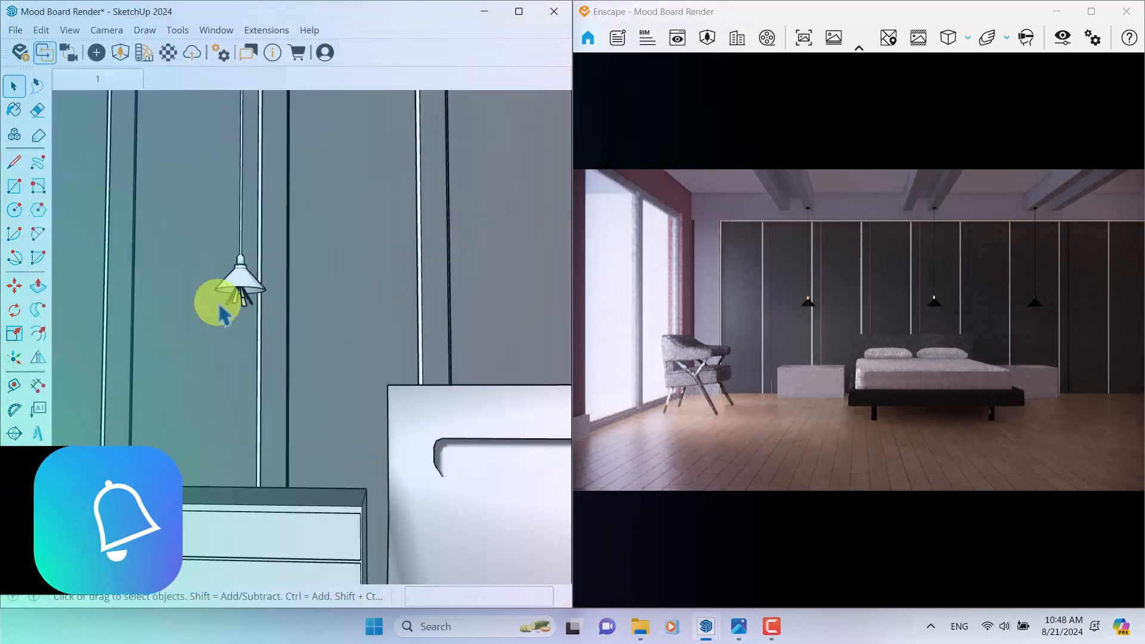
Set the luminous intensity of the IES spotlight under the pendant lamp to 4,900 cd and close the object settings.
scroll(217, 302, up, 5)
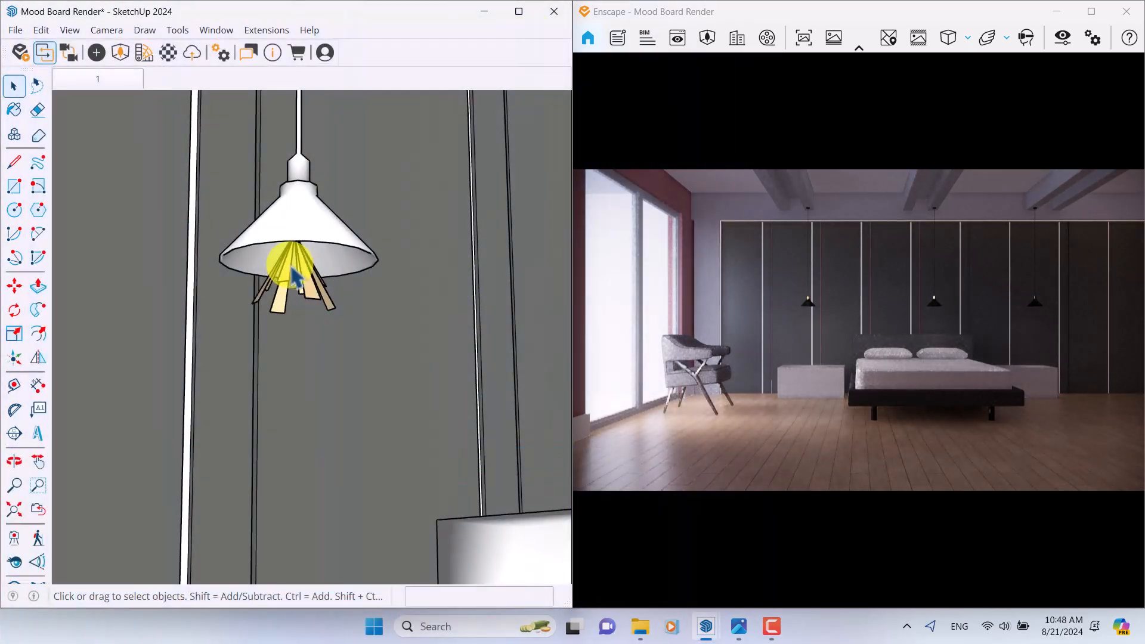
scroll(283, 274, up, 3)
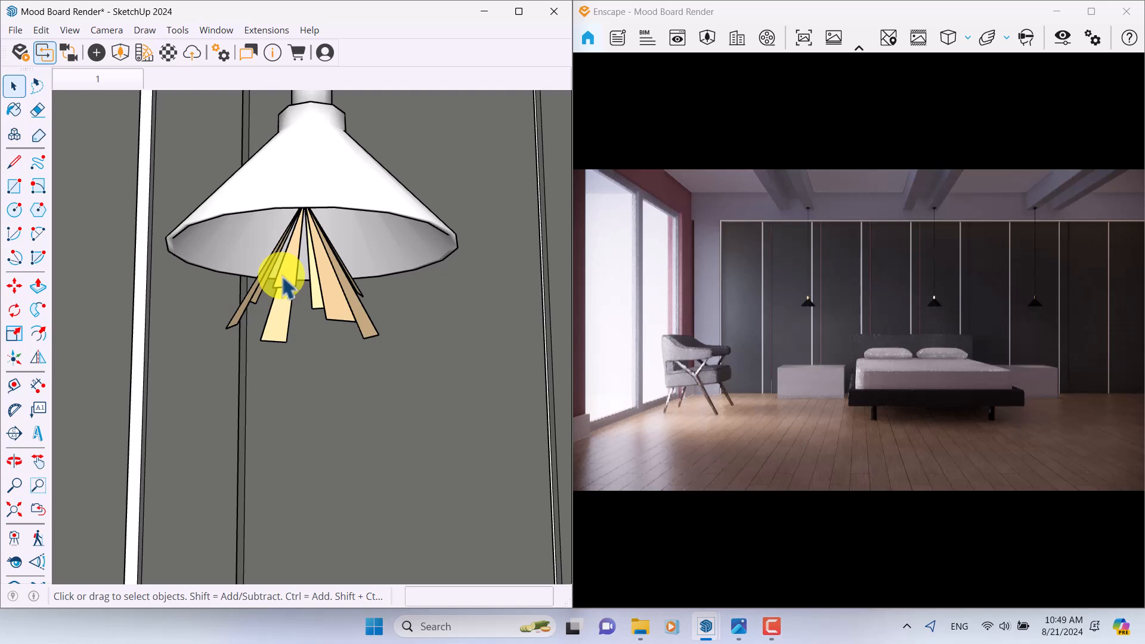
click(288, 288)
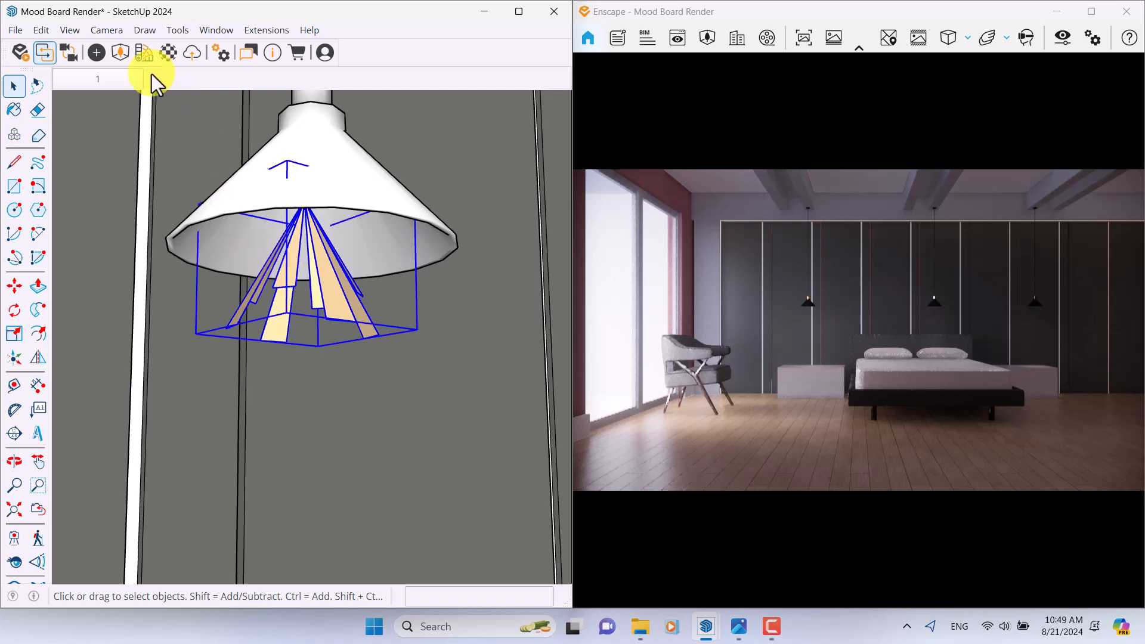
click(93, 52)
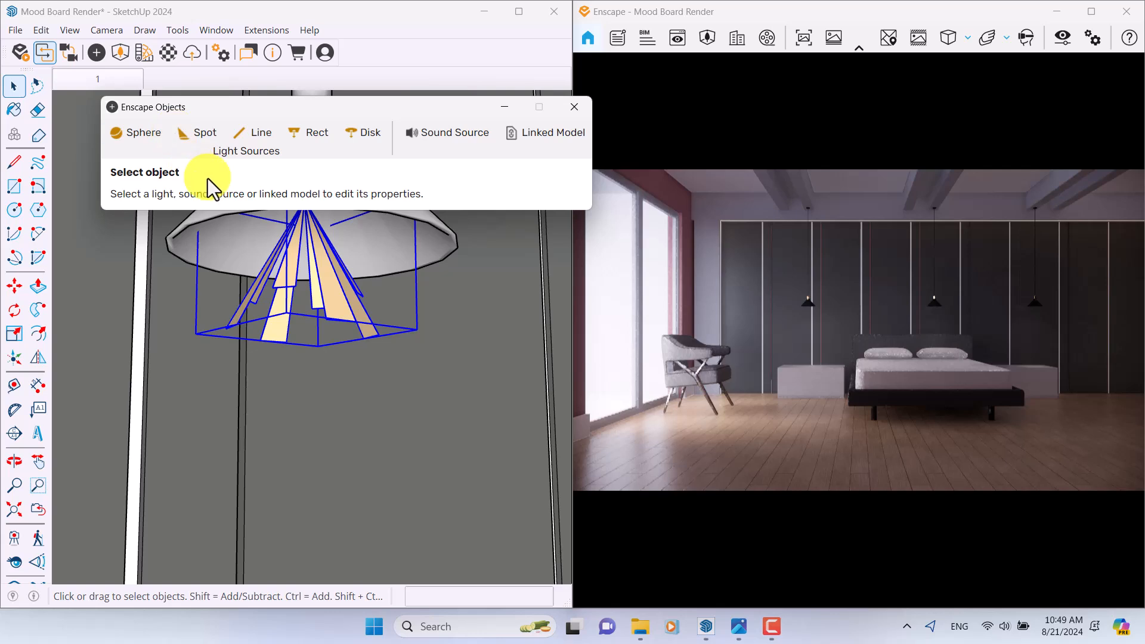
click(288, 274)
drag(265, 242, 370, 242)
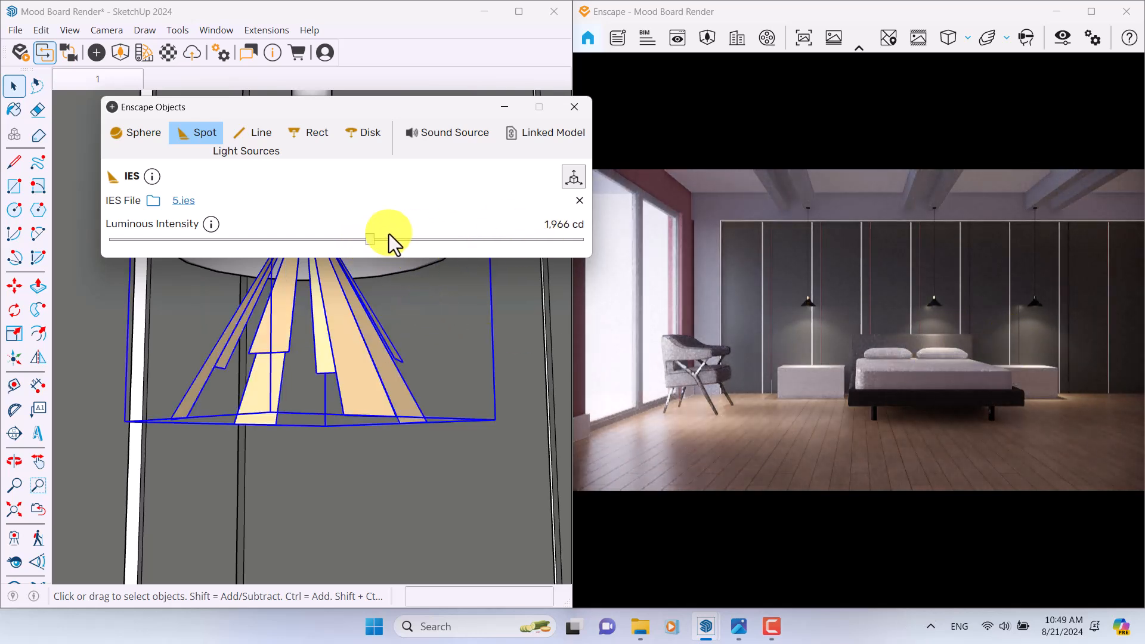
drag(373, 237, 403, 241)
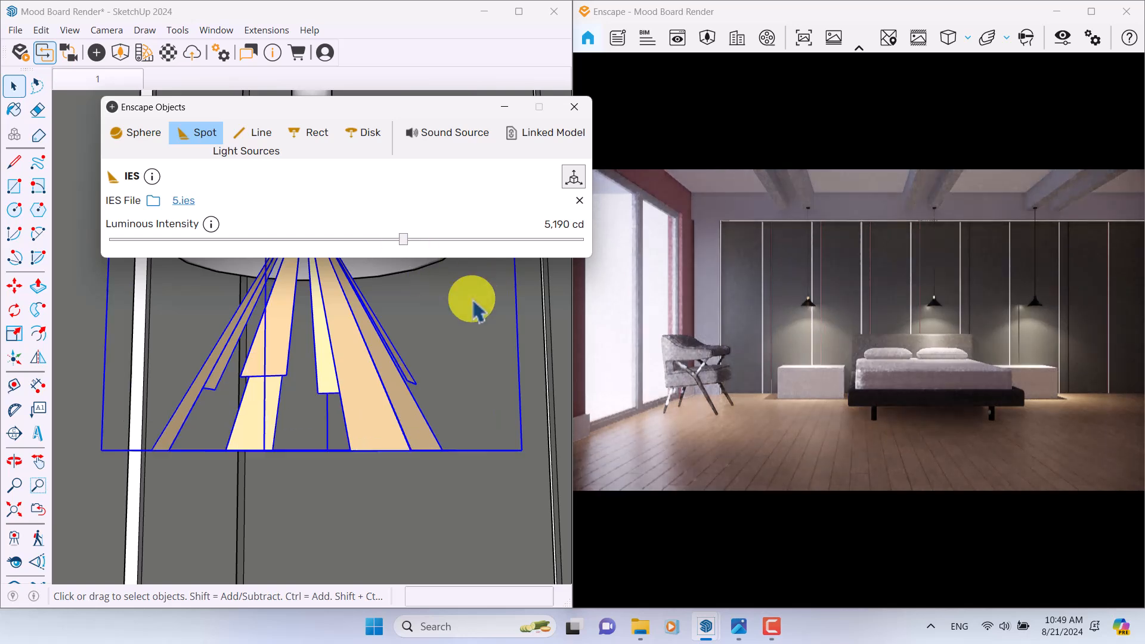
drag(545, 224, 602, 224)
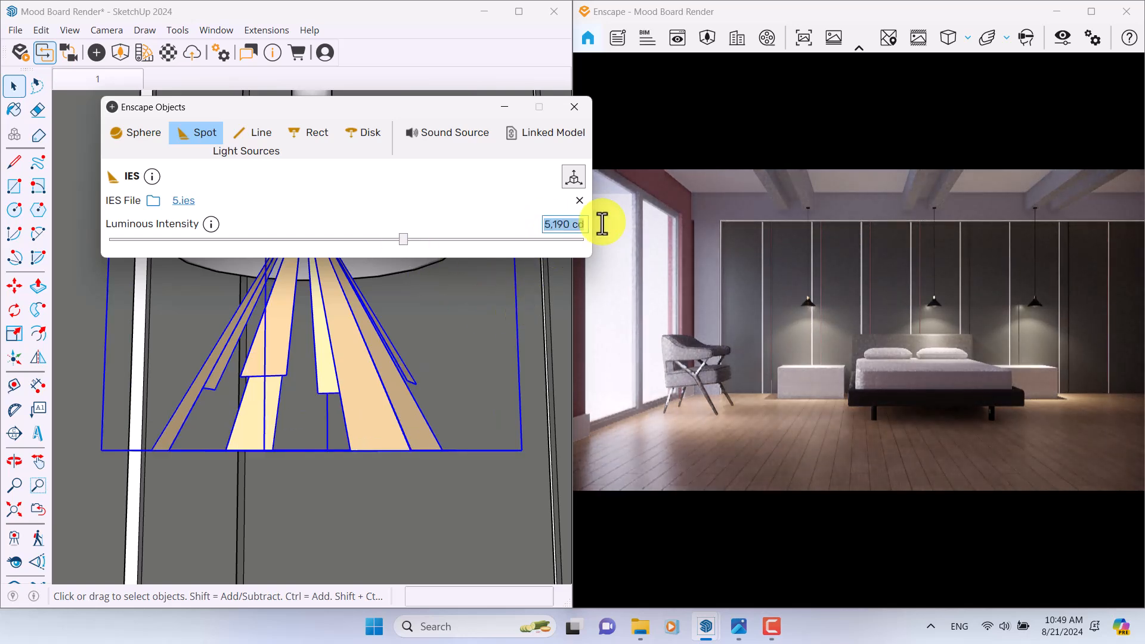
text(4900)
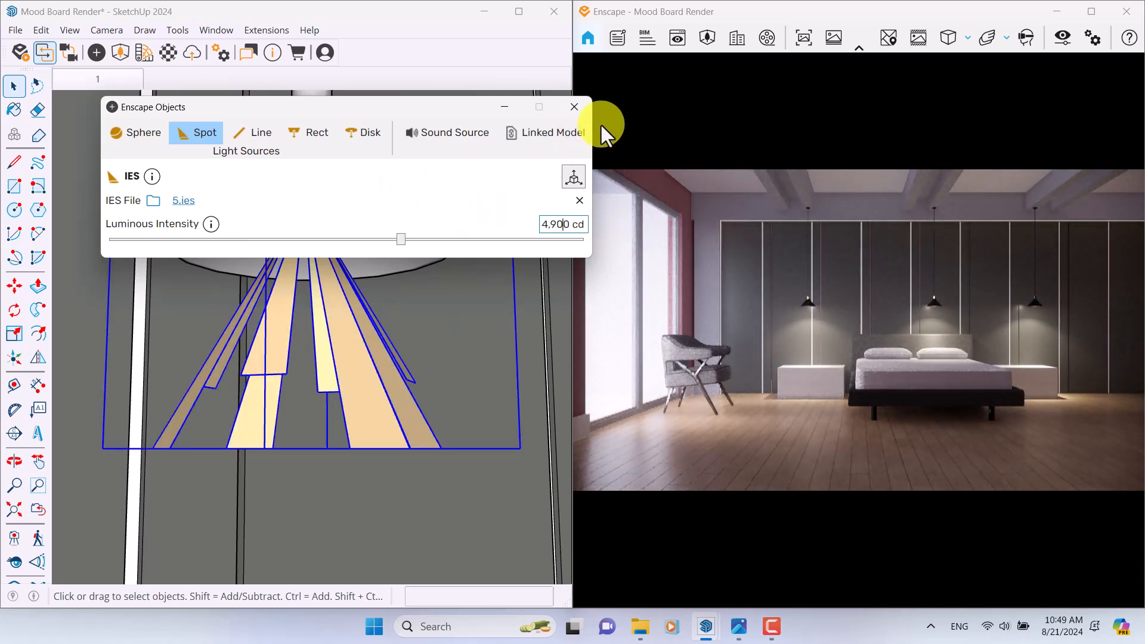
click(578, 108)
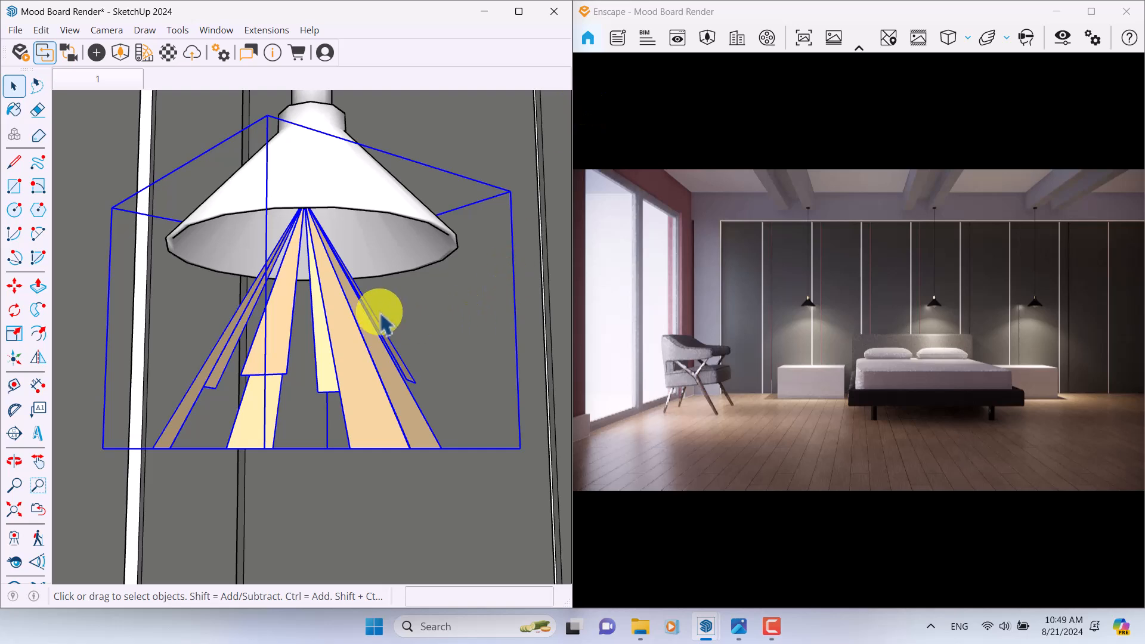
Change the GhostWhite material's type from Generic to Self-illuminated and close the material editor.
click(340, 410)
mouse_move(350, 443)
middle_down()
mouse_move(593, 395)
mouse_move(187, 434)
mouse_move(277, 483)
mouse_move(439, 501)
mouse_move(296, 480)
mouse_move(215, 423)
middle_up()
scroll(281, 463, down, 4)
scroll(313, 370, down, 4)
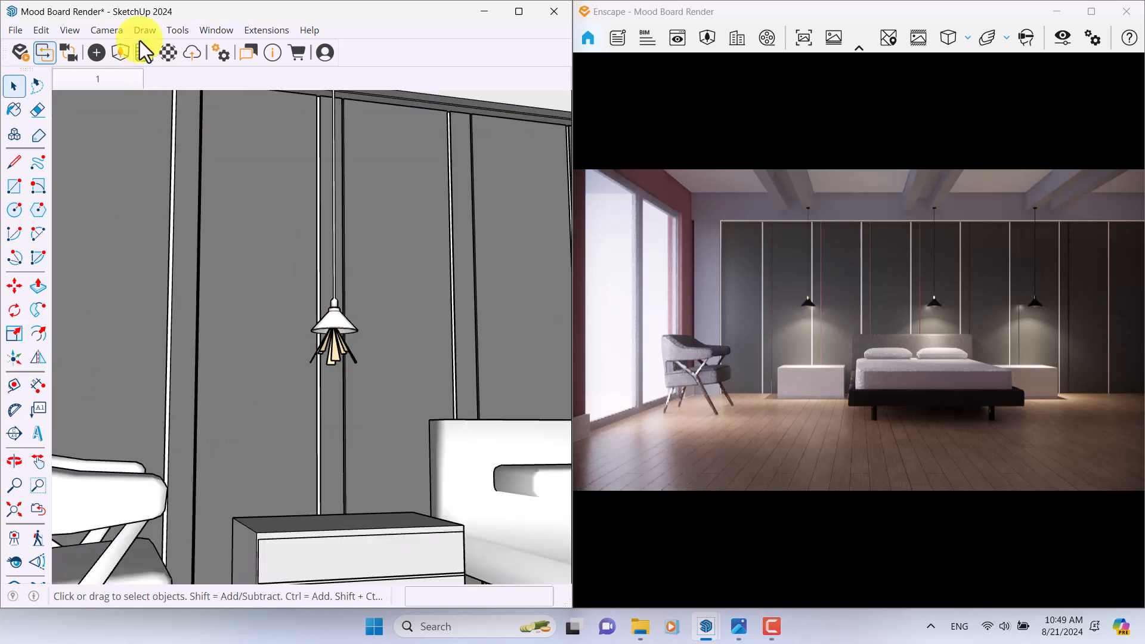
click(169, 52)
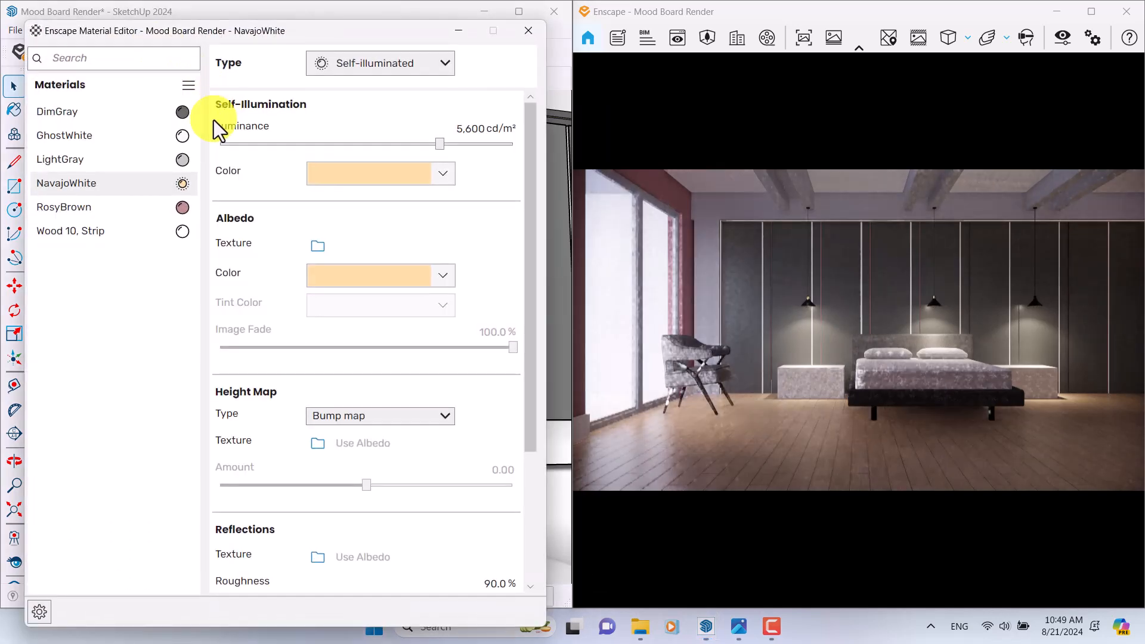
click(75, 138)
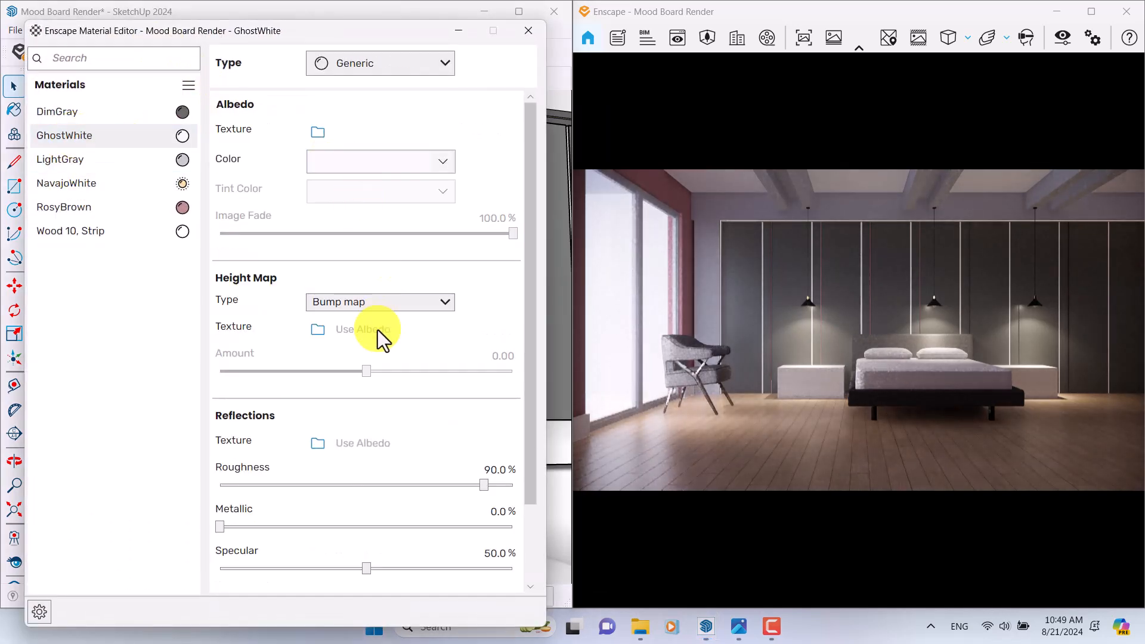
click(398, 65)
click(376, 255)
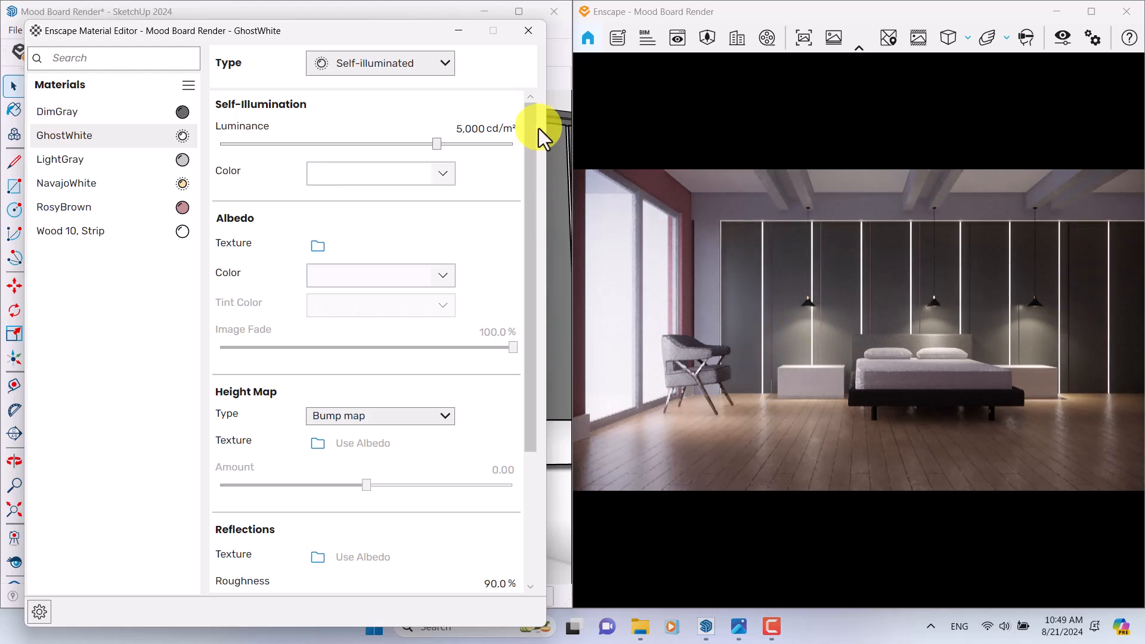
click(528, 37)
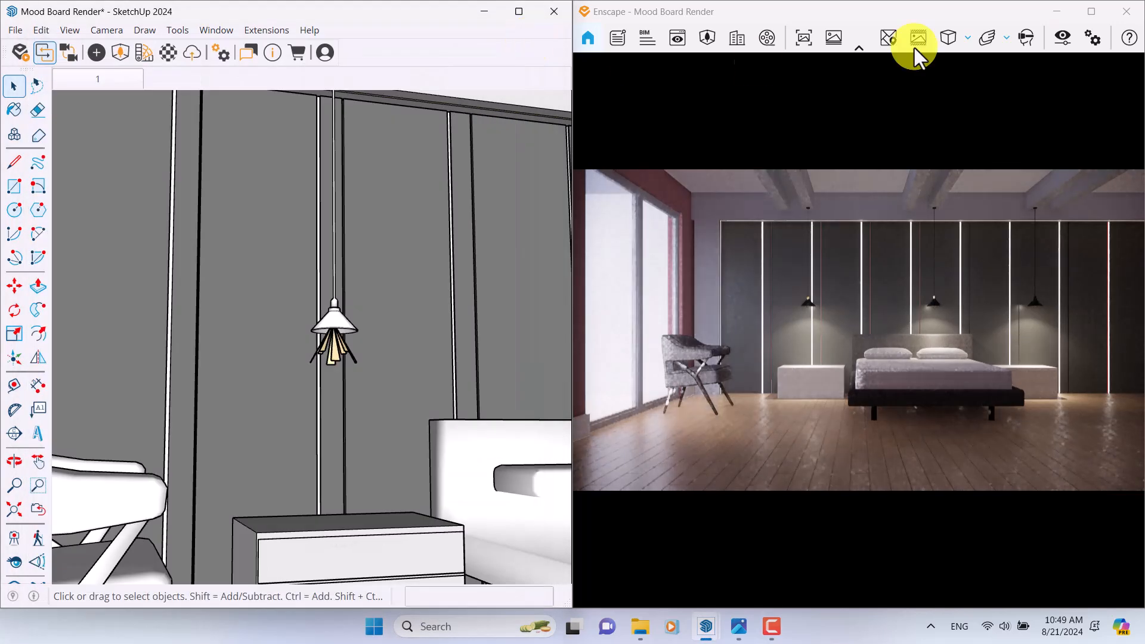
Maximize the render window and narrow the camera's horizontal field of view to 44° in the visual settings.
click(1092, 12)
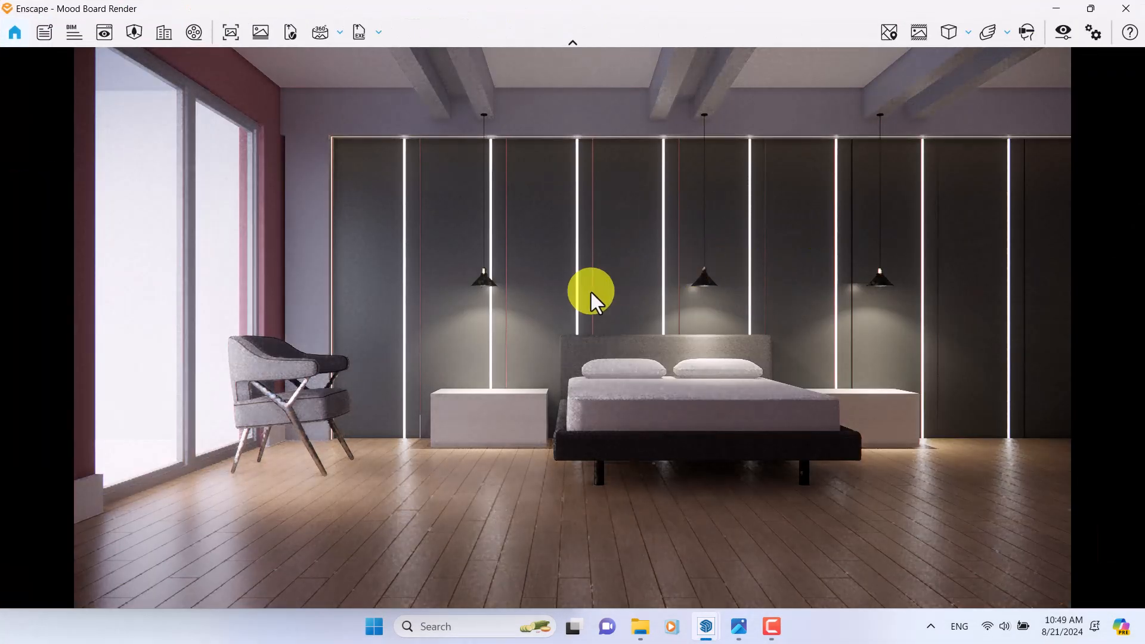
click(1062, 37)
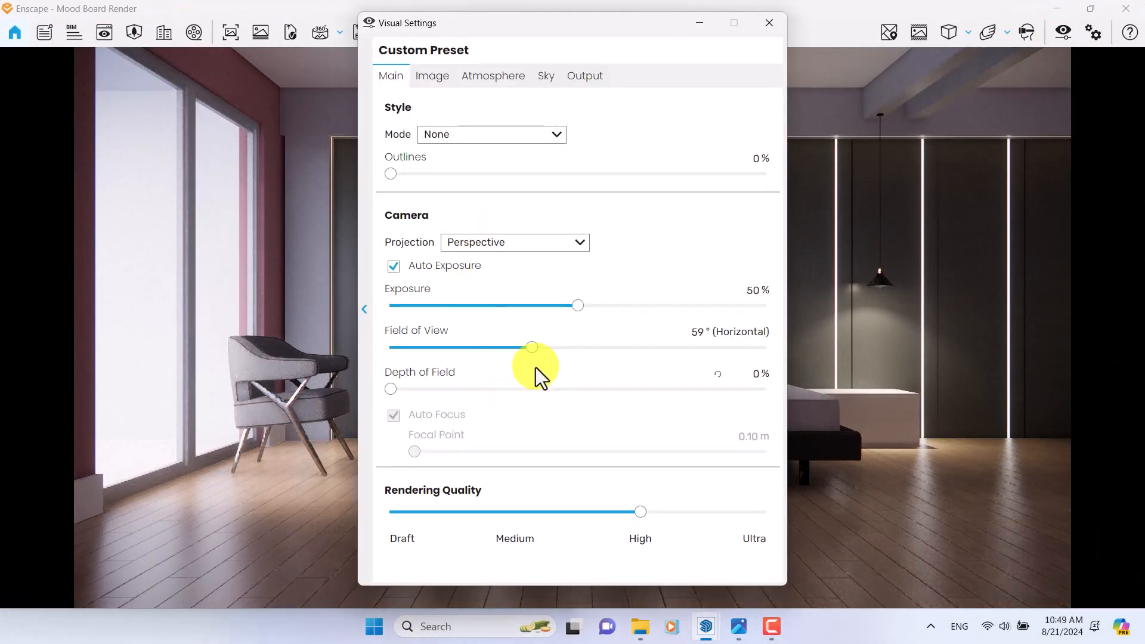
drag(530, 349, 489, 350)
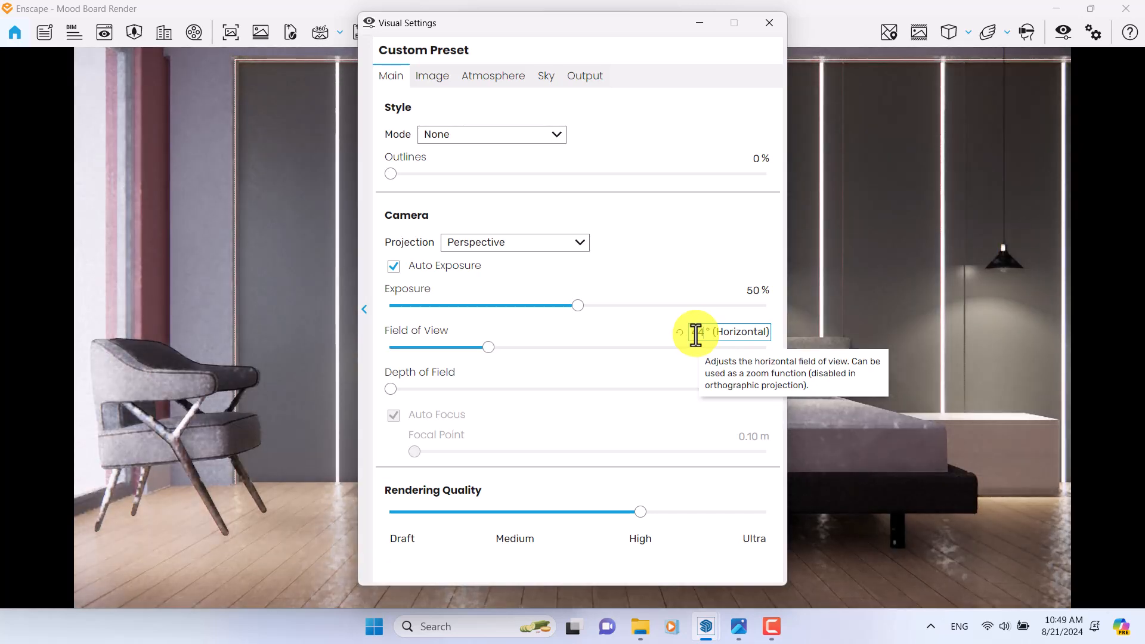
Try an exposure of 53% and compare the render with Auto Exposure off and on.
double_click(757, 294)
text(53)
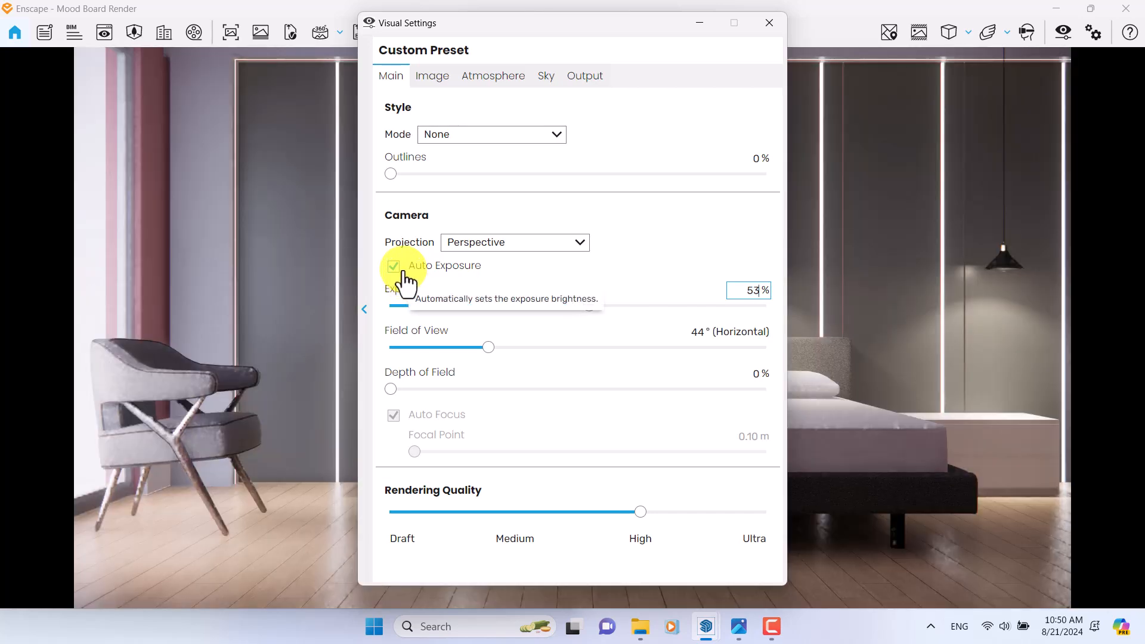
click(404, 273)
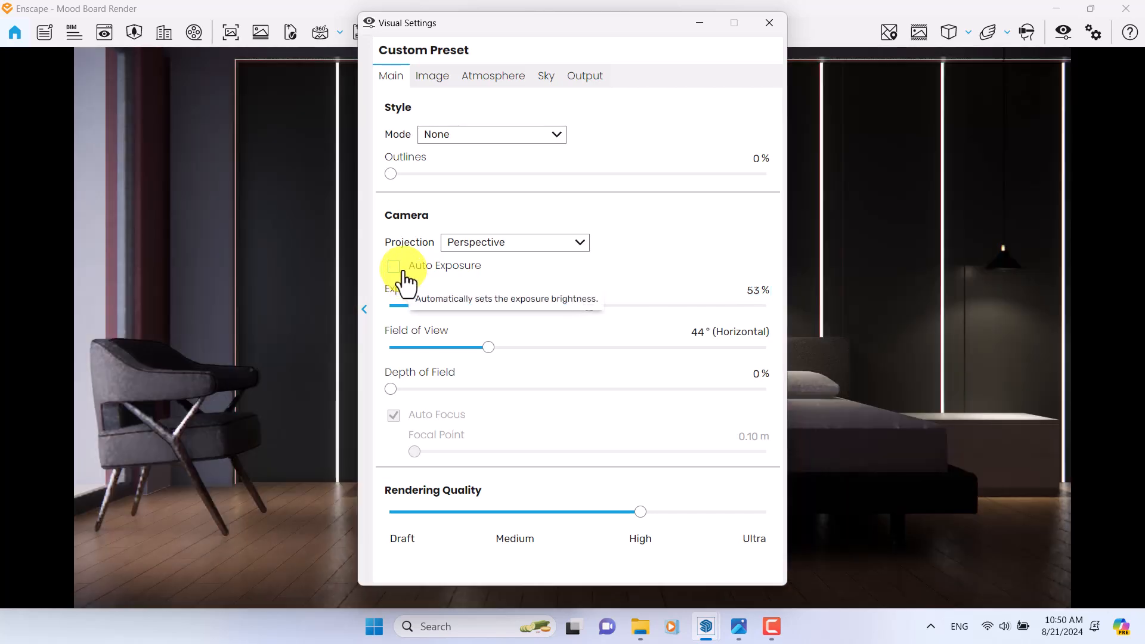
drag(552, 30, 196, 50)
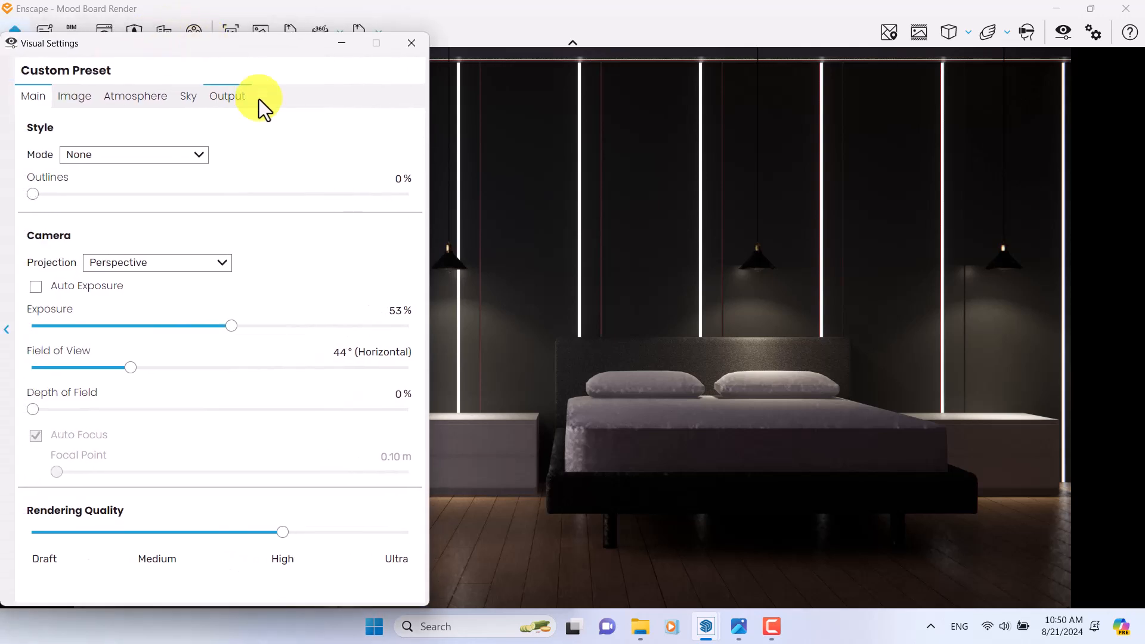
click(37, 292)
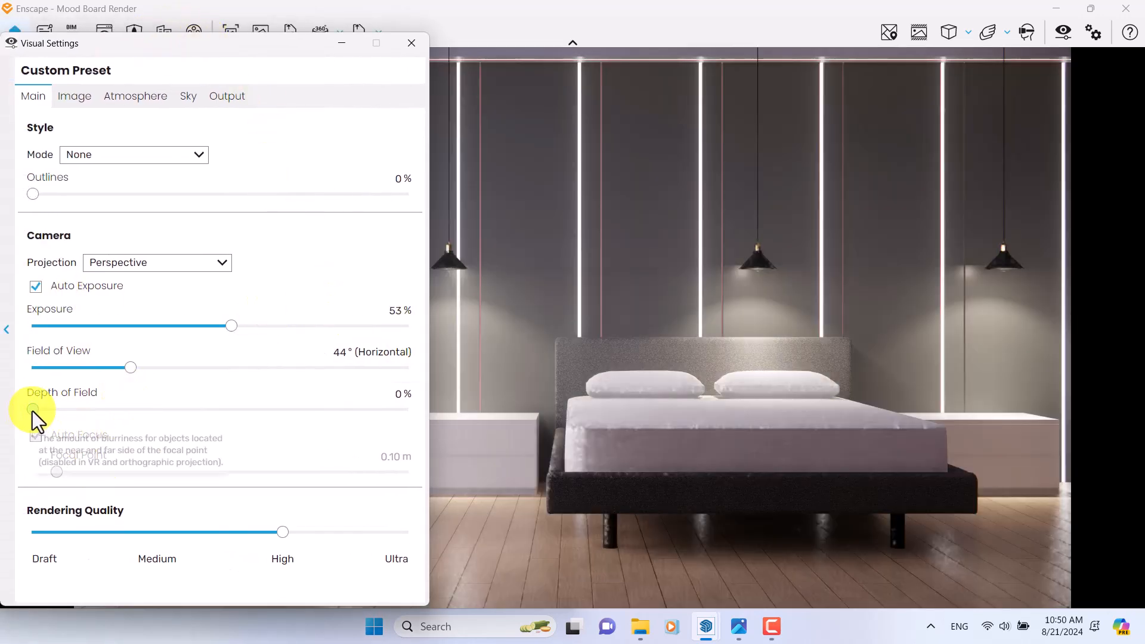
Disable Auto Focus and set the focal point to 7.24 m with a depth of field of 9%.
drag(33, 409, 169, 409)
click(41, 441)
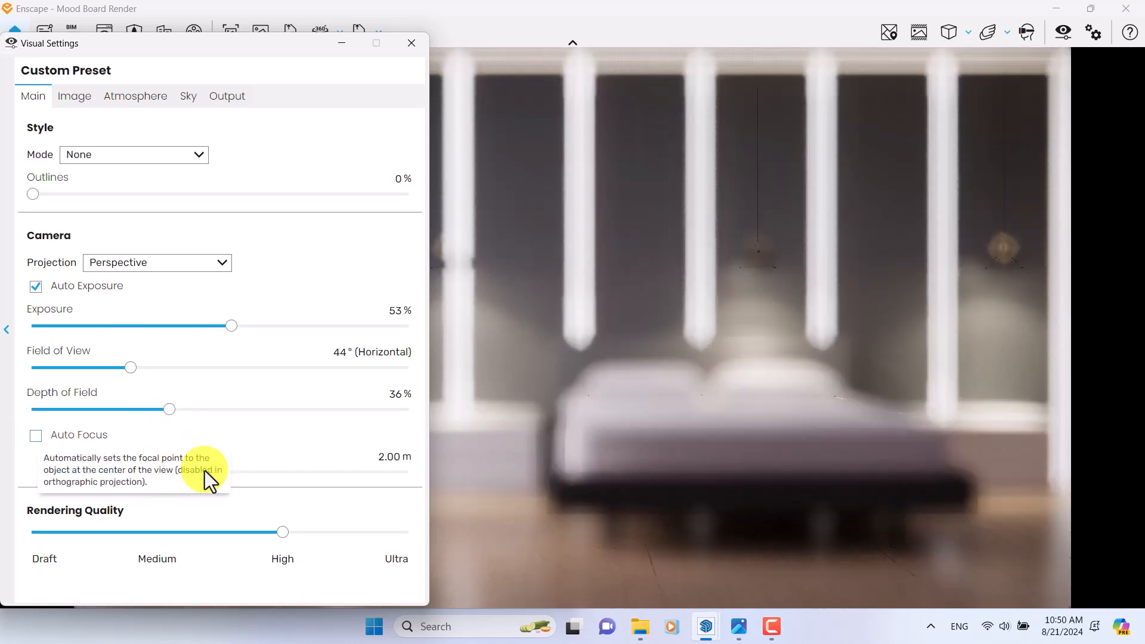
drag(198, 474, 274, 475)
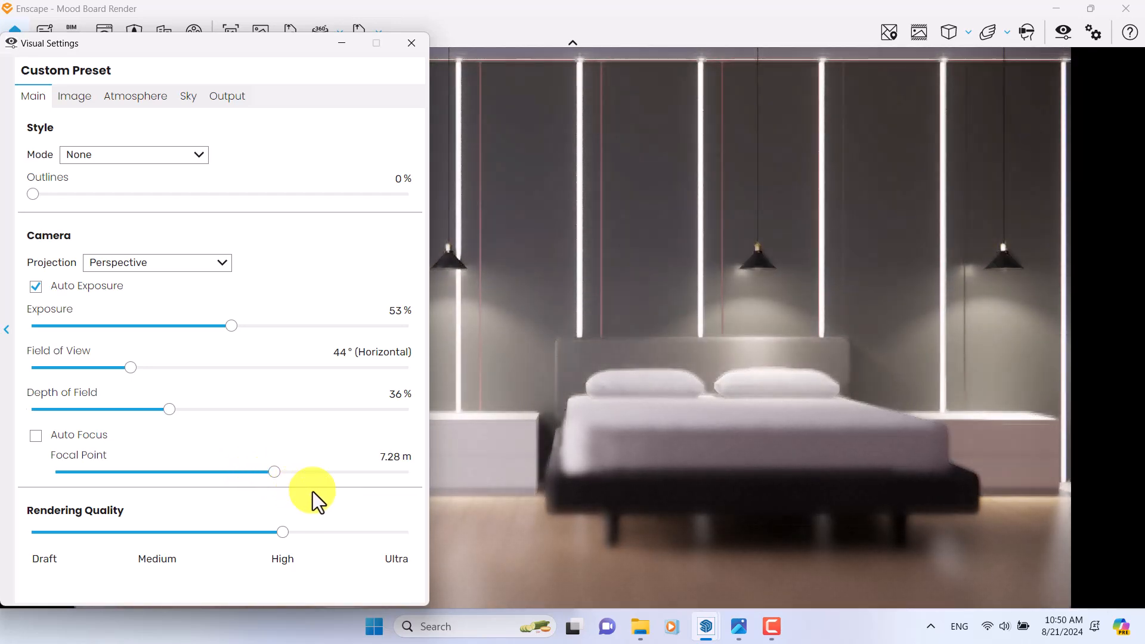
click(387, 459)
text(7.24)
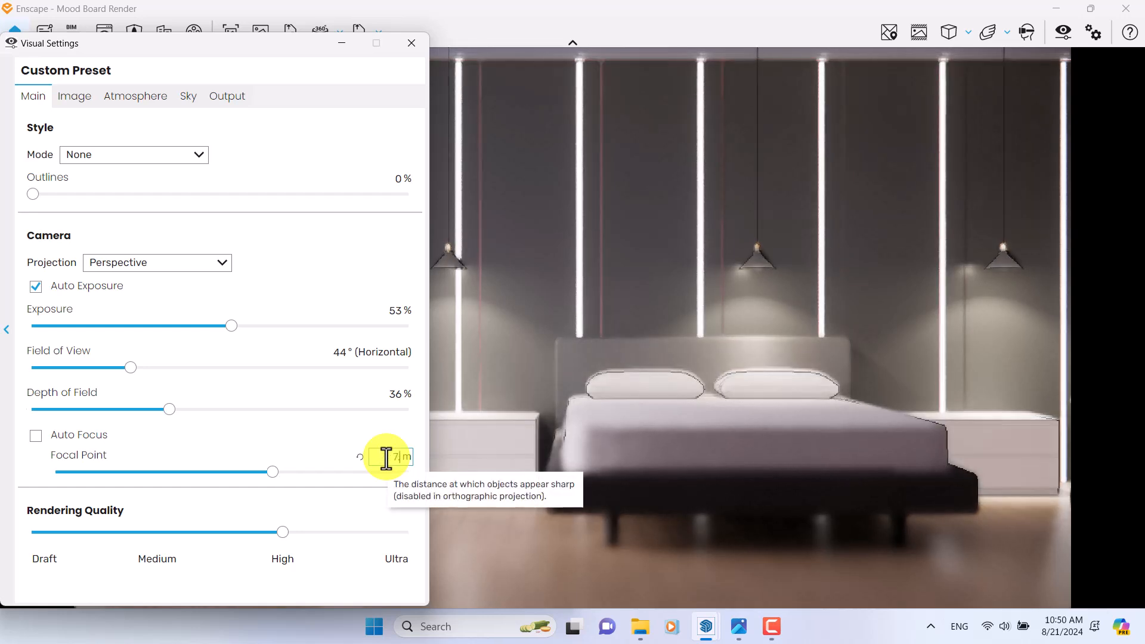
click(395, 394)
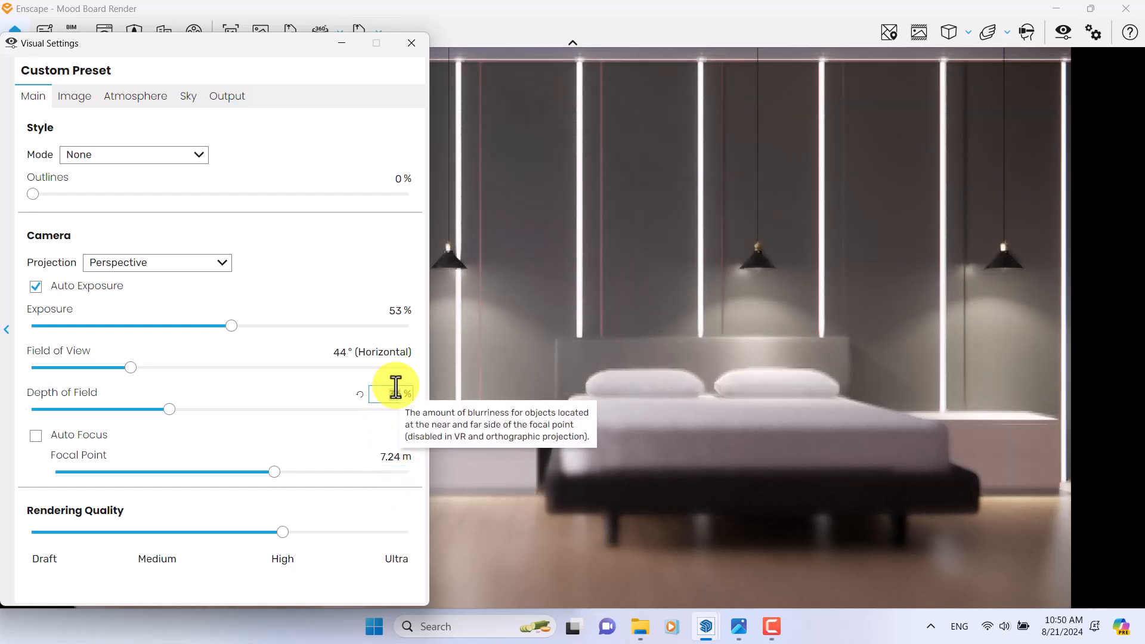
text(9)
Reset the camera exposure to its default and lower it to 46%.
click(360, 311)
click(689, 278)
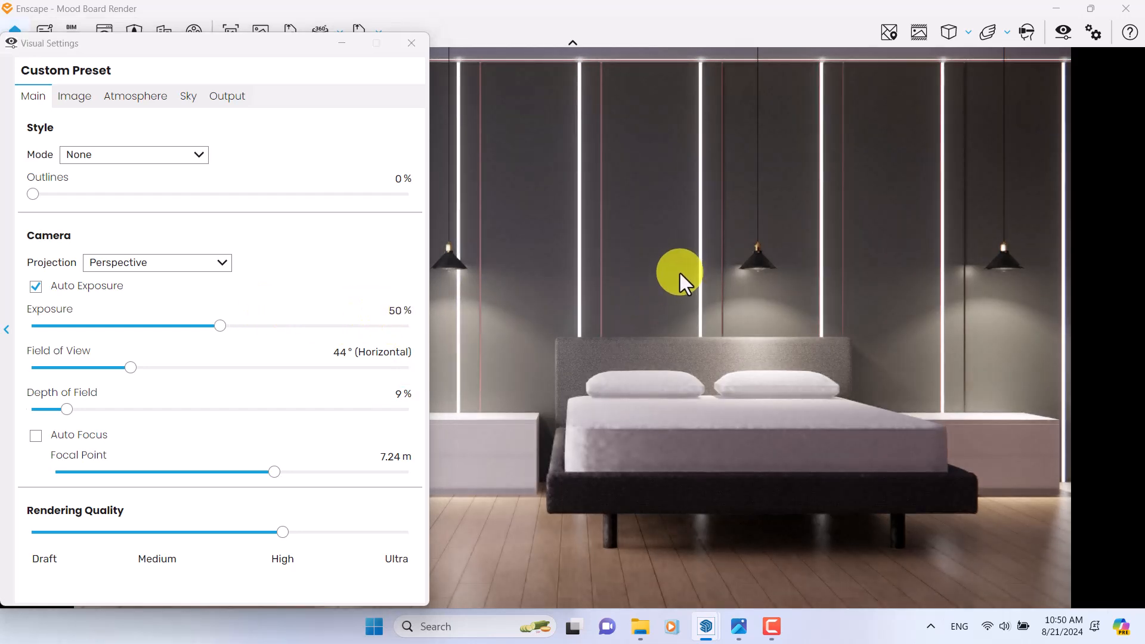
drag(216, 327, 200, 328)
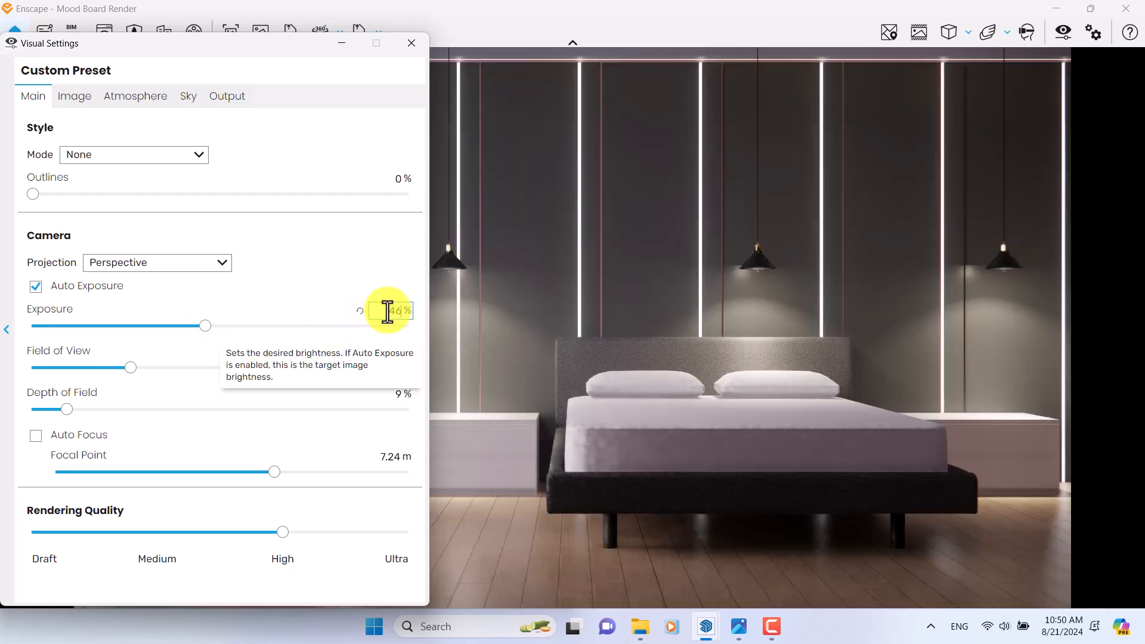
Set the image color temperature to 4,600 K.
click(62, 96)
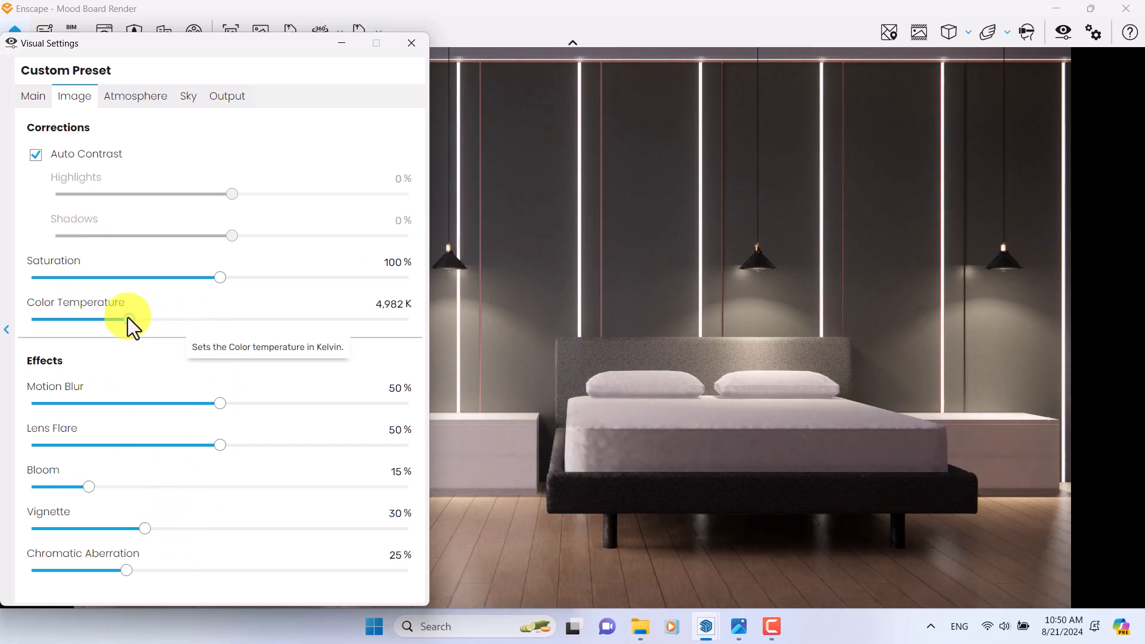
drag(122, 318, 119, 317)
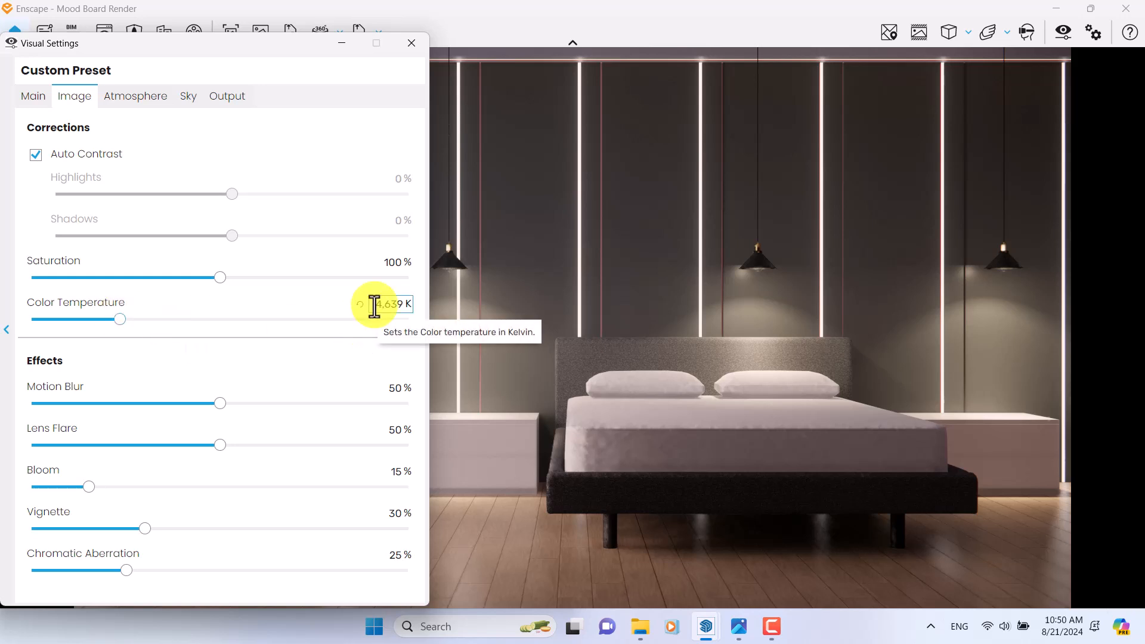
text(4600)
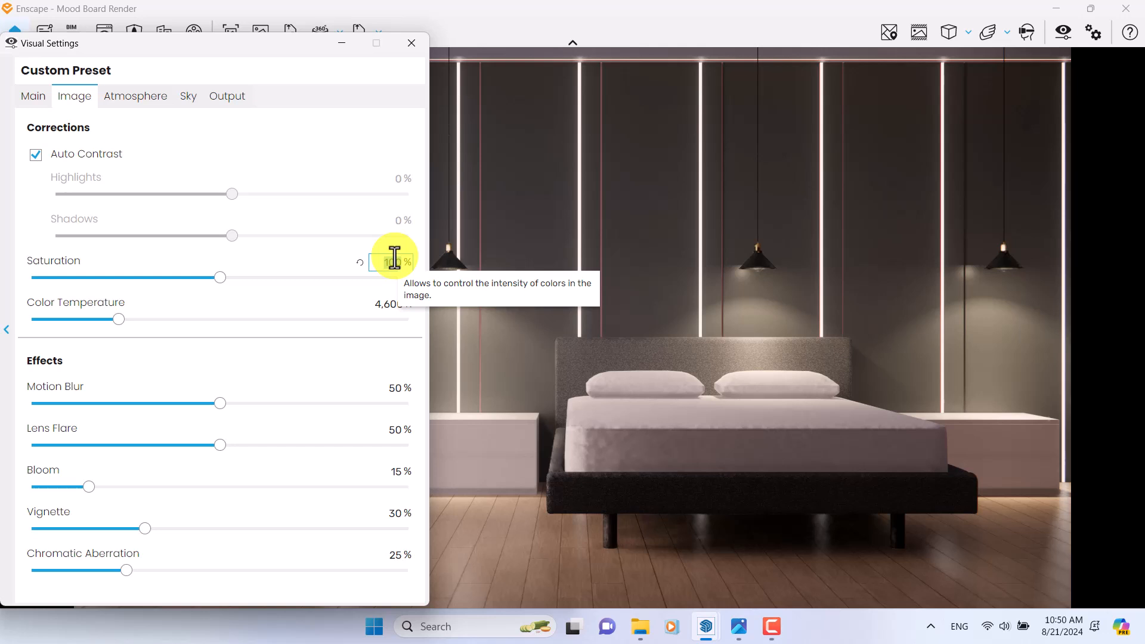
Set the image saturation to 103% and the bloom effect to 0%.
text(10)
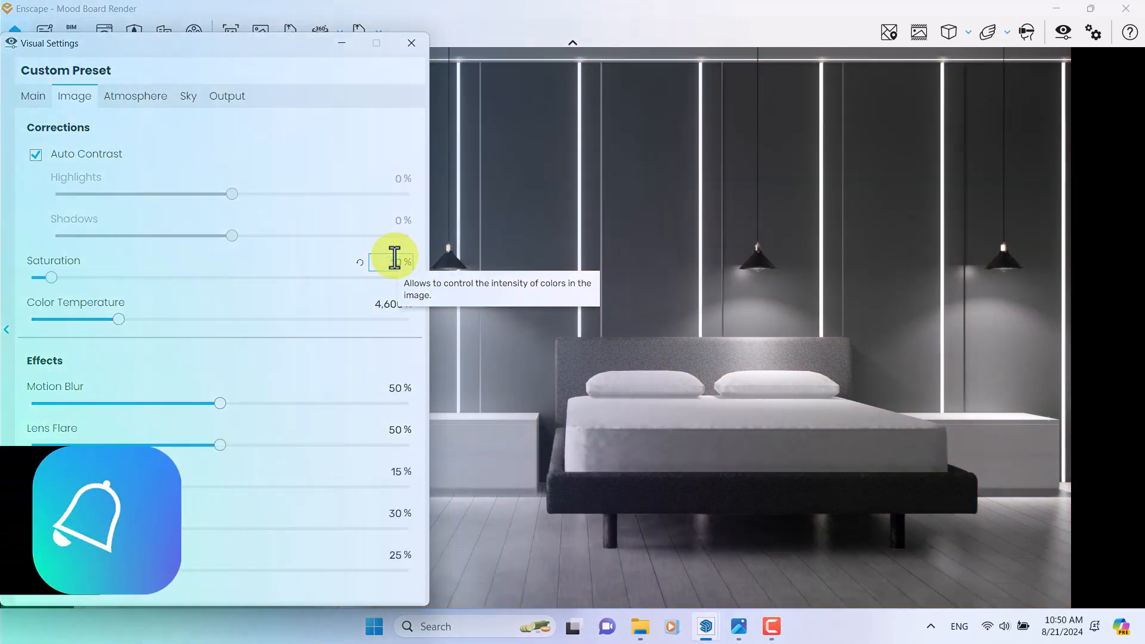
text(3)
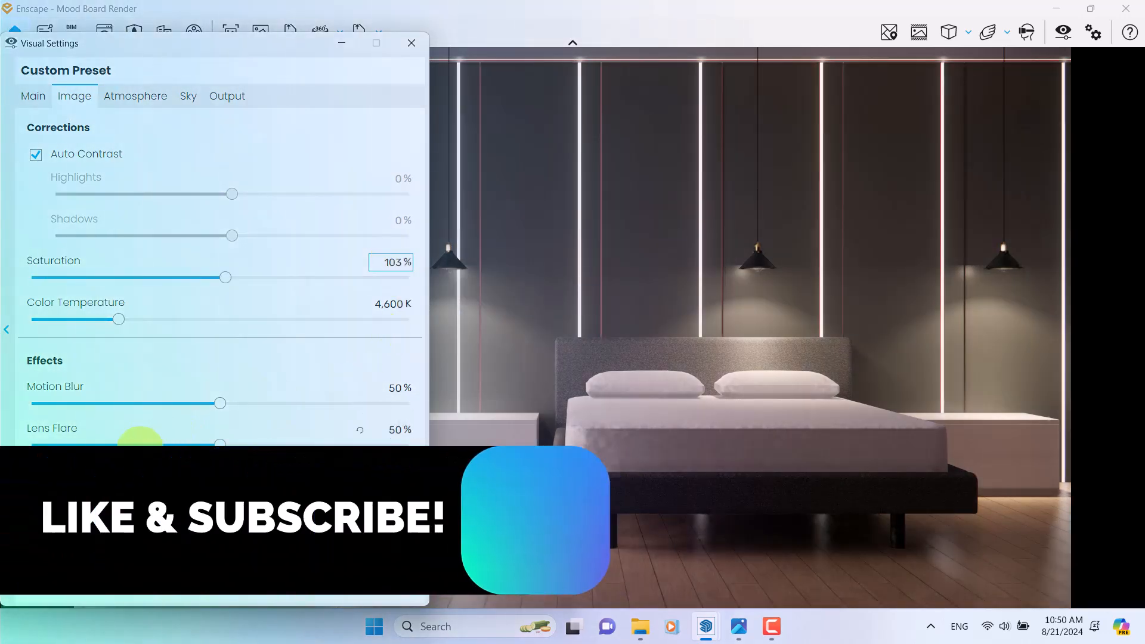
click(391, 469)
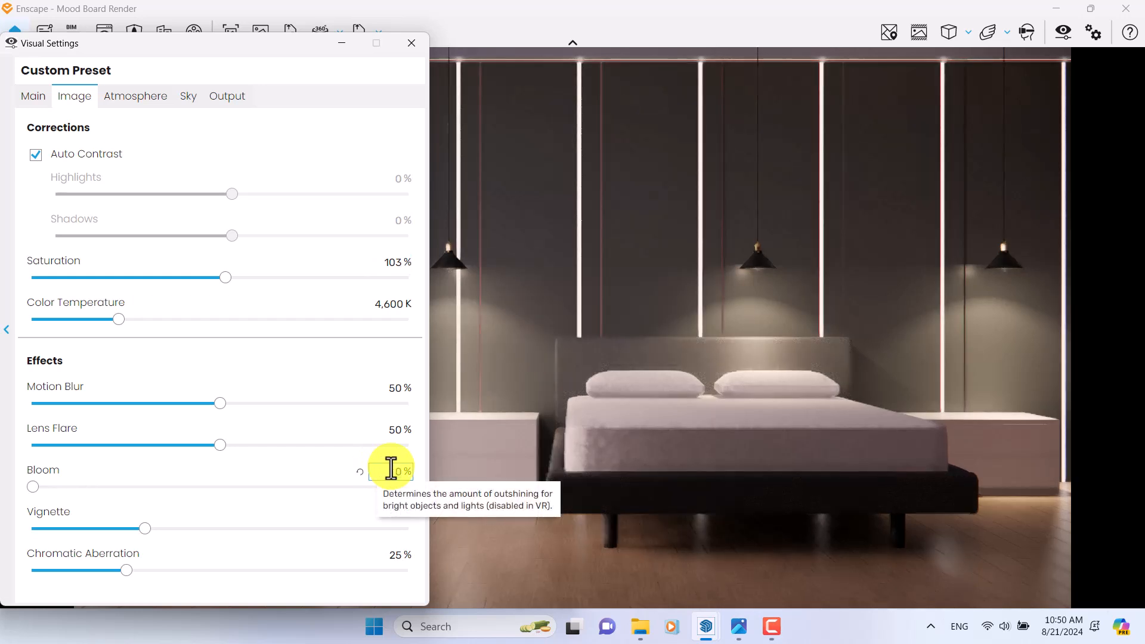
text(0)
Set the depth of field to 7%, review the sky and image settings, and close the visual settings.
click(33, 96)
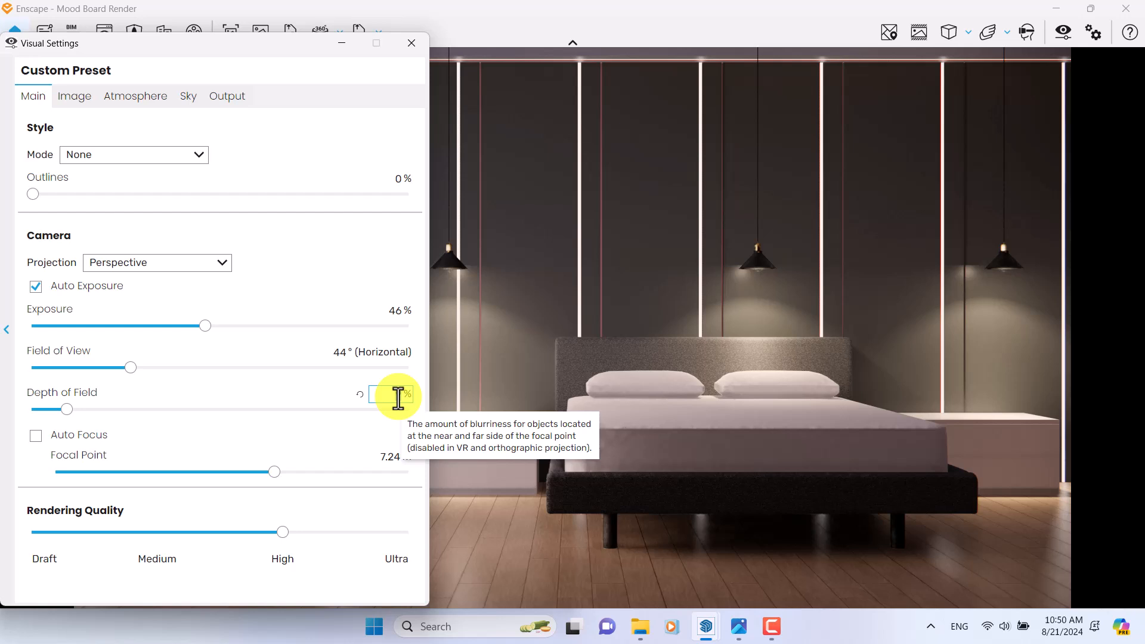
text(7)
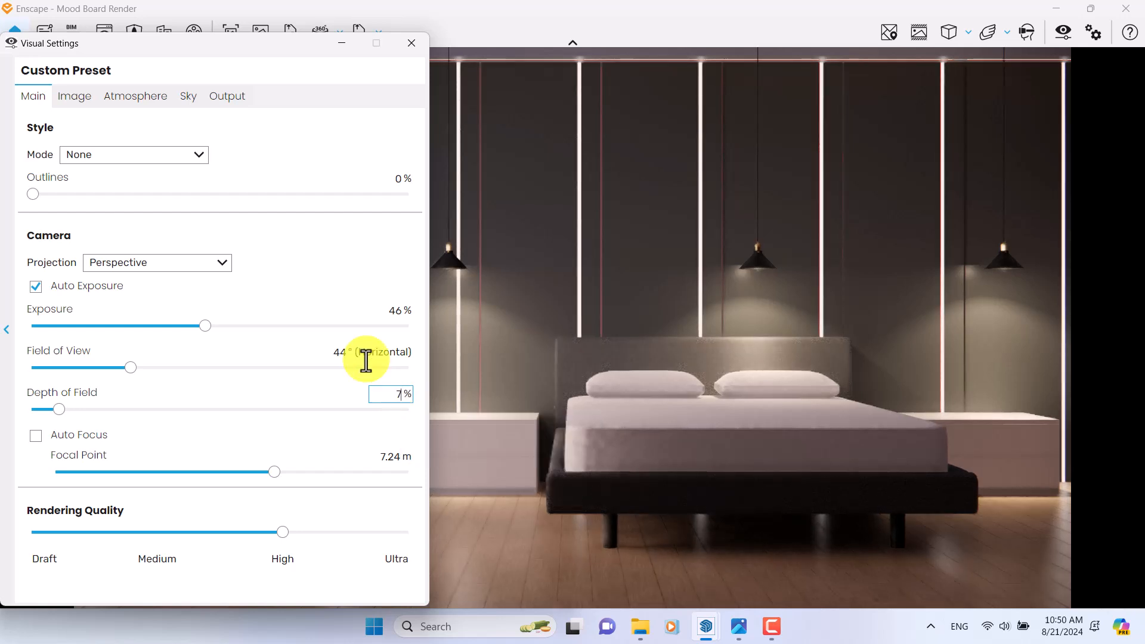
click(158, 98)
click(210, 97)
click(188, 96)
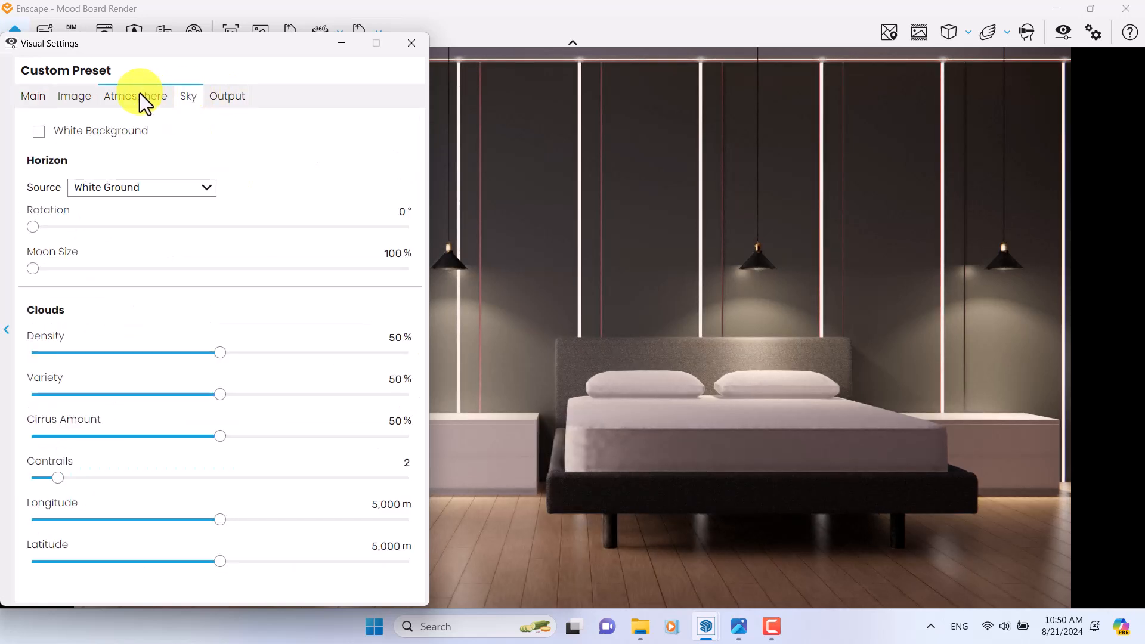
click(74, 98)
click(37, 90)
click(75, 98)
text(0)
click(411, 44)
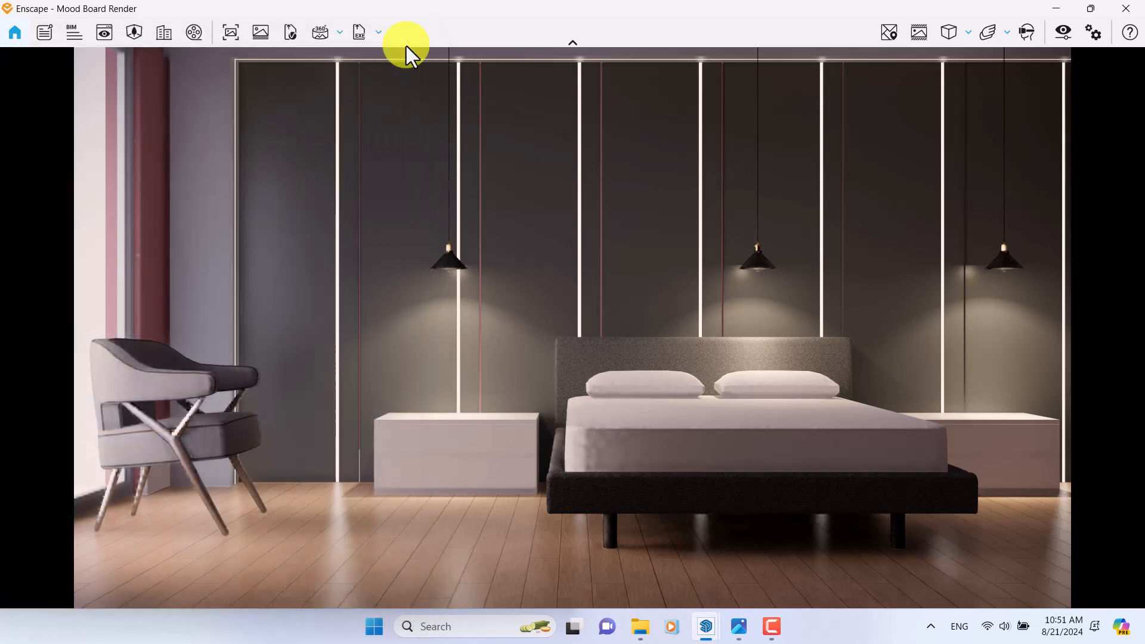
Export the current bedroom view as a rendered image.
click(229, 33)
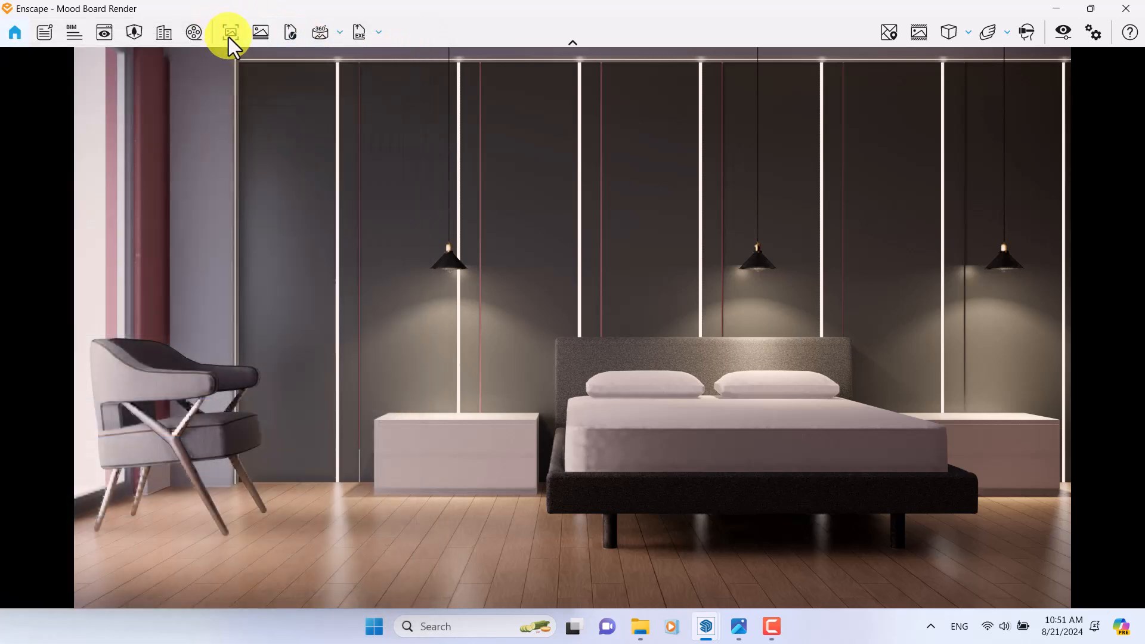
click(433, 352)
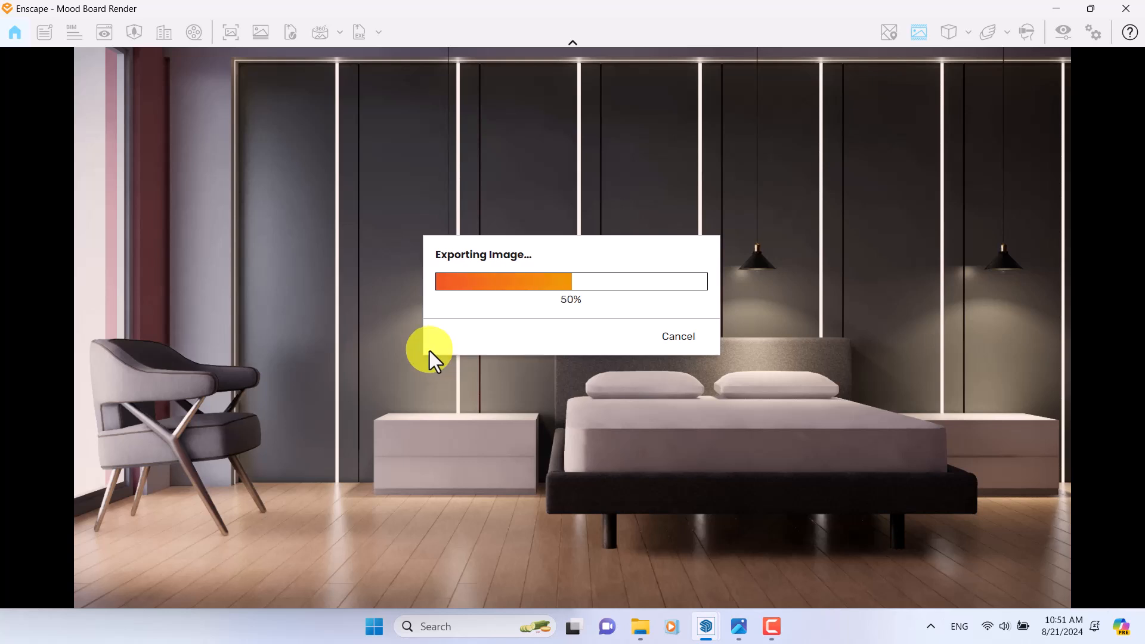
click(775, 632)
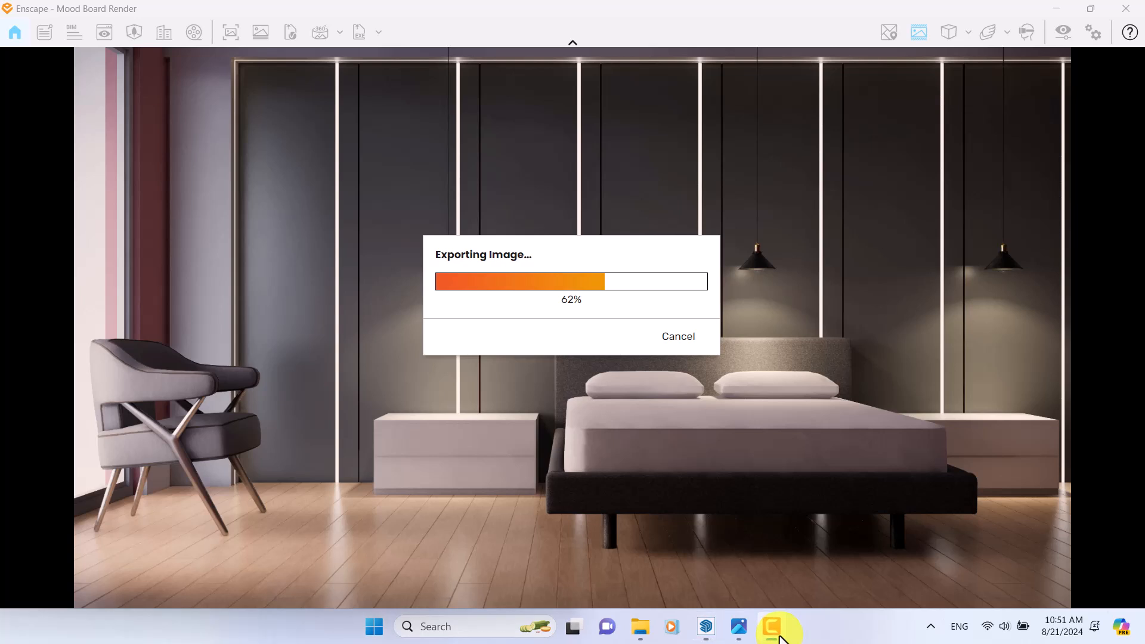